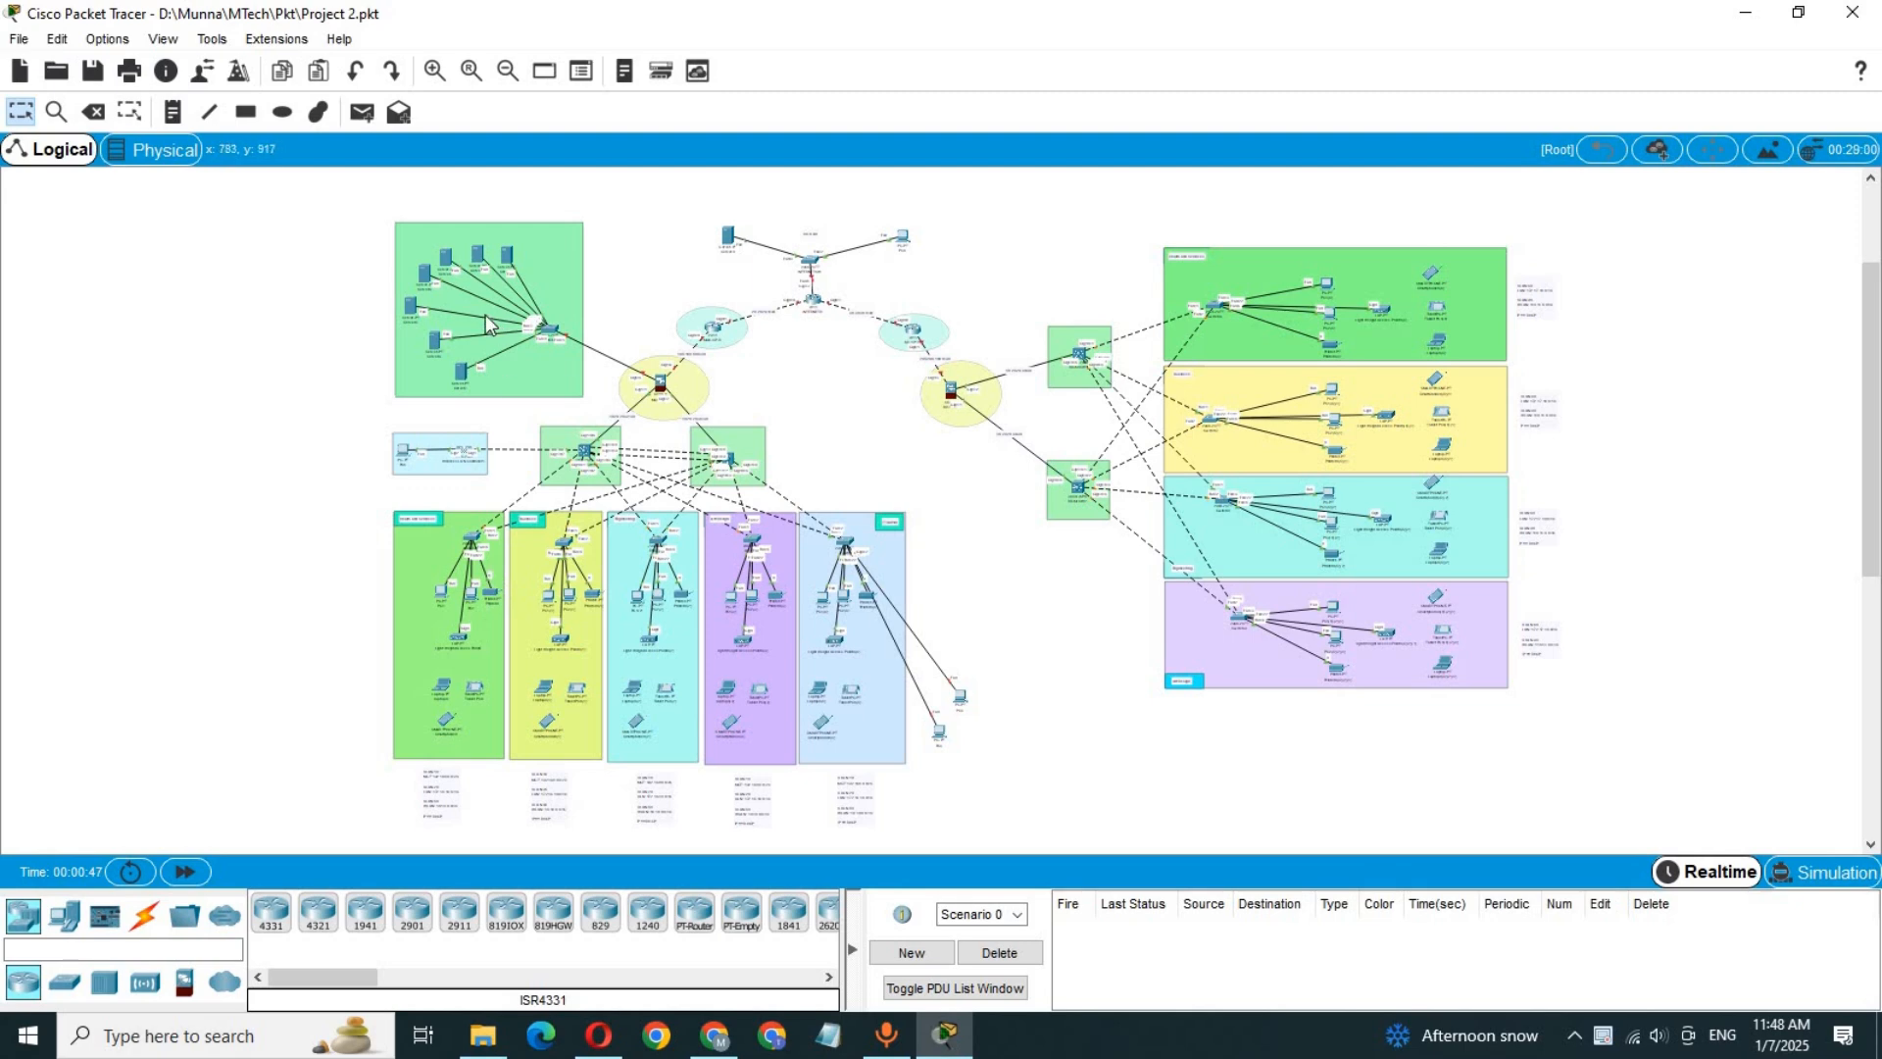
pyautogui.click(435, 71)
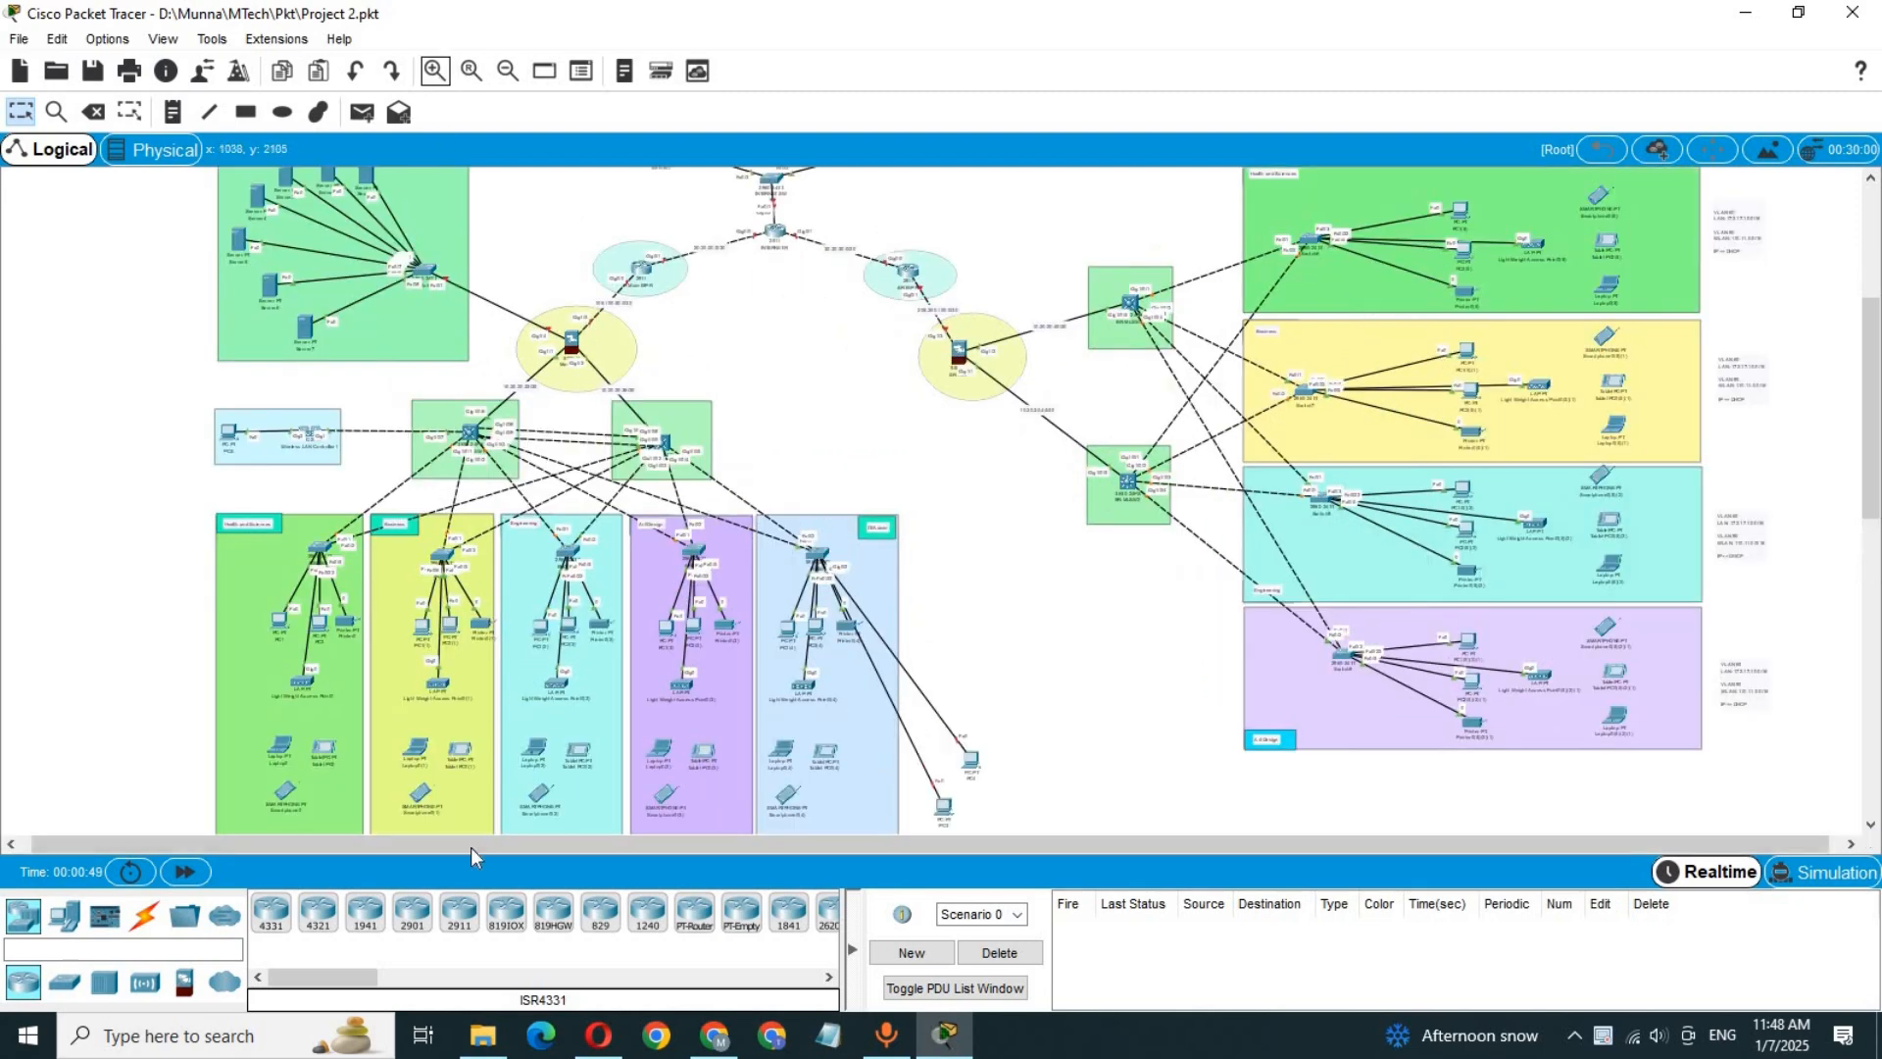
pyautogui.click(334, 561)
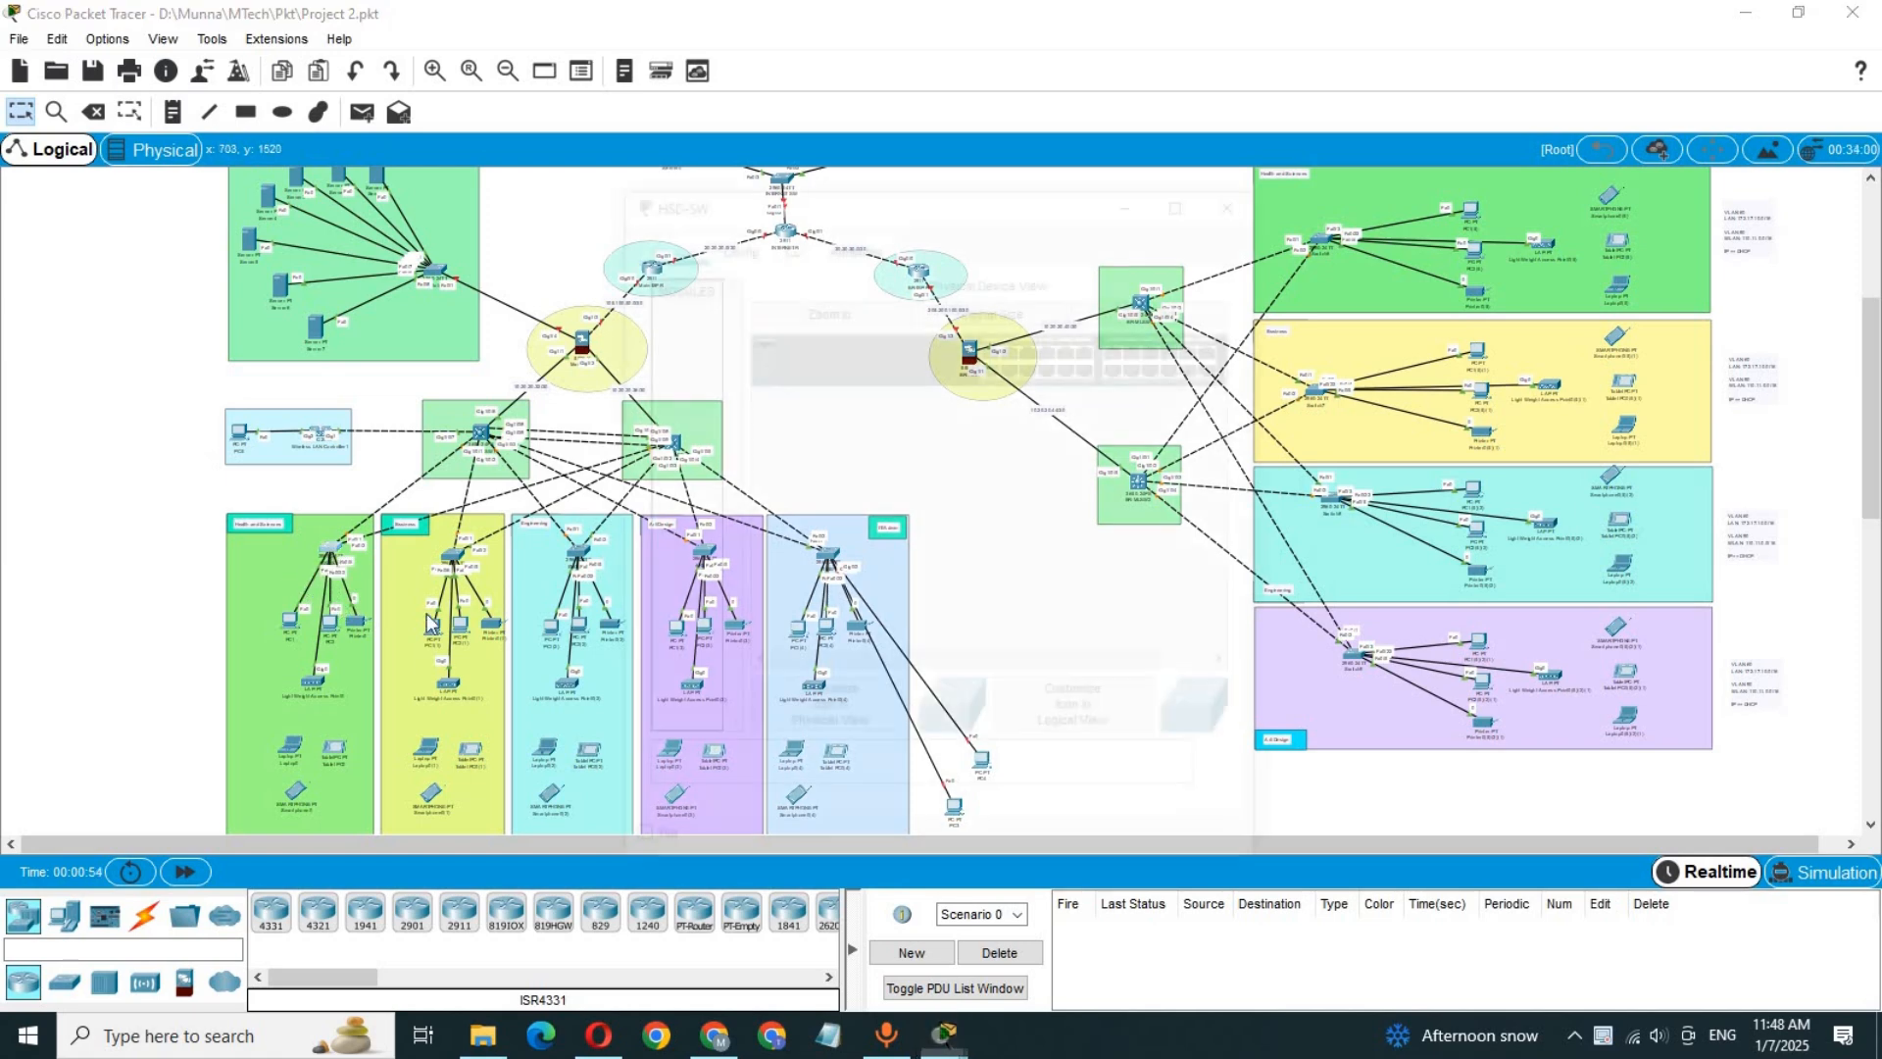
pyautogui.click(1238, 197)
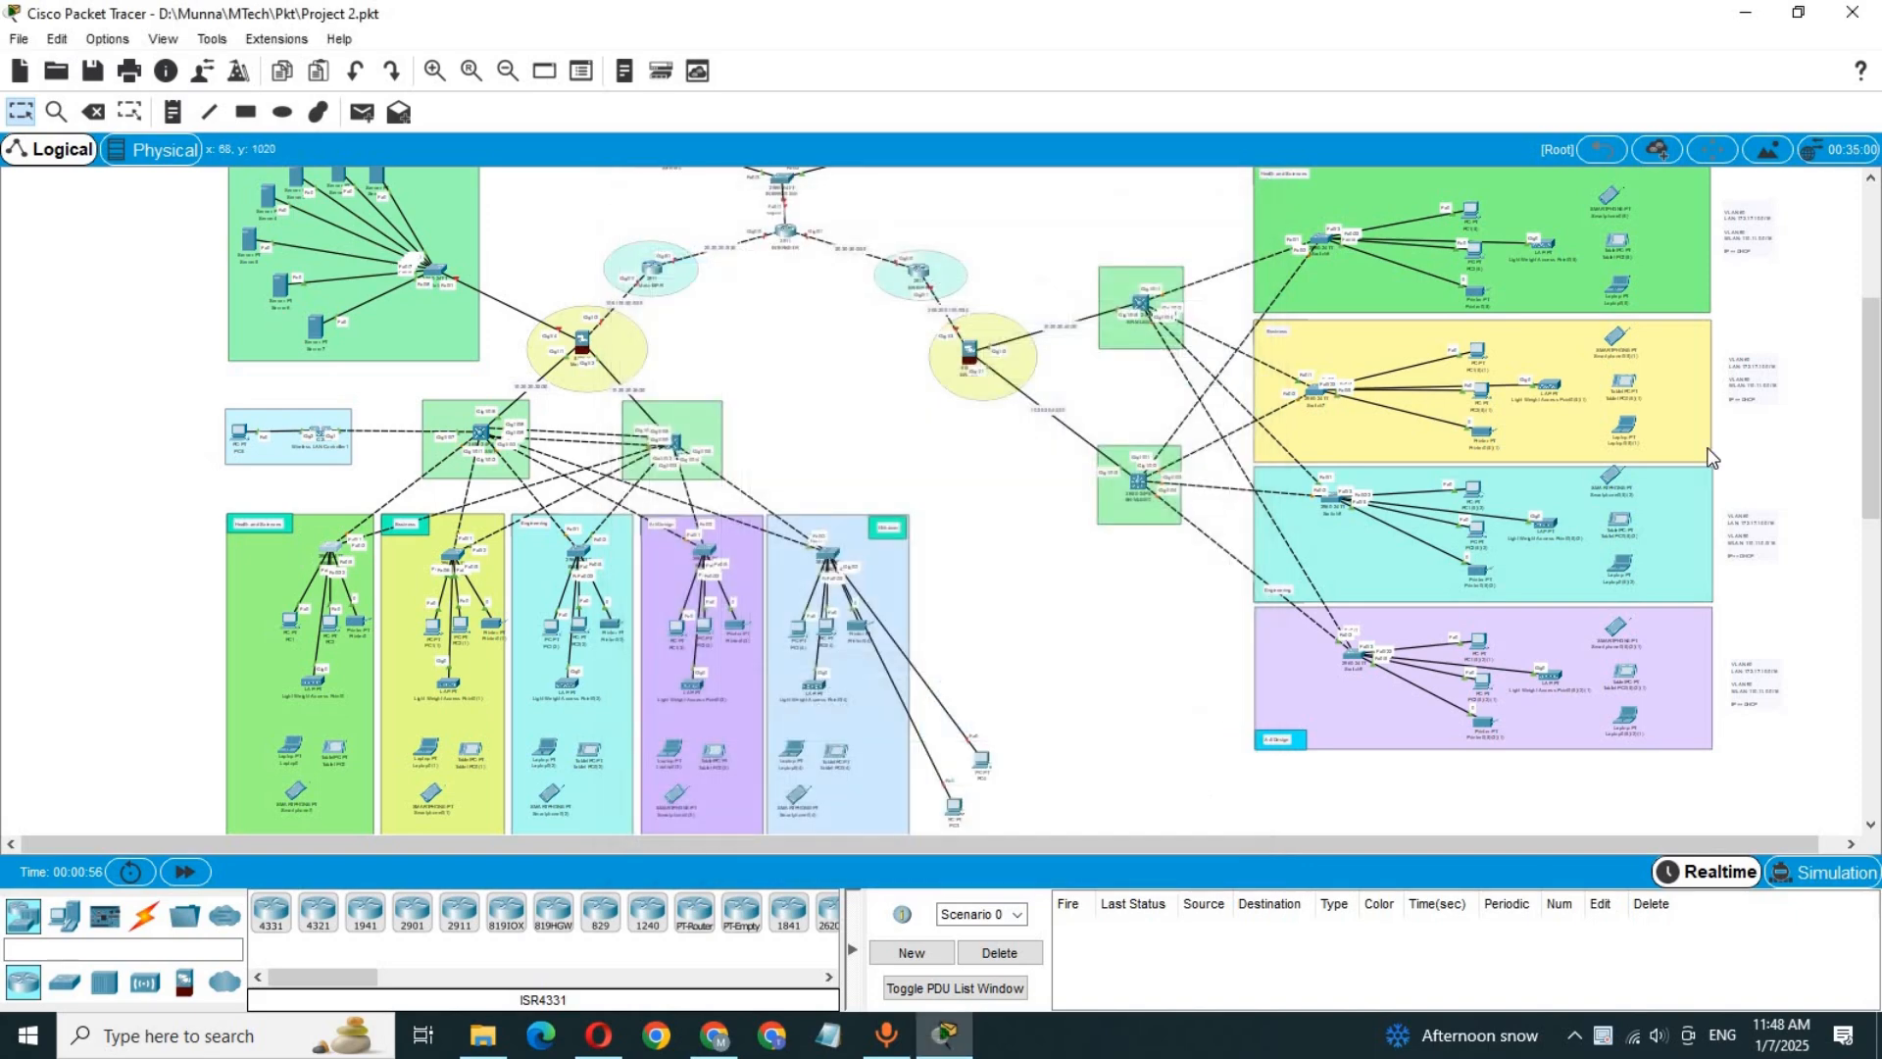
# Step: Open the command-line interface of the switch in the server area and bring up its user prompt
pyautogui.moveTo(1870, 407); pyautogui.dragTo(1870, 351)
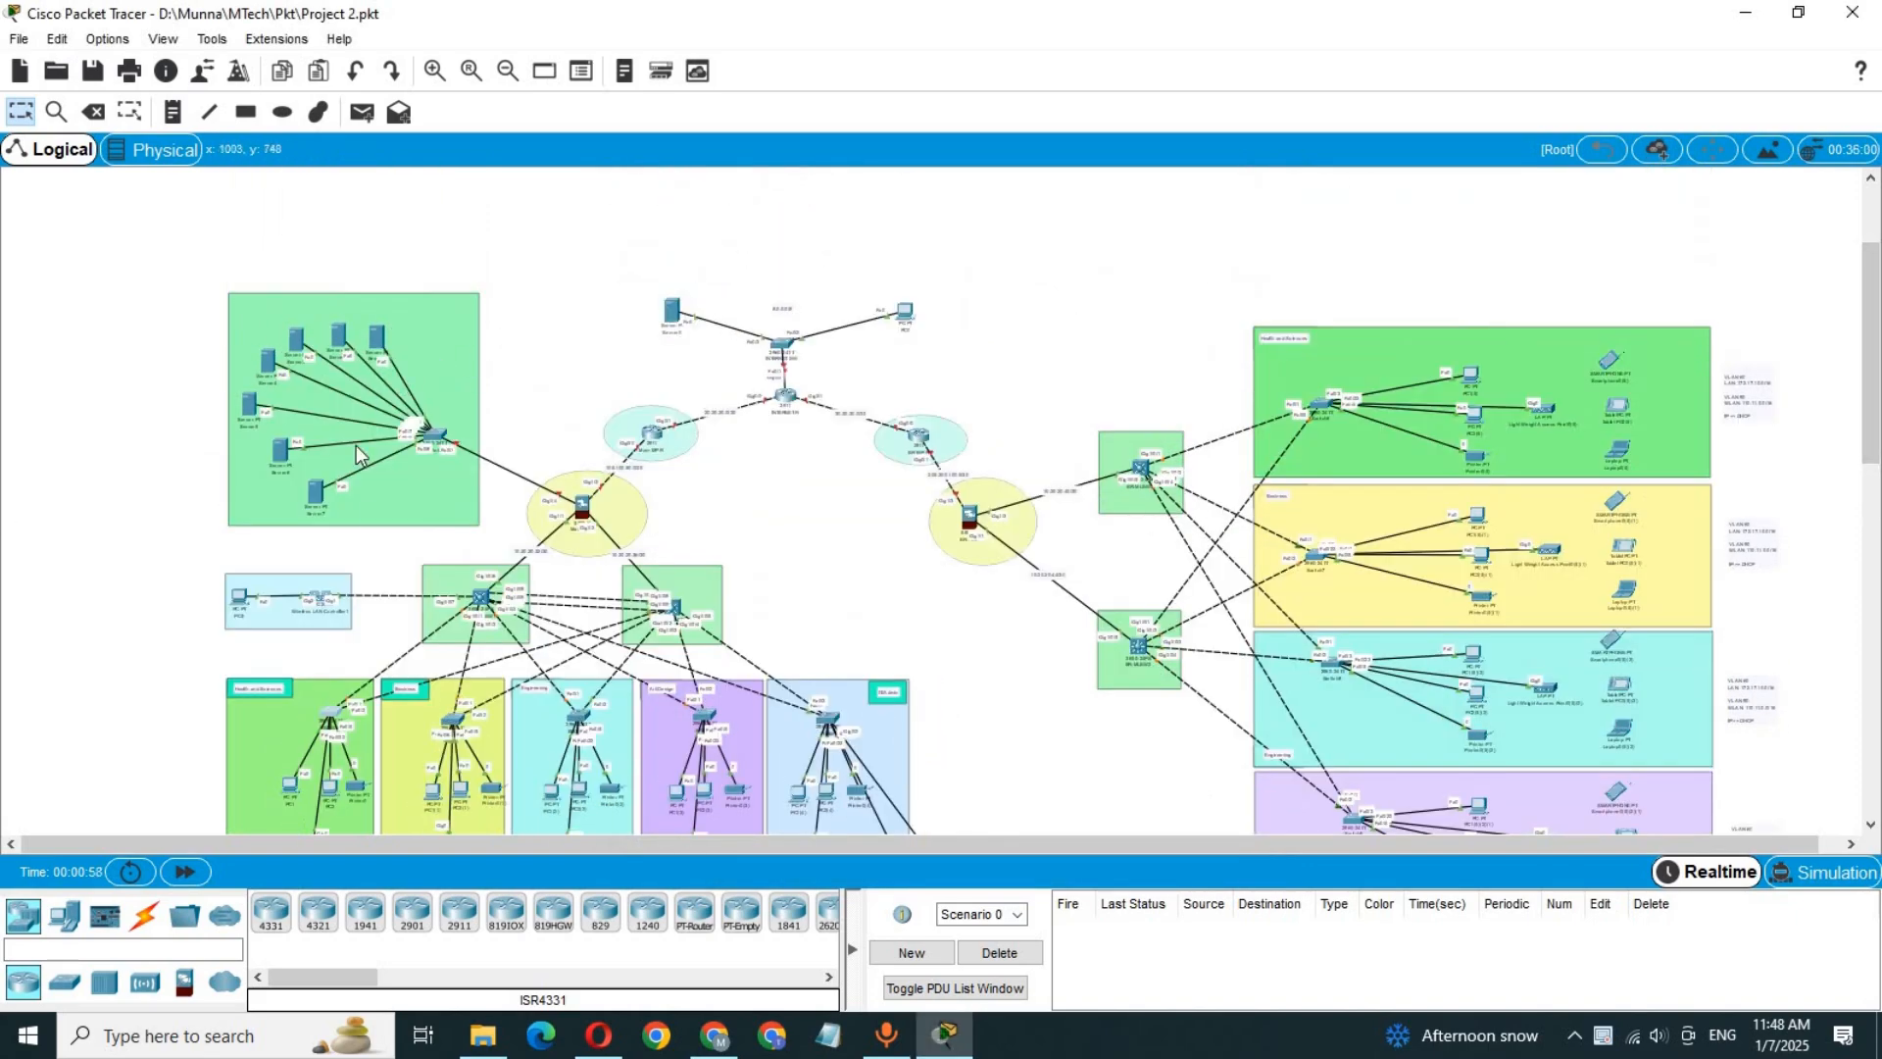
pyautogui.click(438, 71)
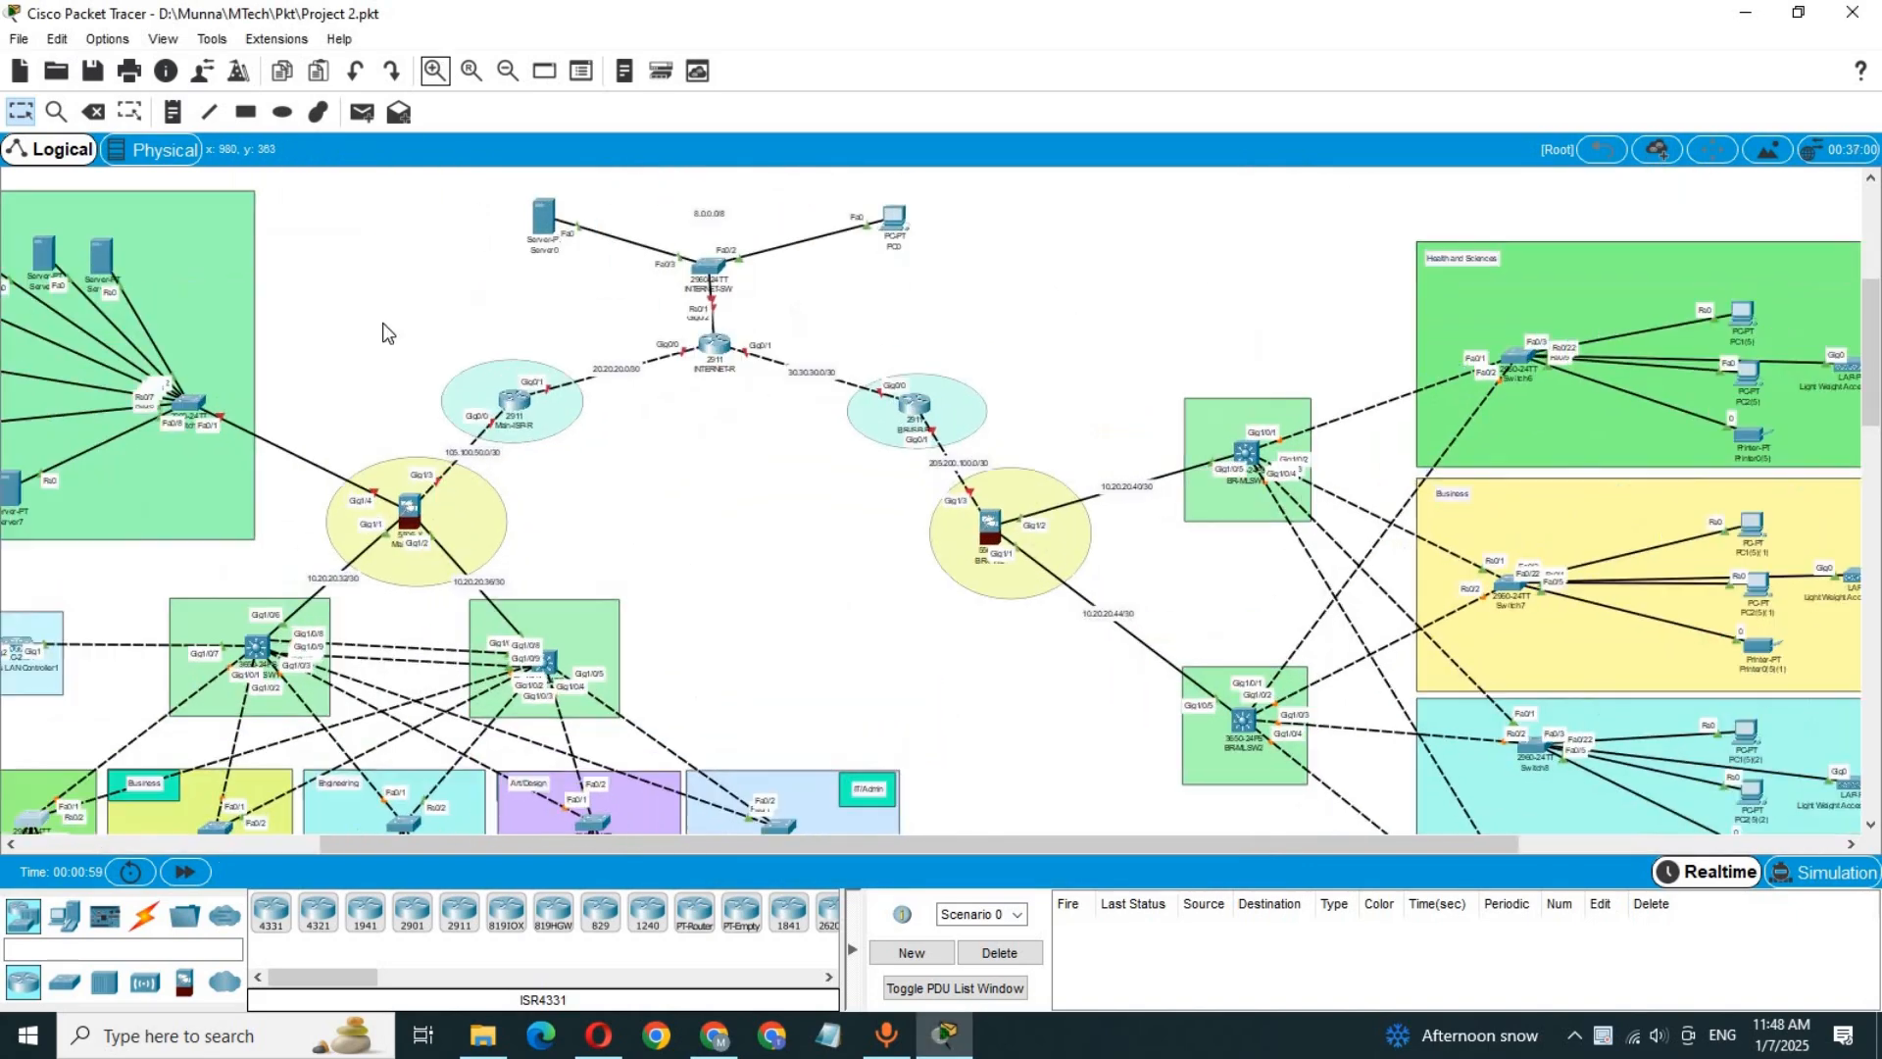
pyautogui.moveTo(434, 844); pyautogui.dragTo(233, 847)
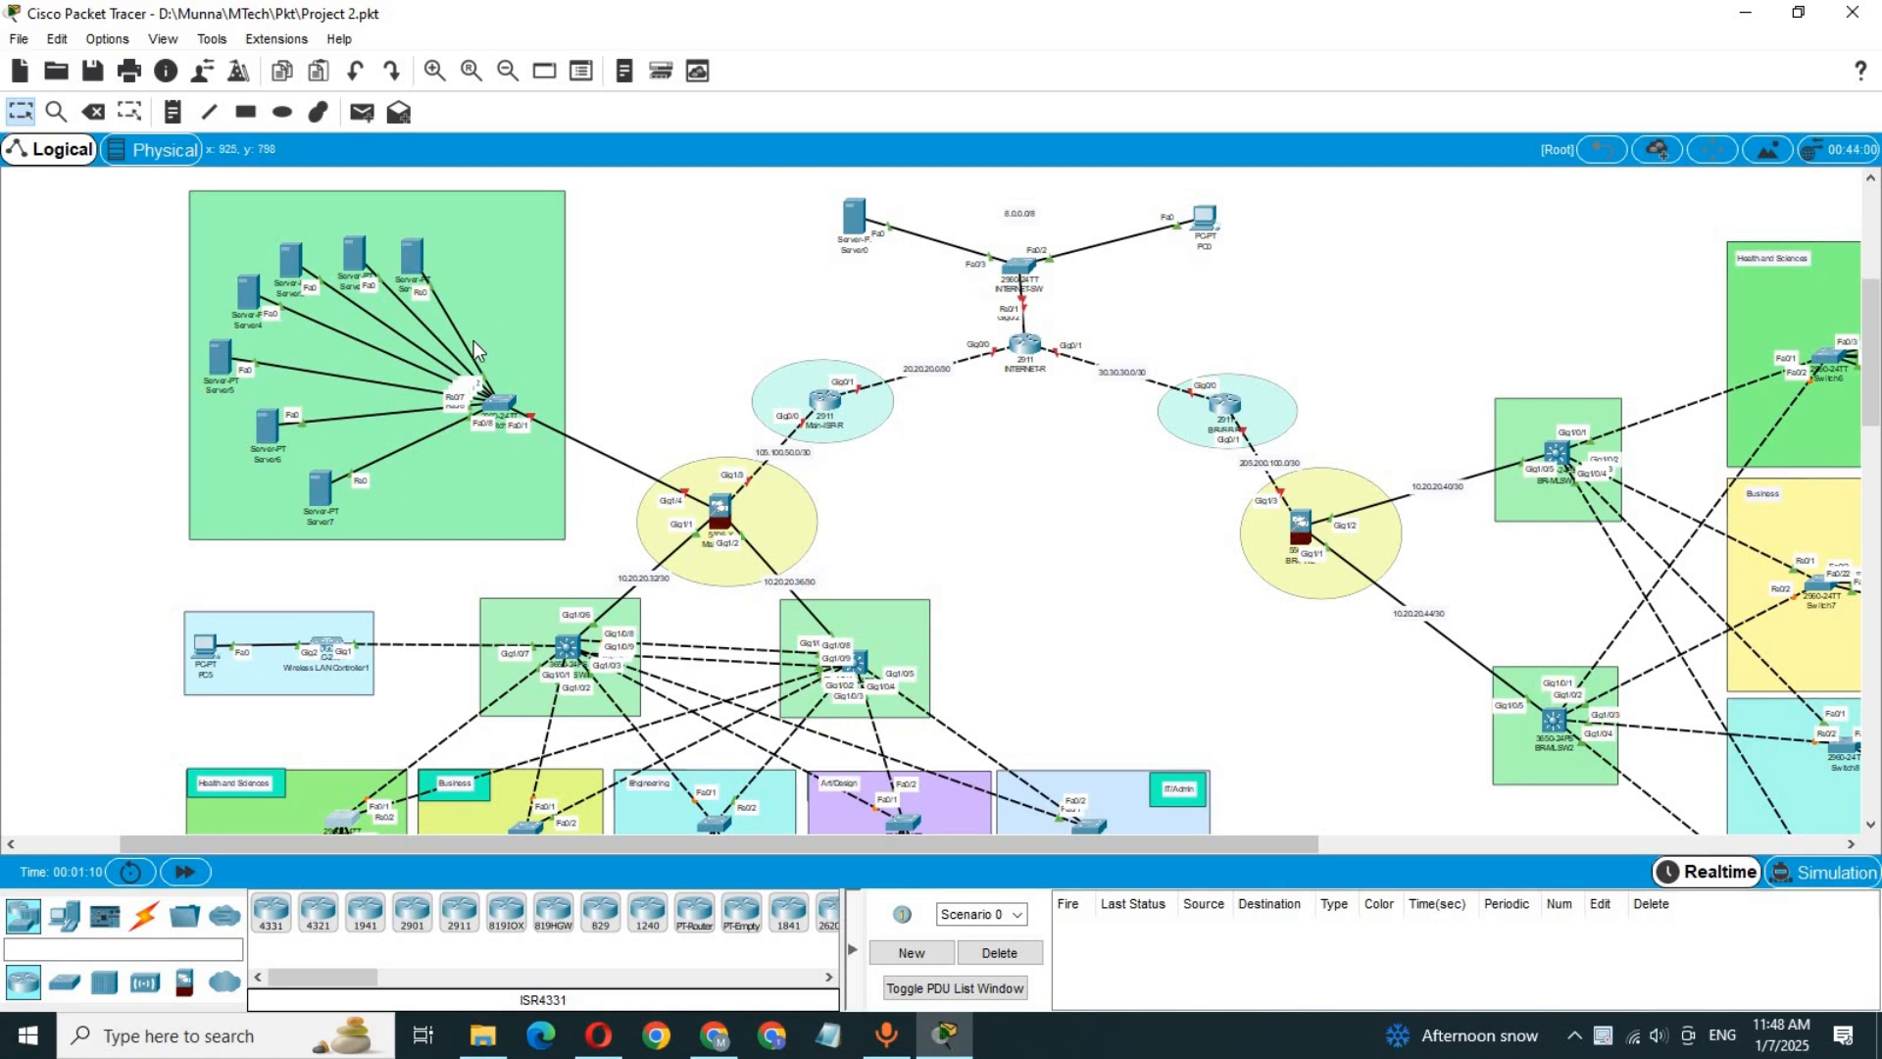
pyautogui.click(500, 404)
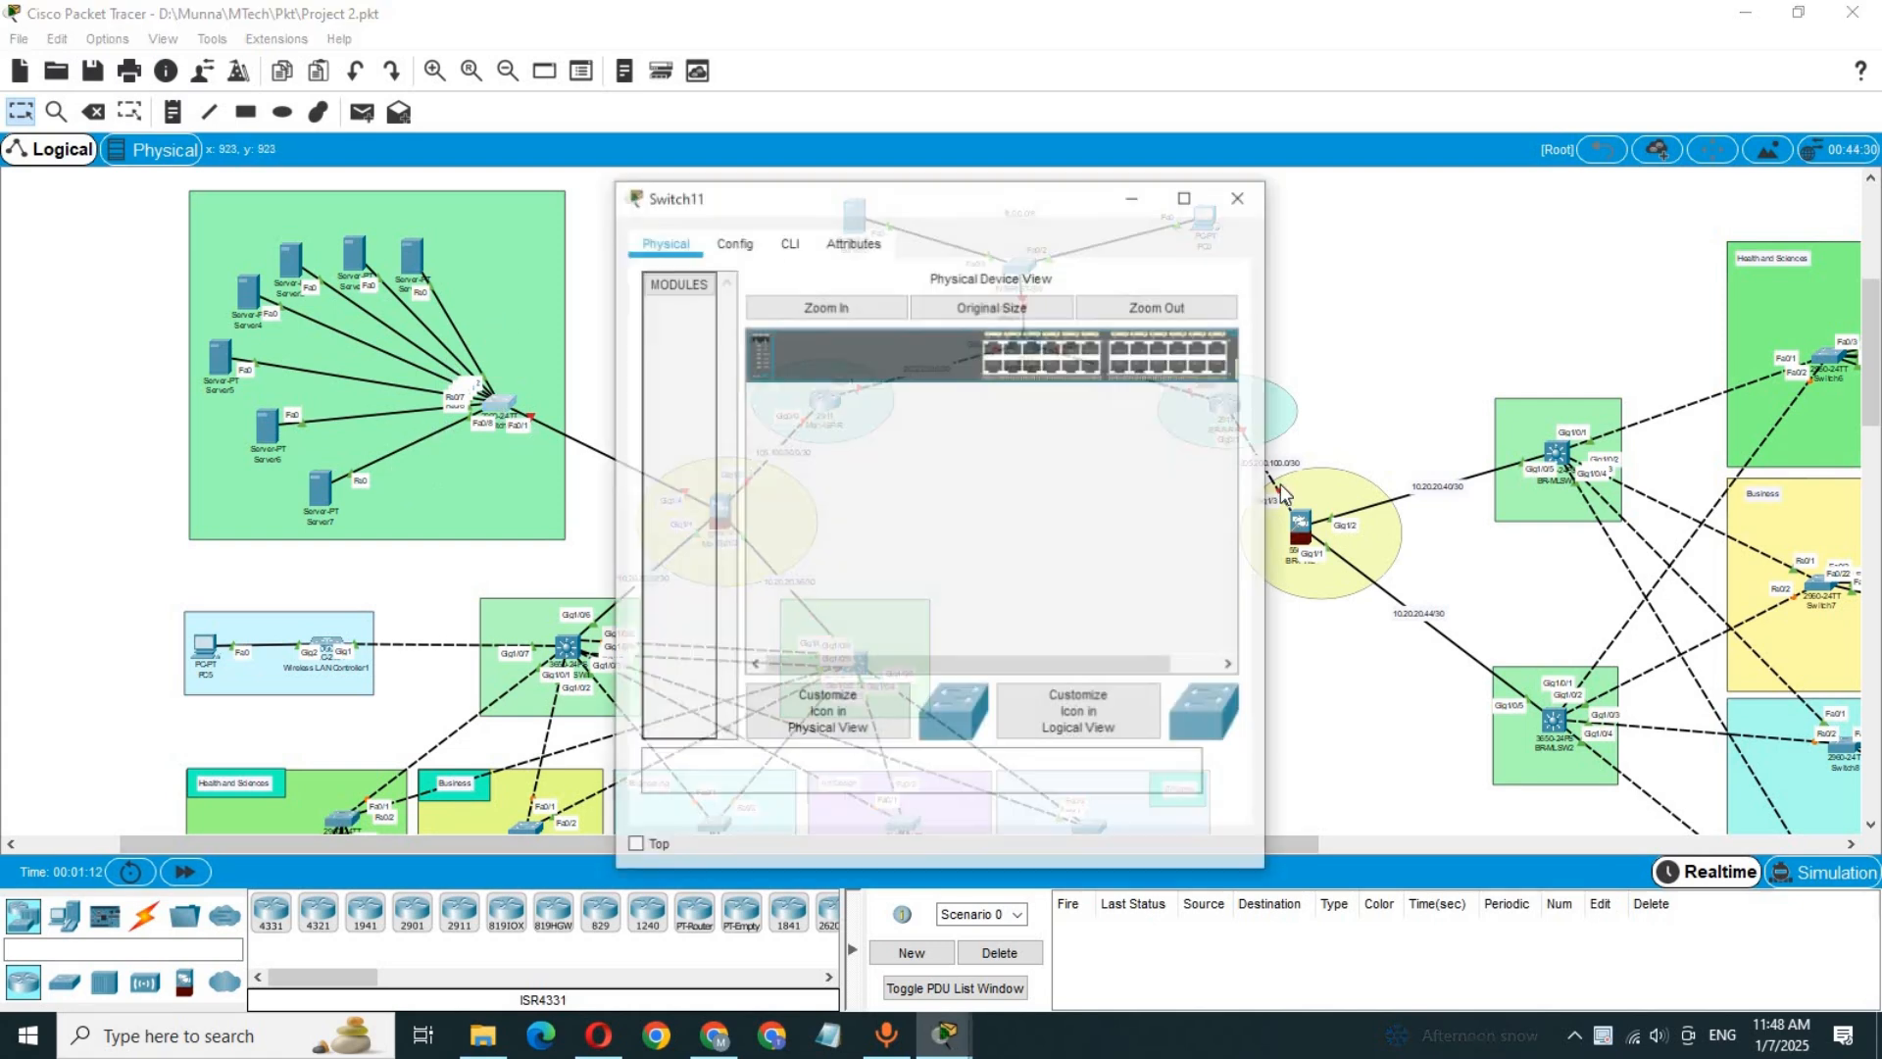
pyautogui.click(789, 242)
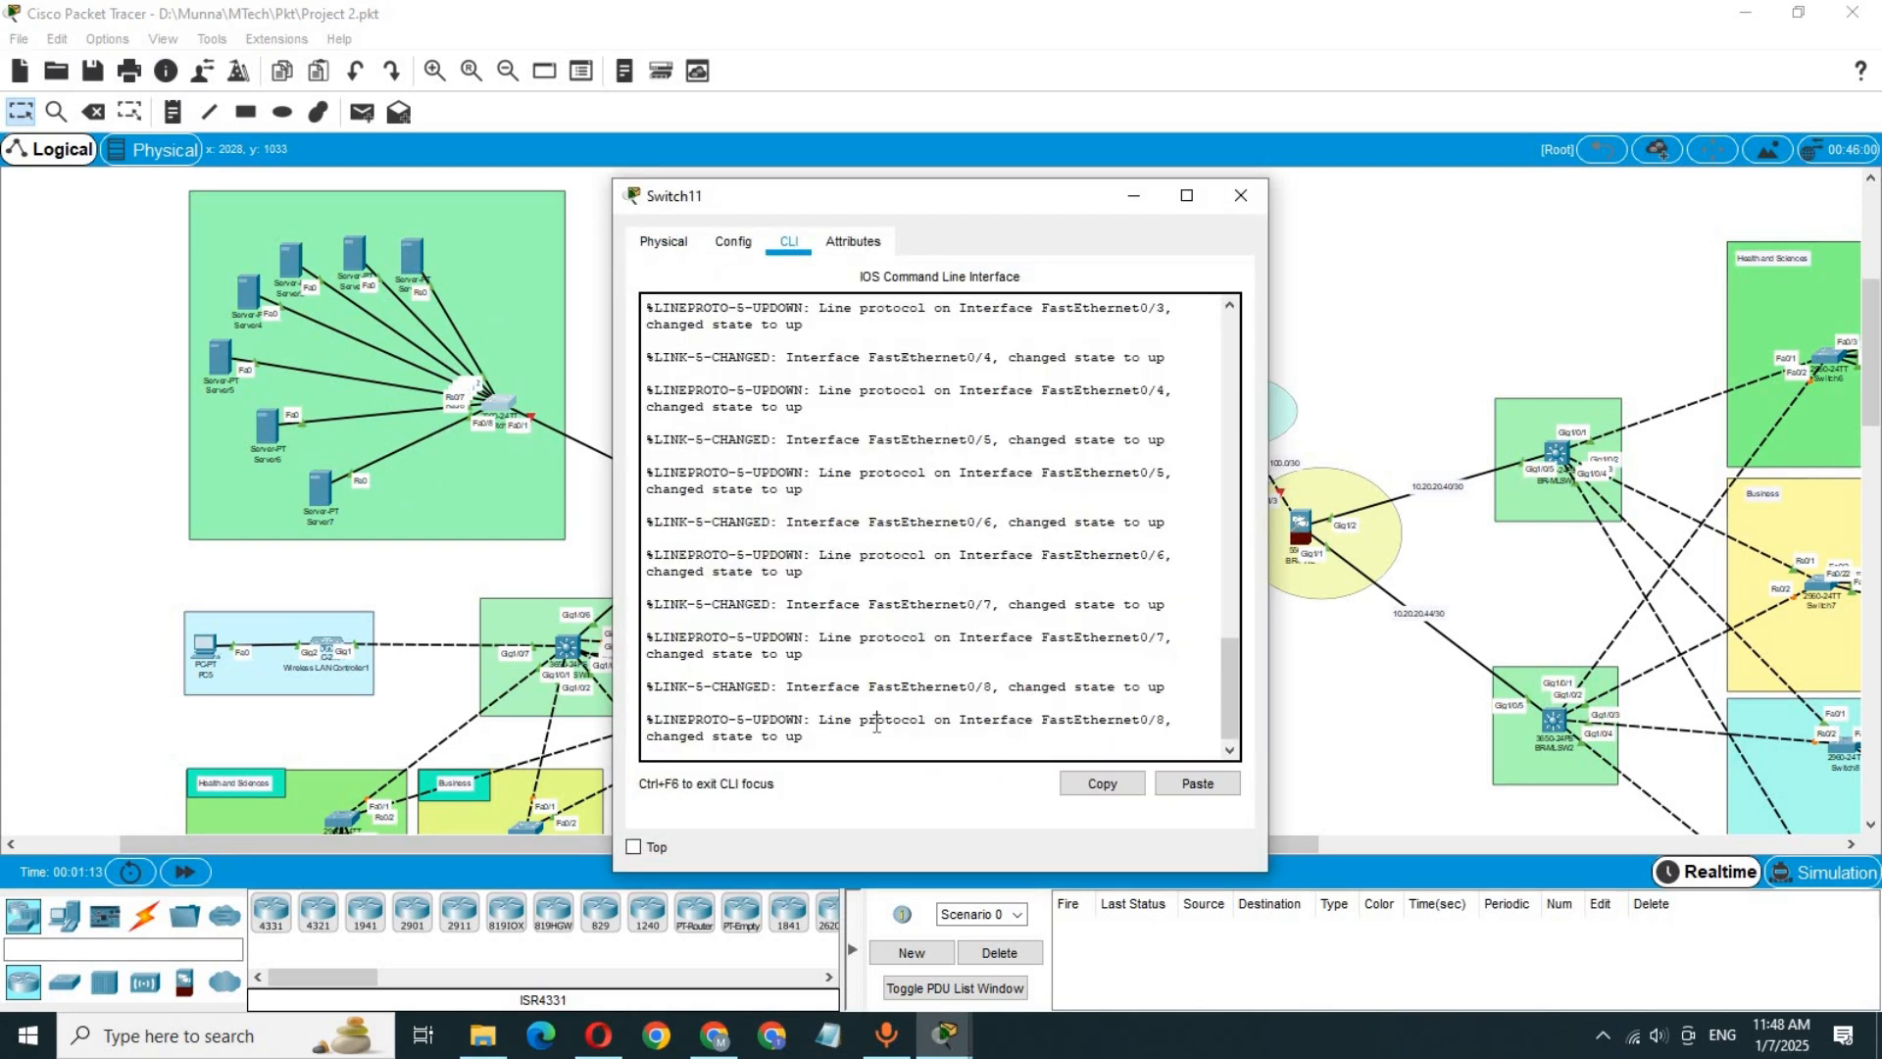
pyautogui.press('Return')
pyautogui.press('Return')
pyautogui.press('Return')
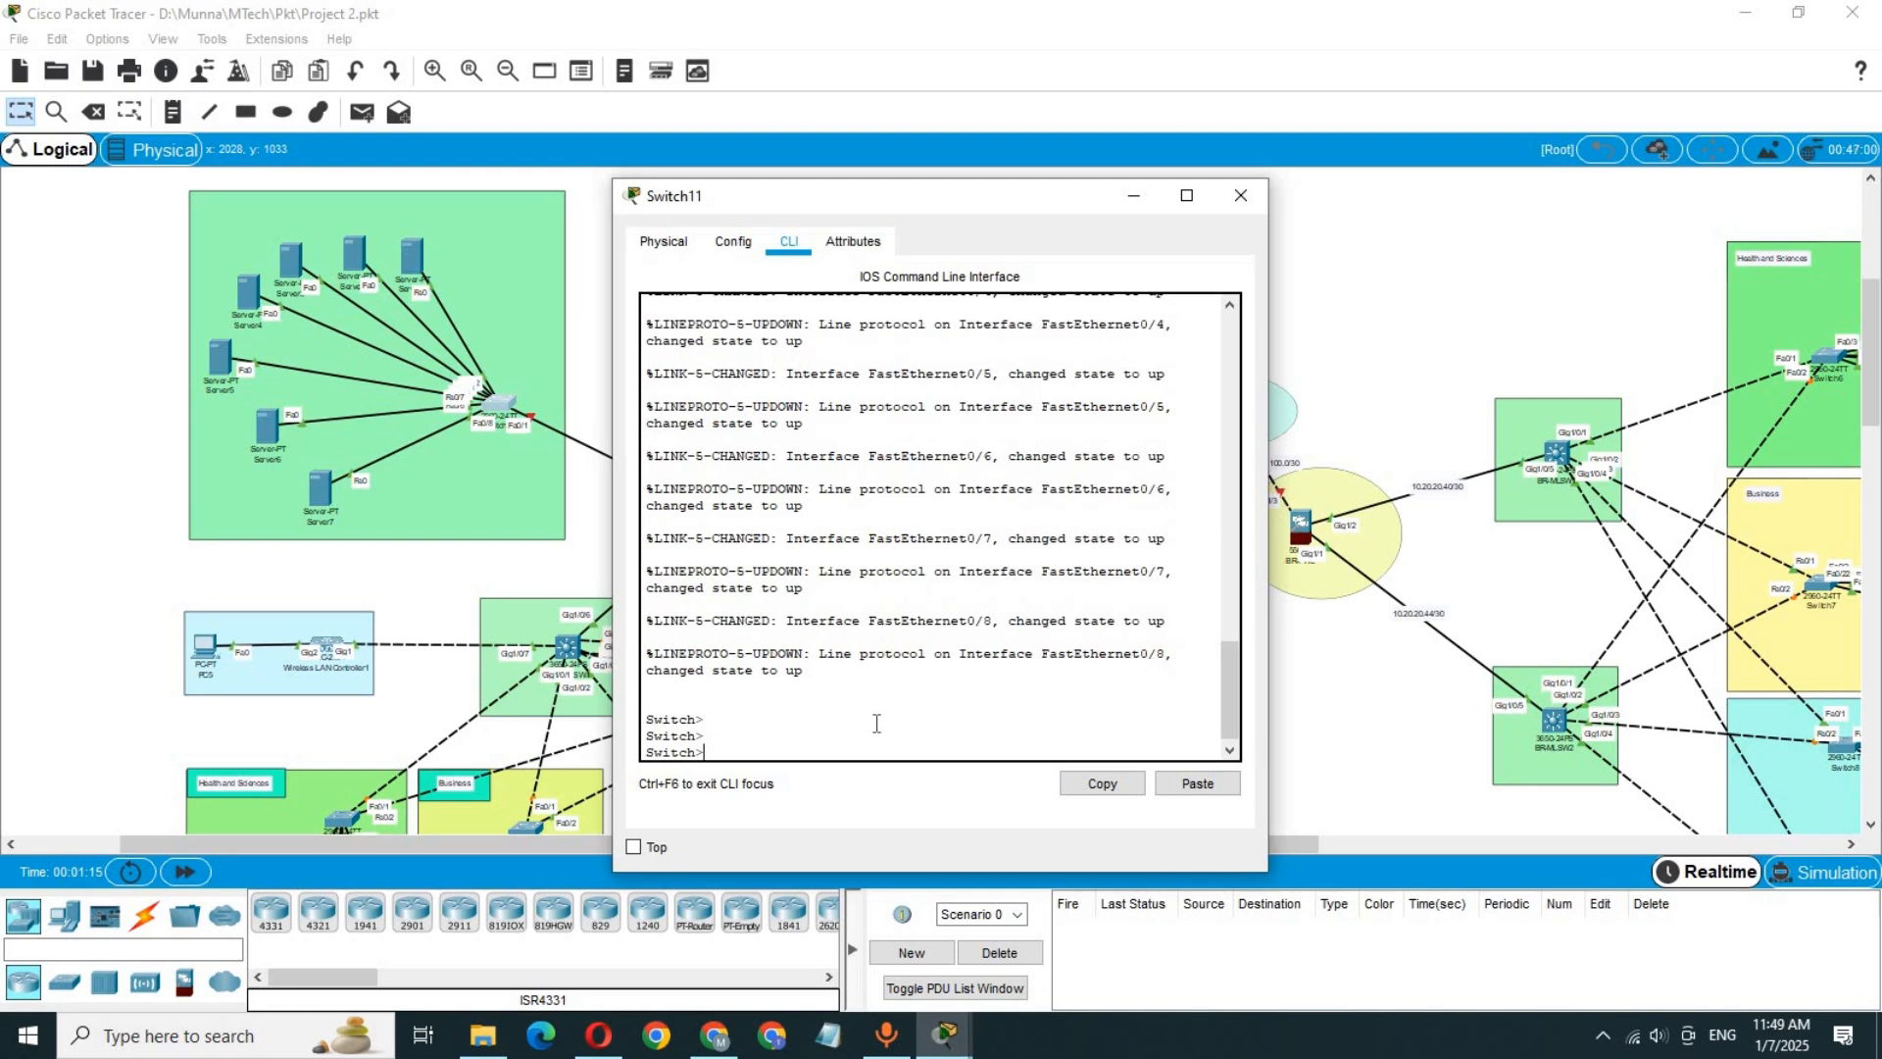
# Step: Enter privileged mode with en and global configuration mode with conf t on the server switch
pyautogui.write('en')
pyautogui.press('Return')
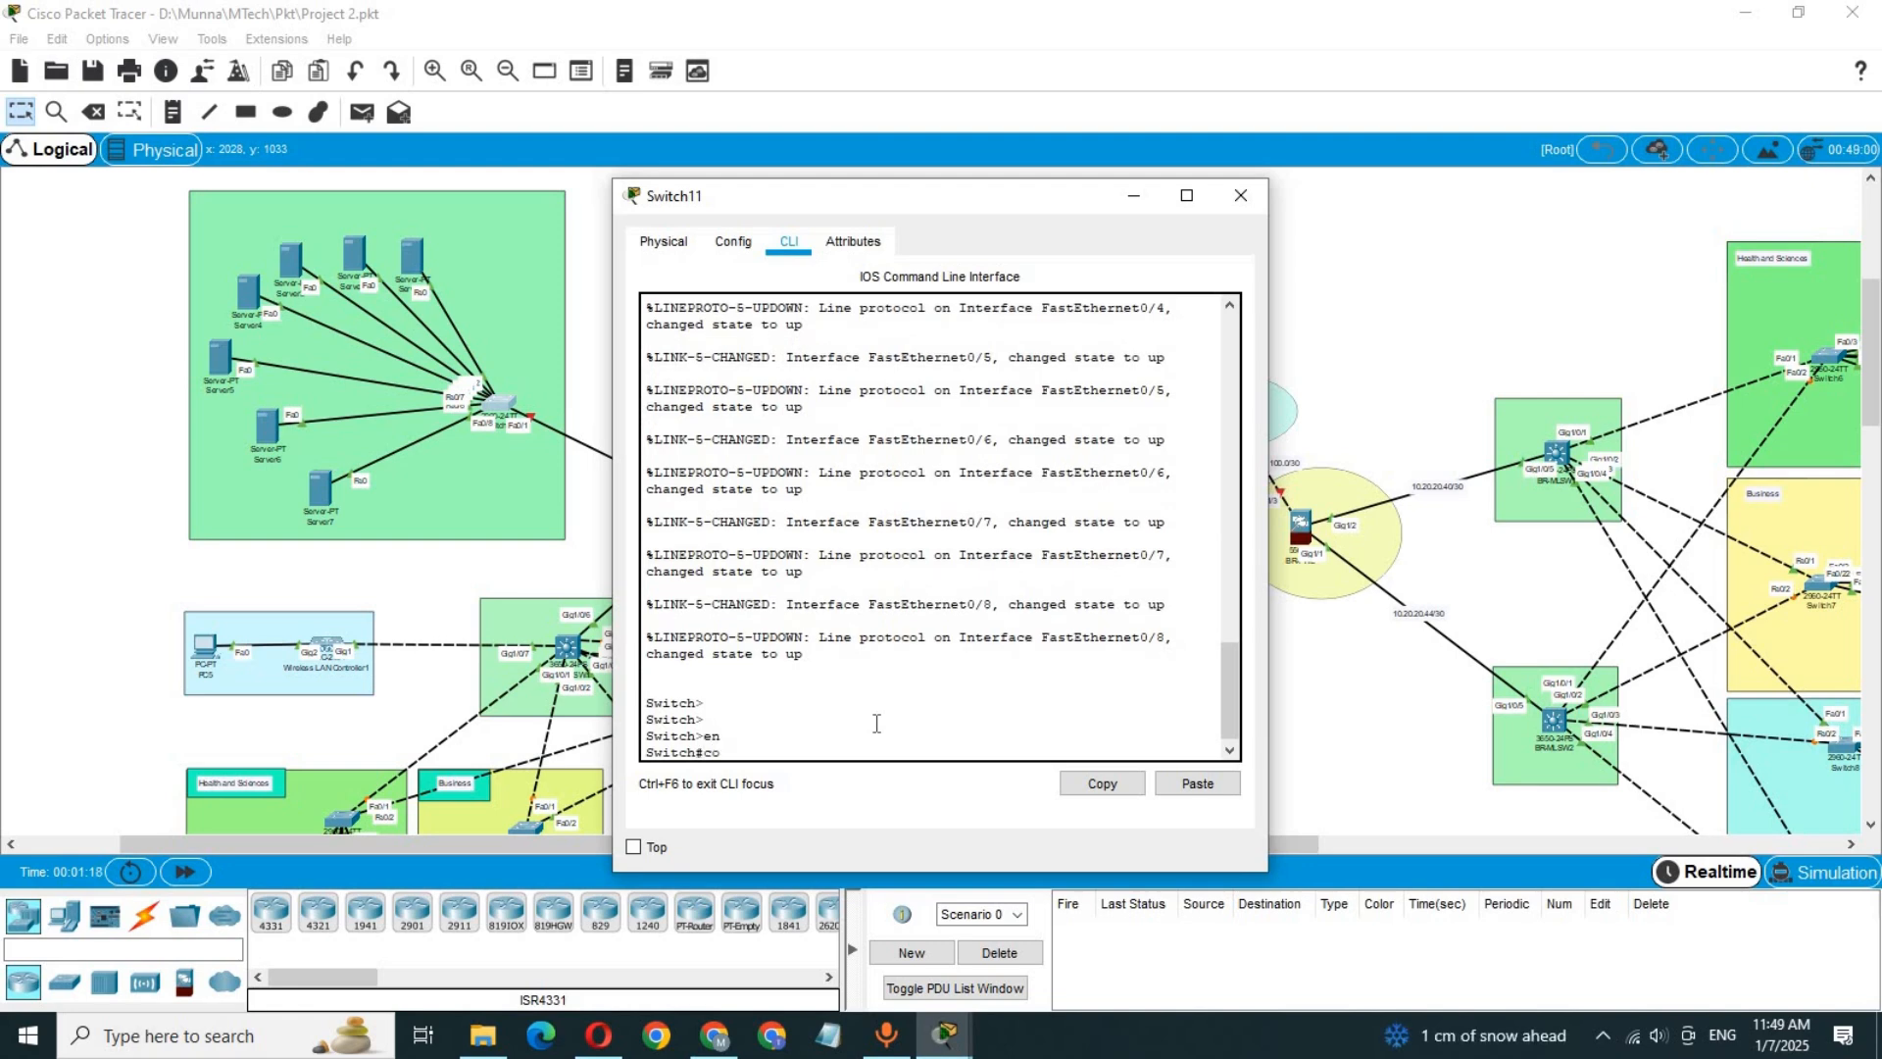
pyautogui.write('conf t')
pyautogui.press('Return')
pyautogui.press('Return')
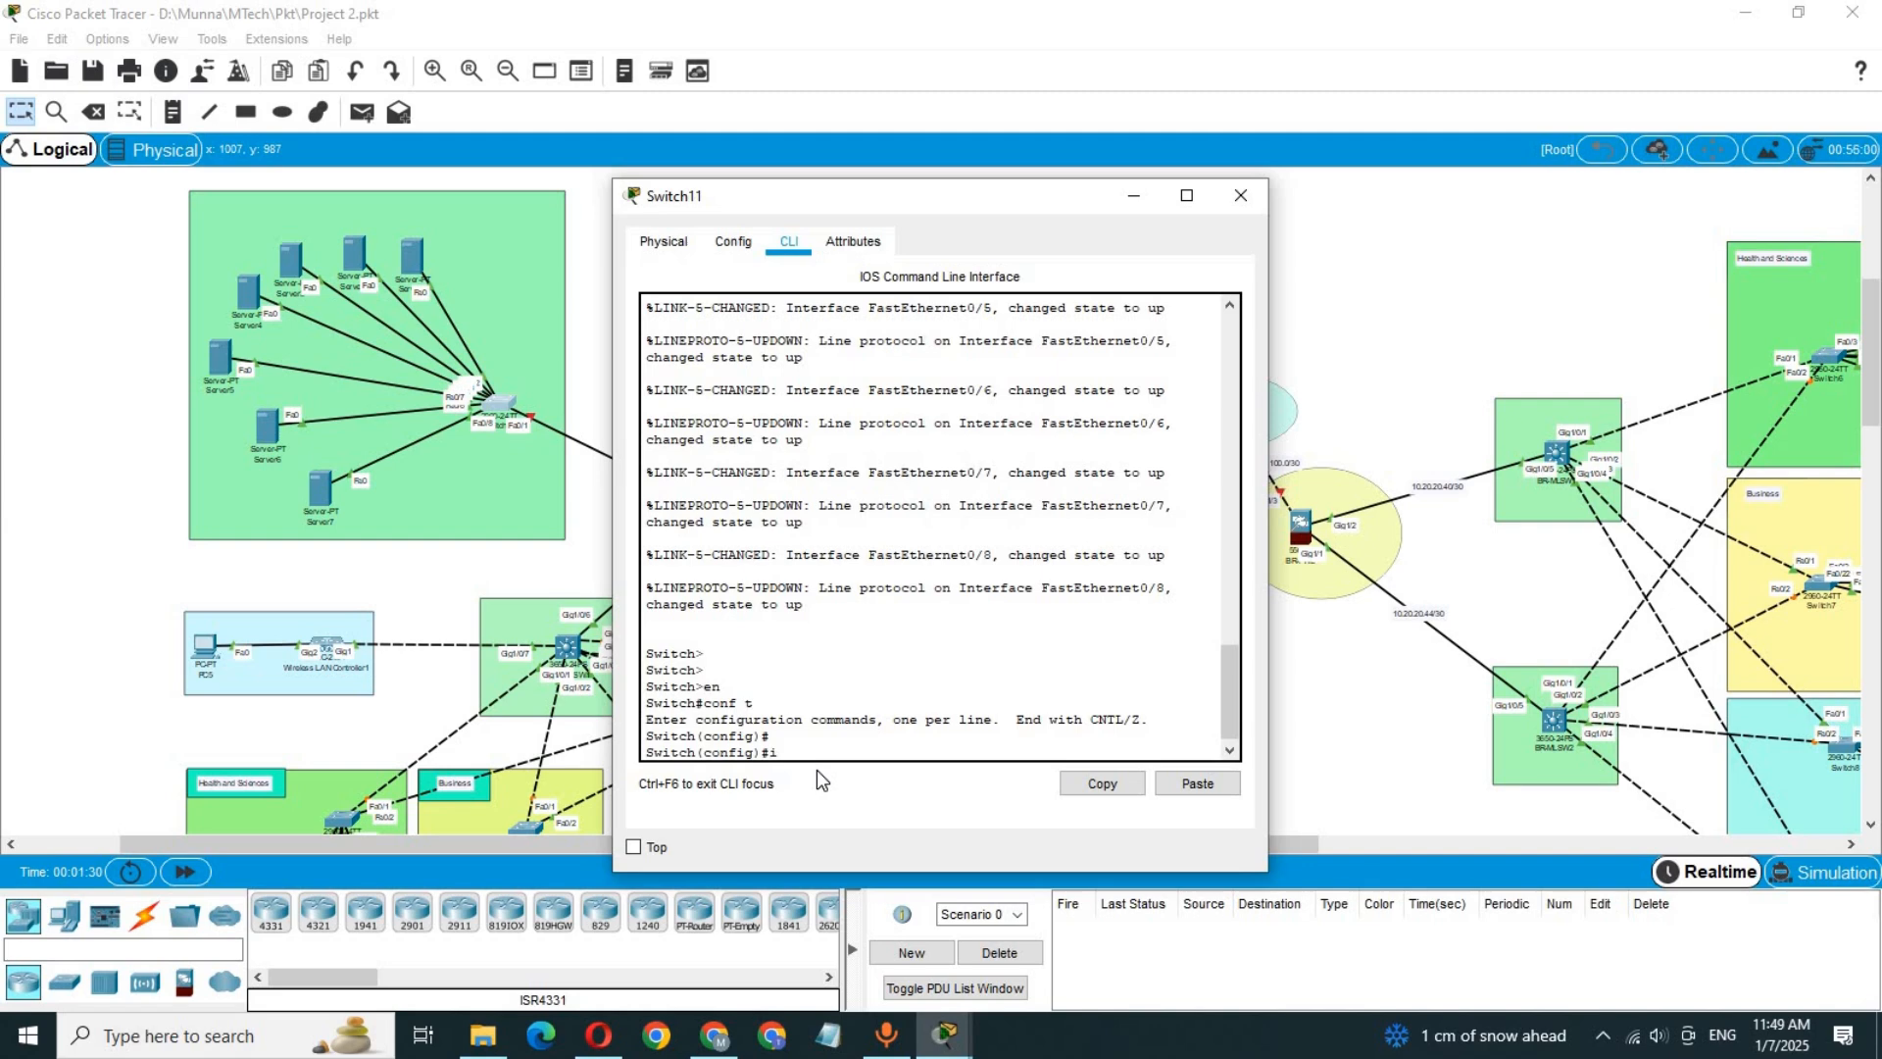
# Step: Select the interface range fastEthernet 0/2-24 on the server switch for configuration
pyautogui.write('n')
pyautogui.press('Tab')
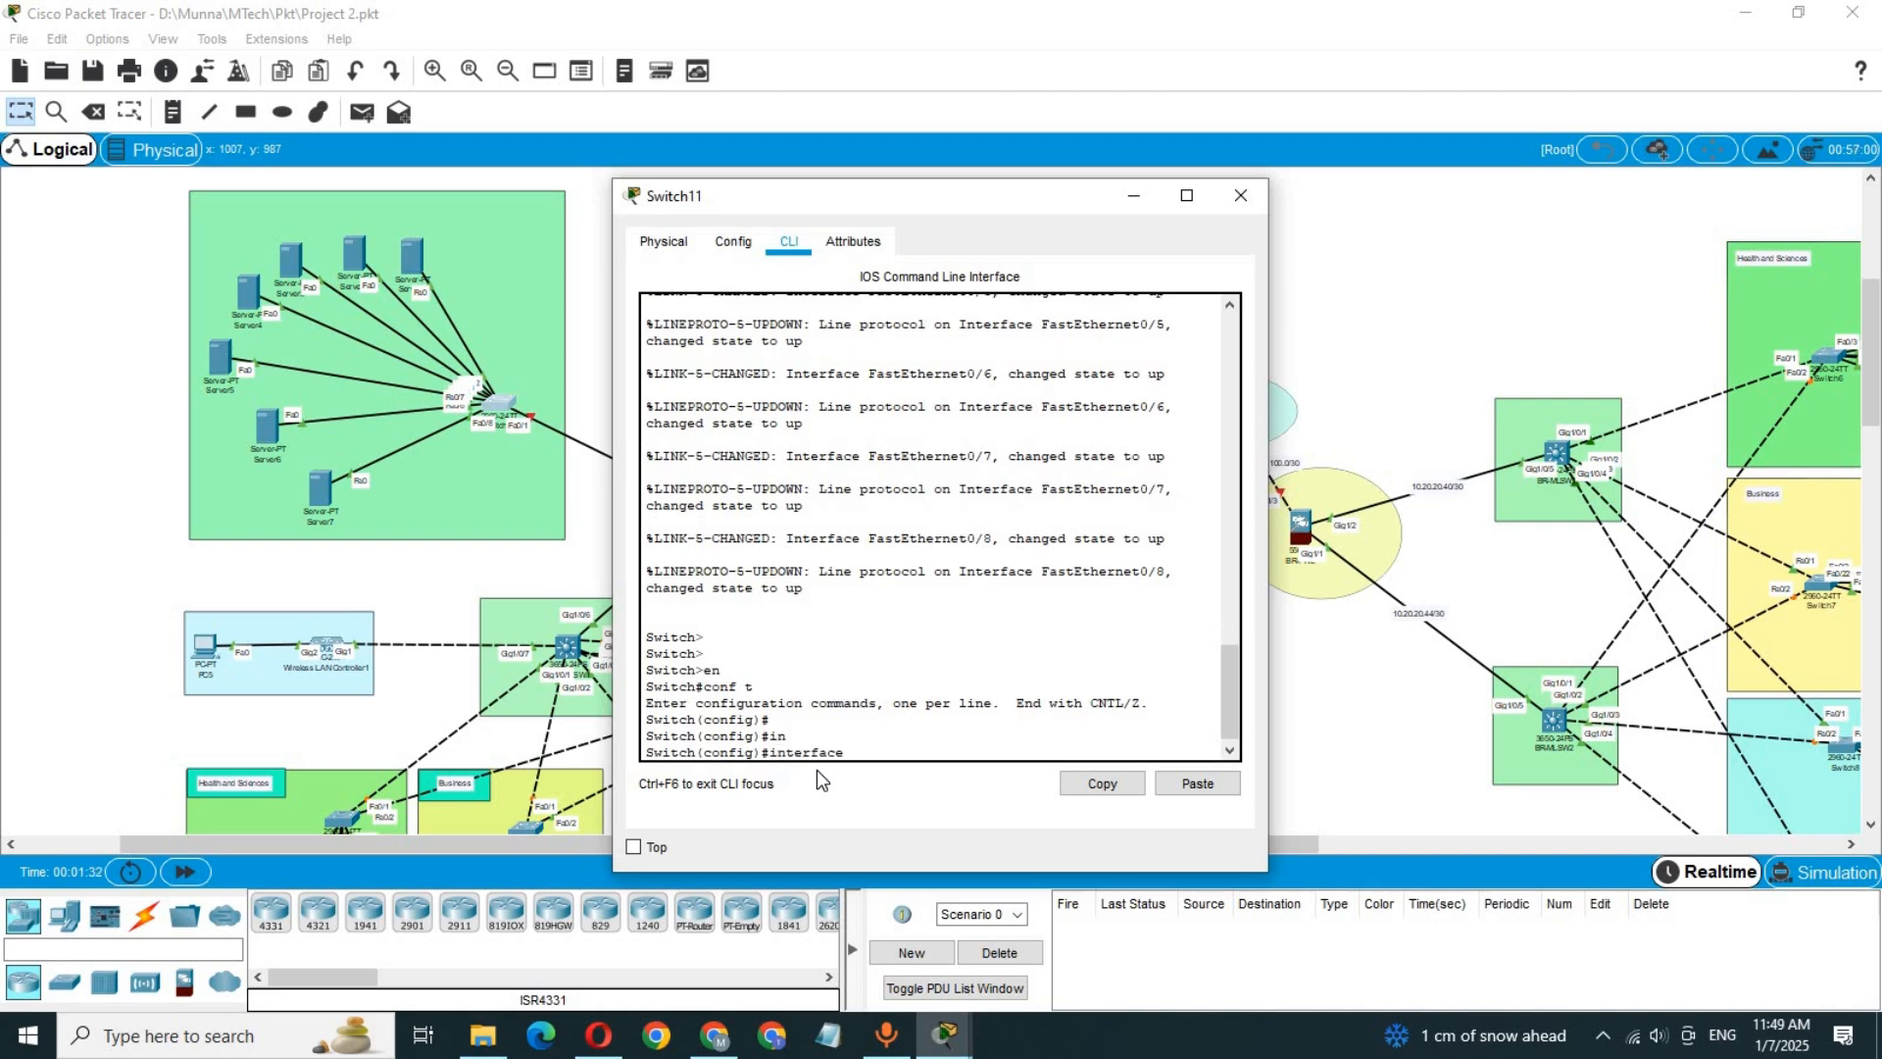
pyautogui.write('r')
pyautogui.press('Tab')
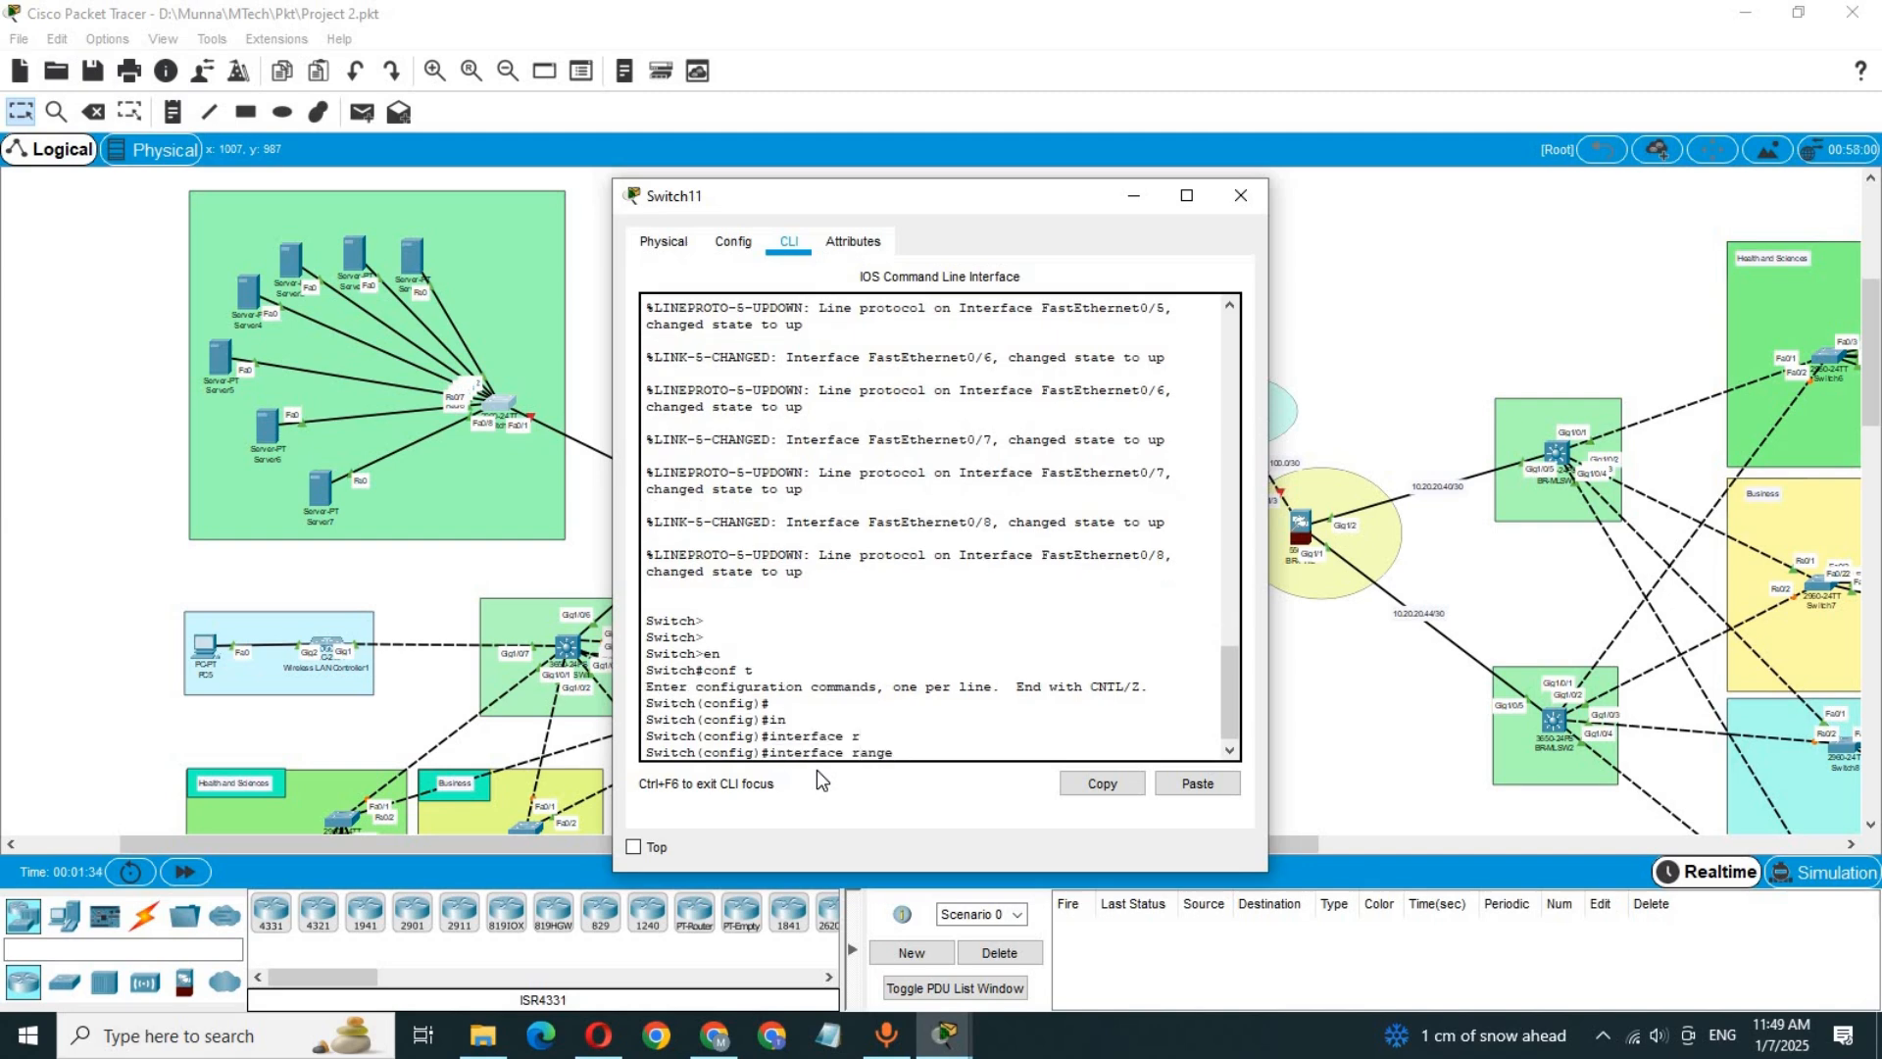
pyautogui.write('f')
pyautogui.press('Tab')
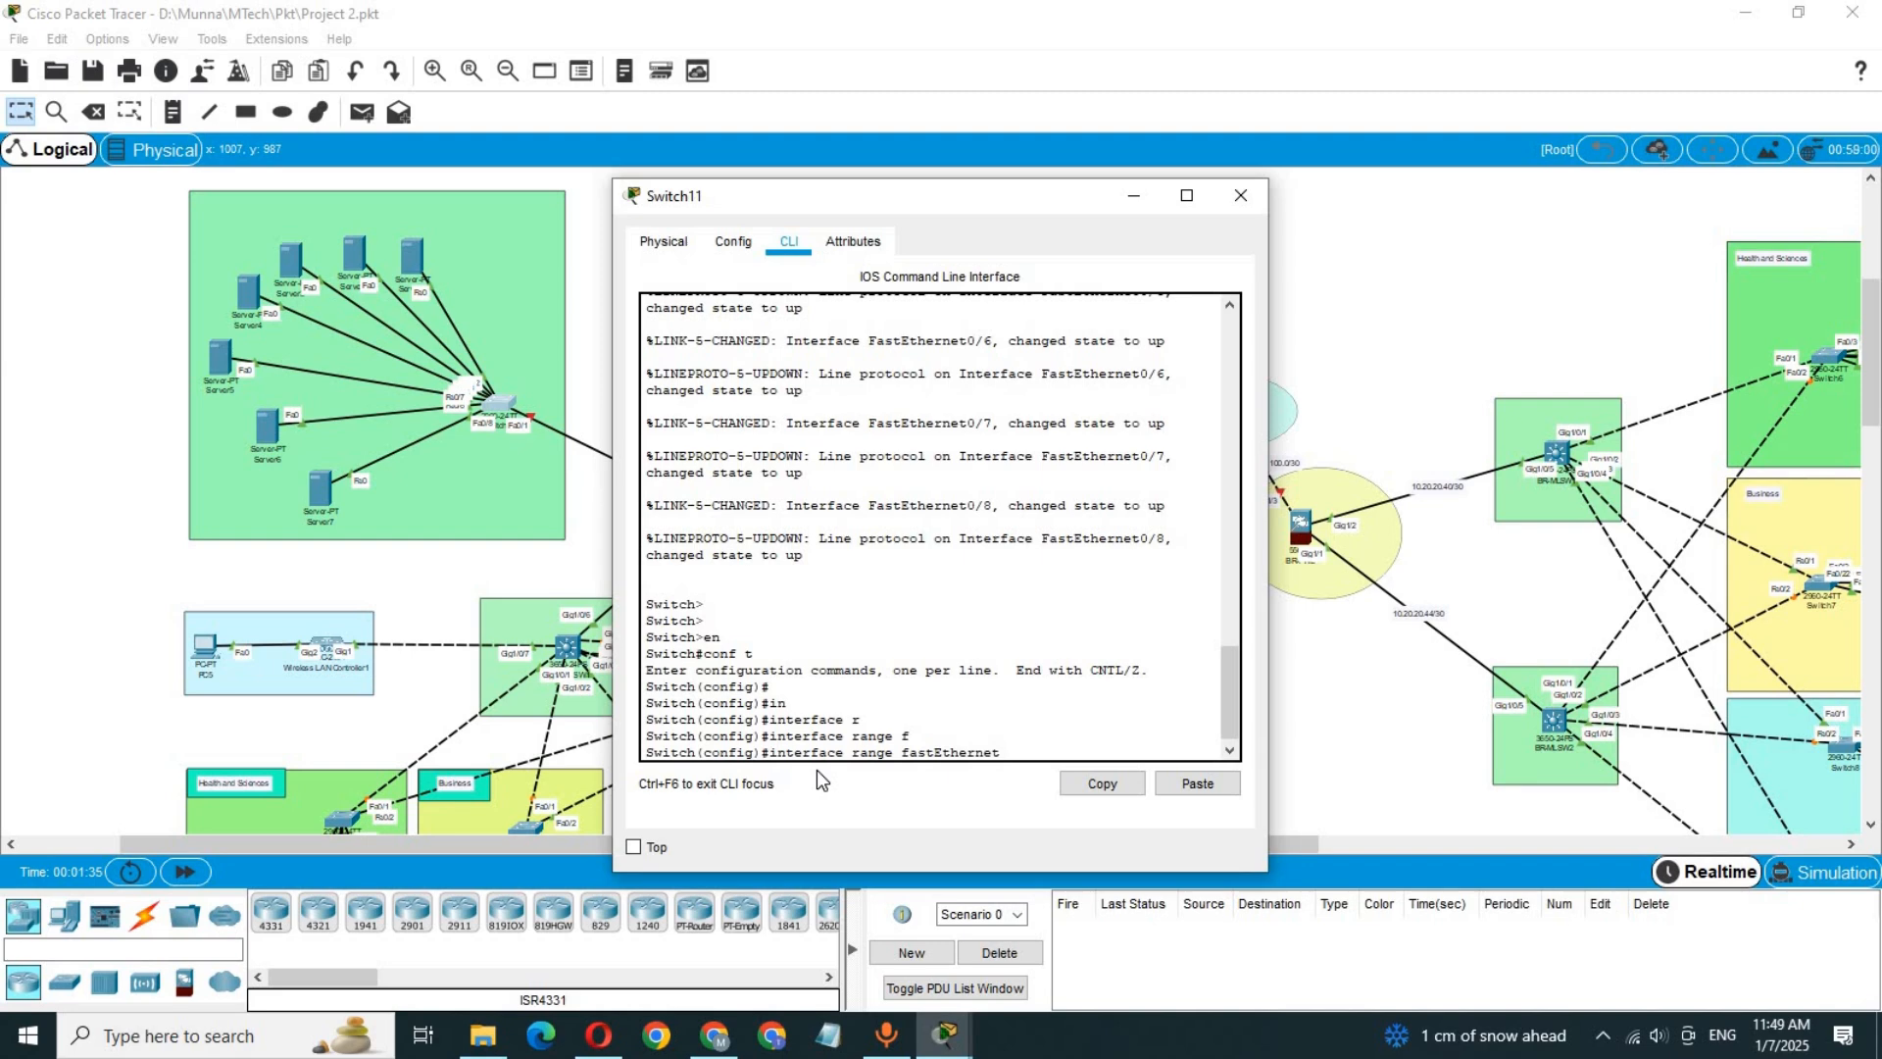
pyautogui.write('0/2-24')
# Step: Test link start-up by unplugging Server1's cable from the server switch and reconnecting it to FastEthernet0/2
pyautogui.click(475, 383)
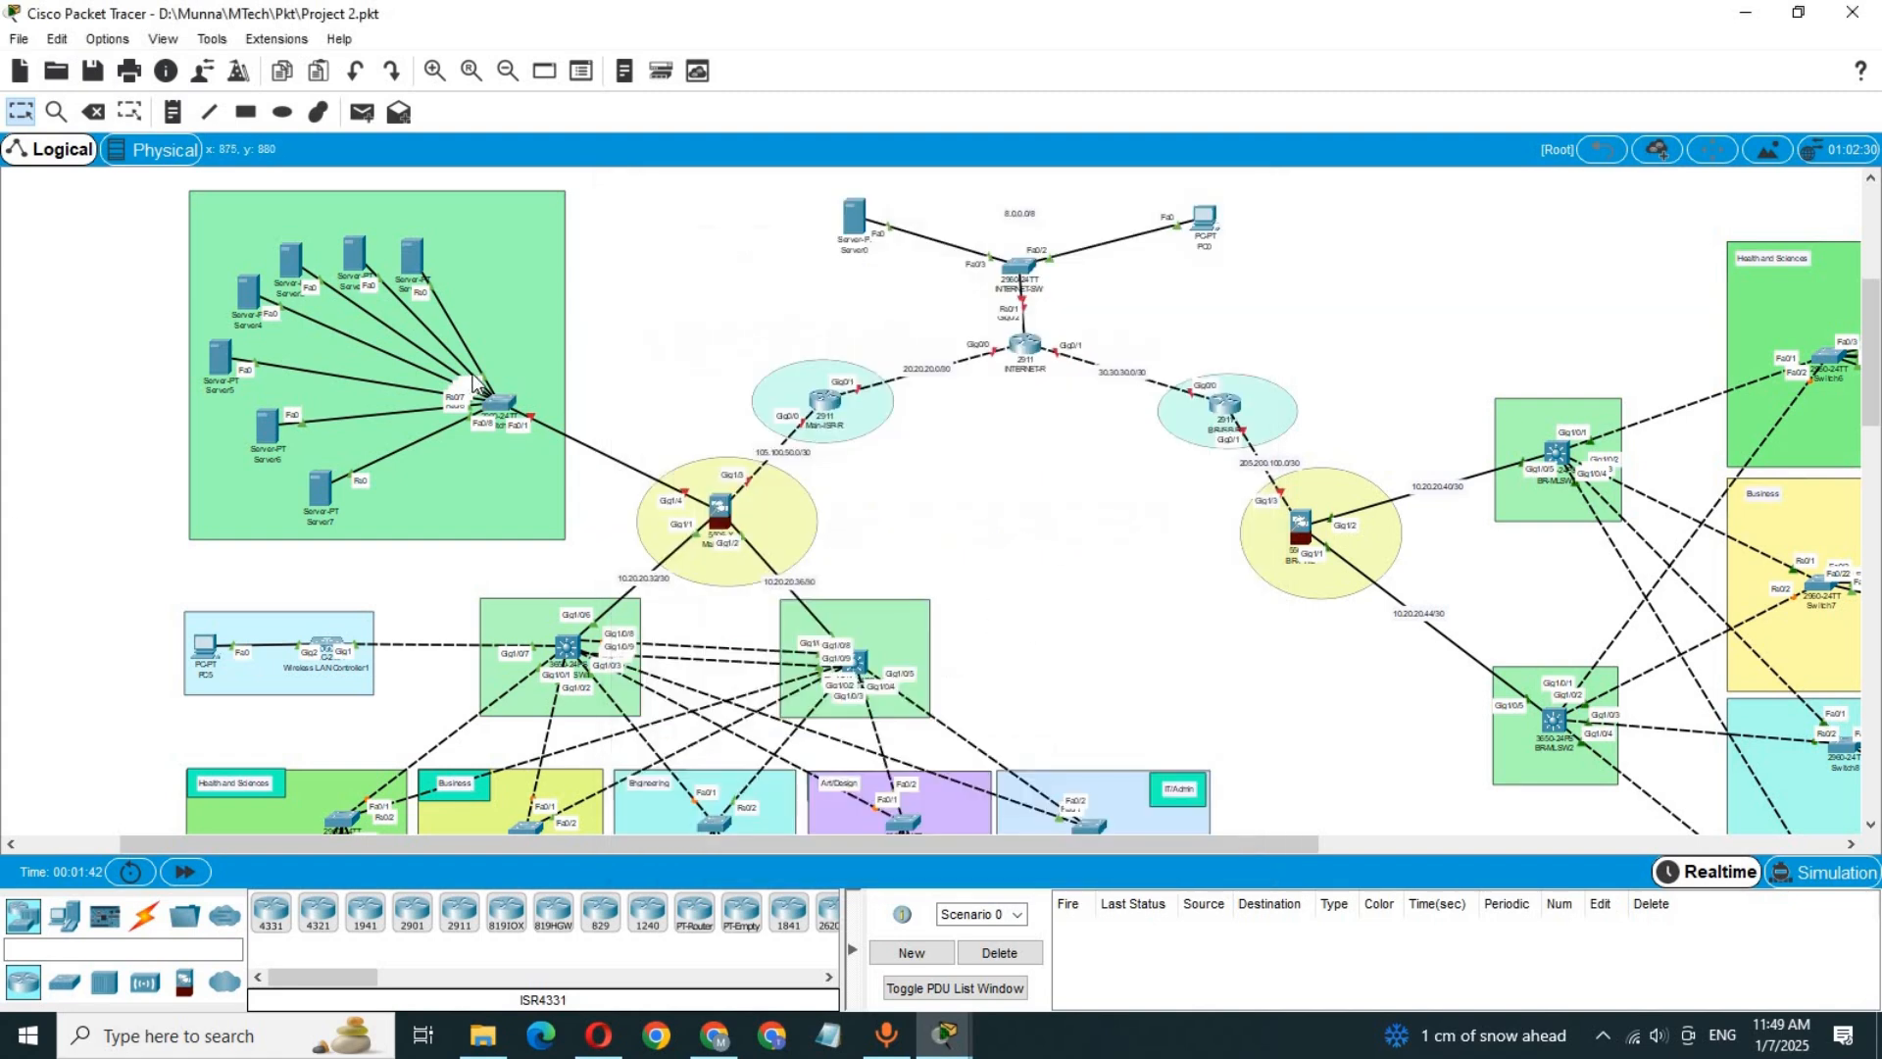
pyautogui.moveTo(476, 382); pyautogui.dragTo(520, 343)
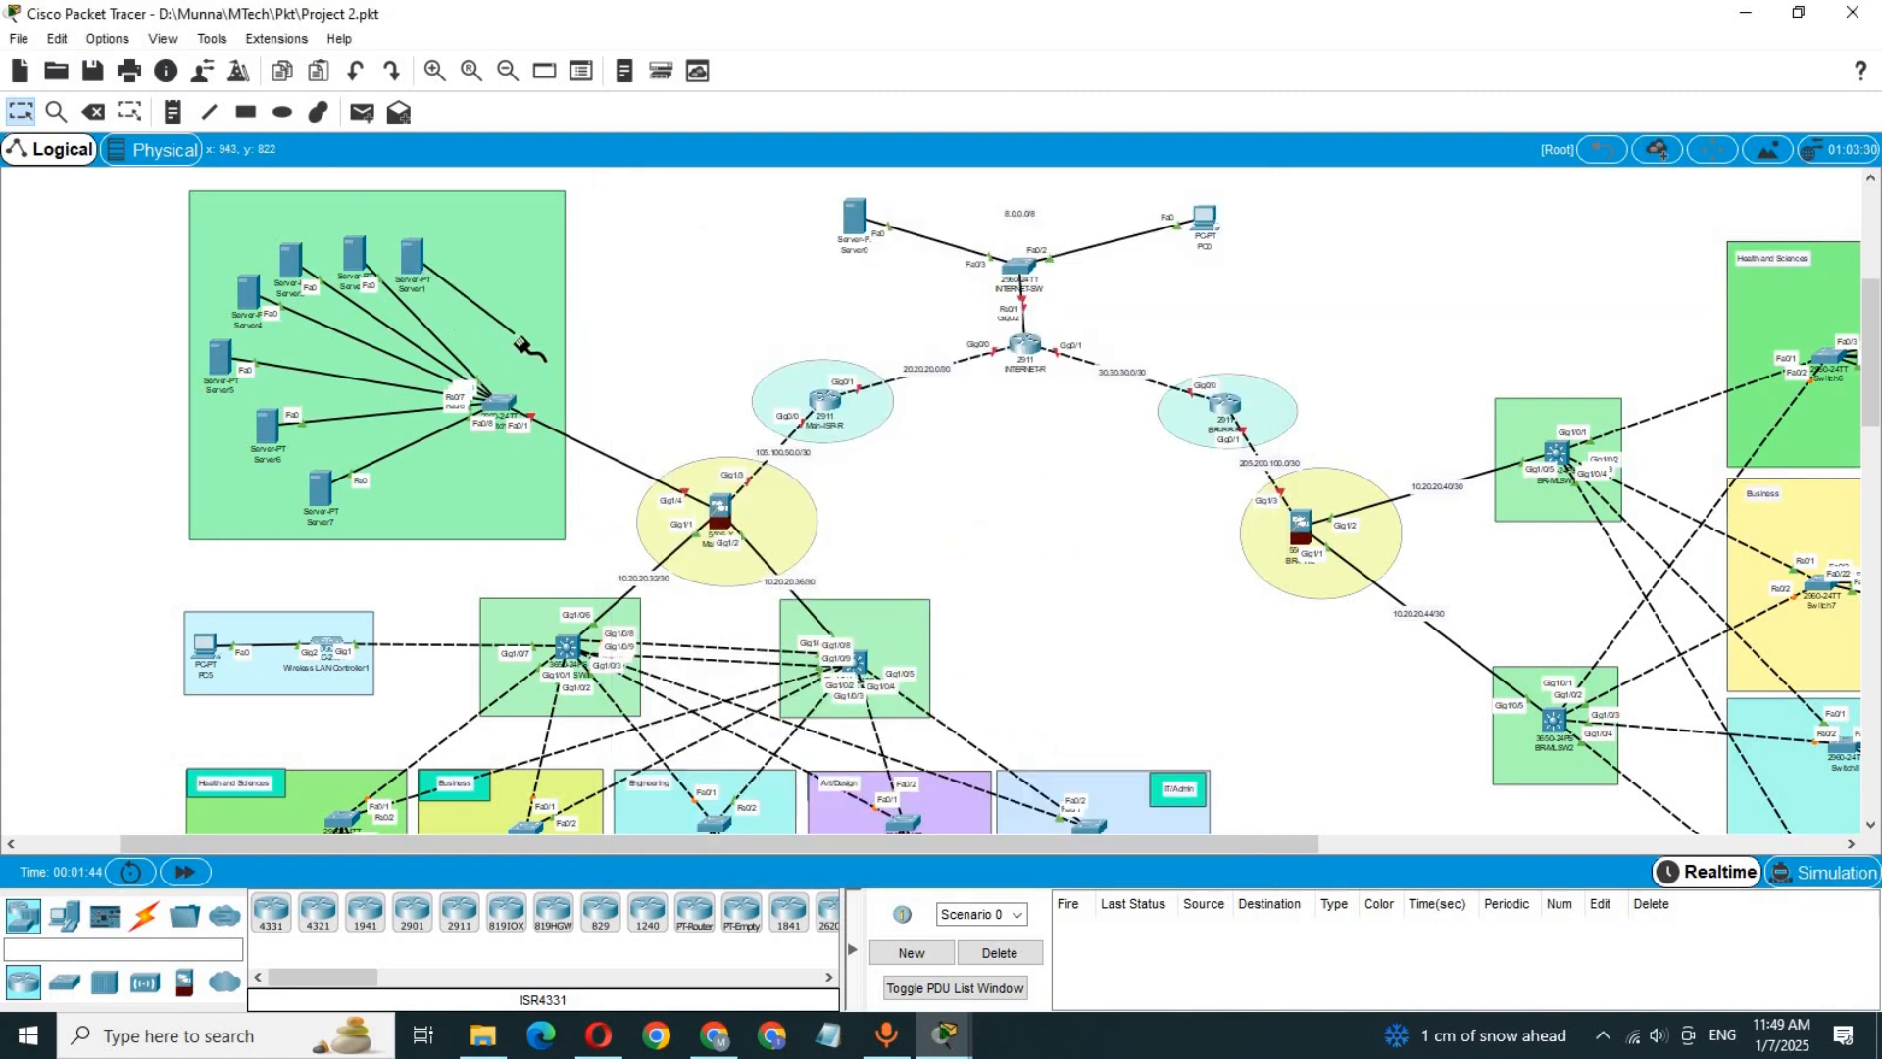
pyautogui.click(500, 398)
pyautogui.click(580, 441)
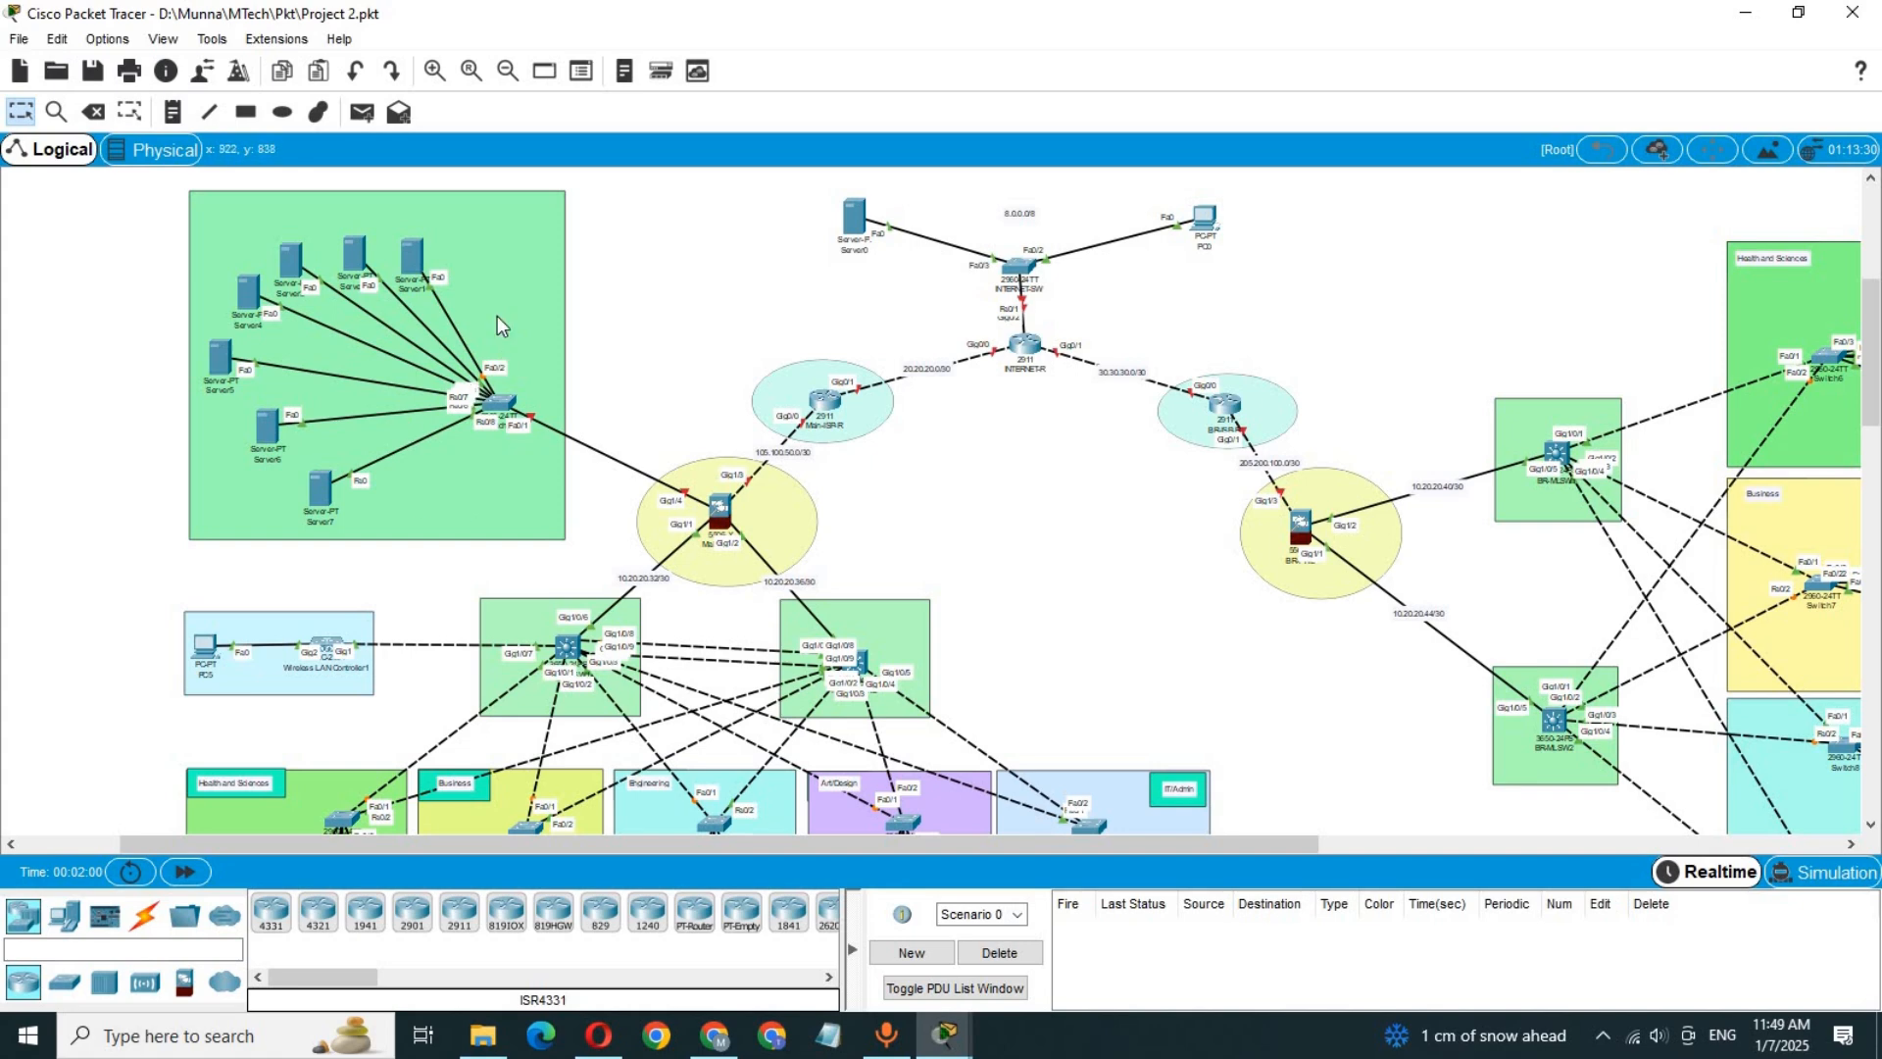
# Step: Return to the server switch's command line and enable spanning-tree portfast on the fastEthernet 0/2-24 range
pyautogui.click(498, 404)
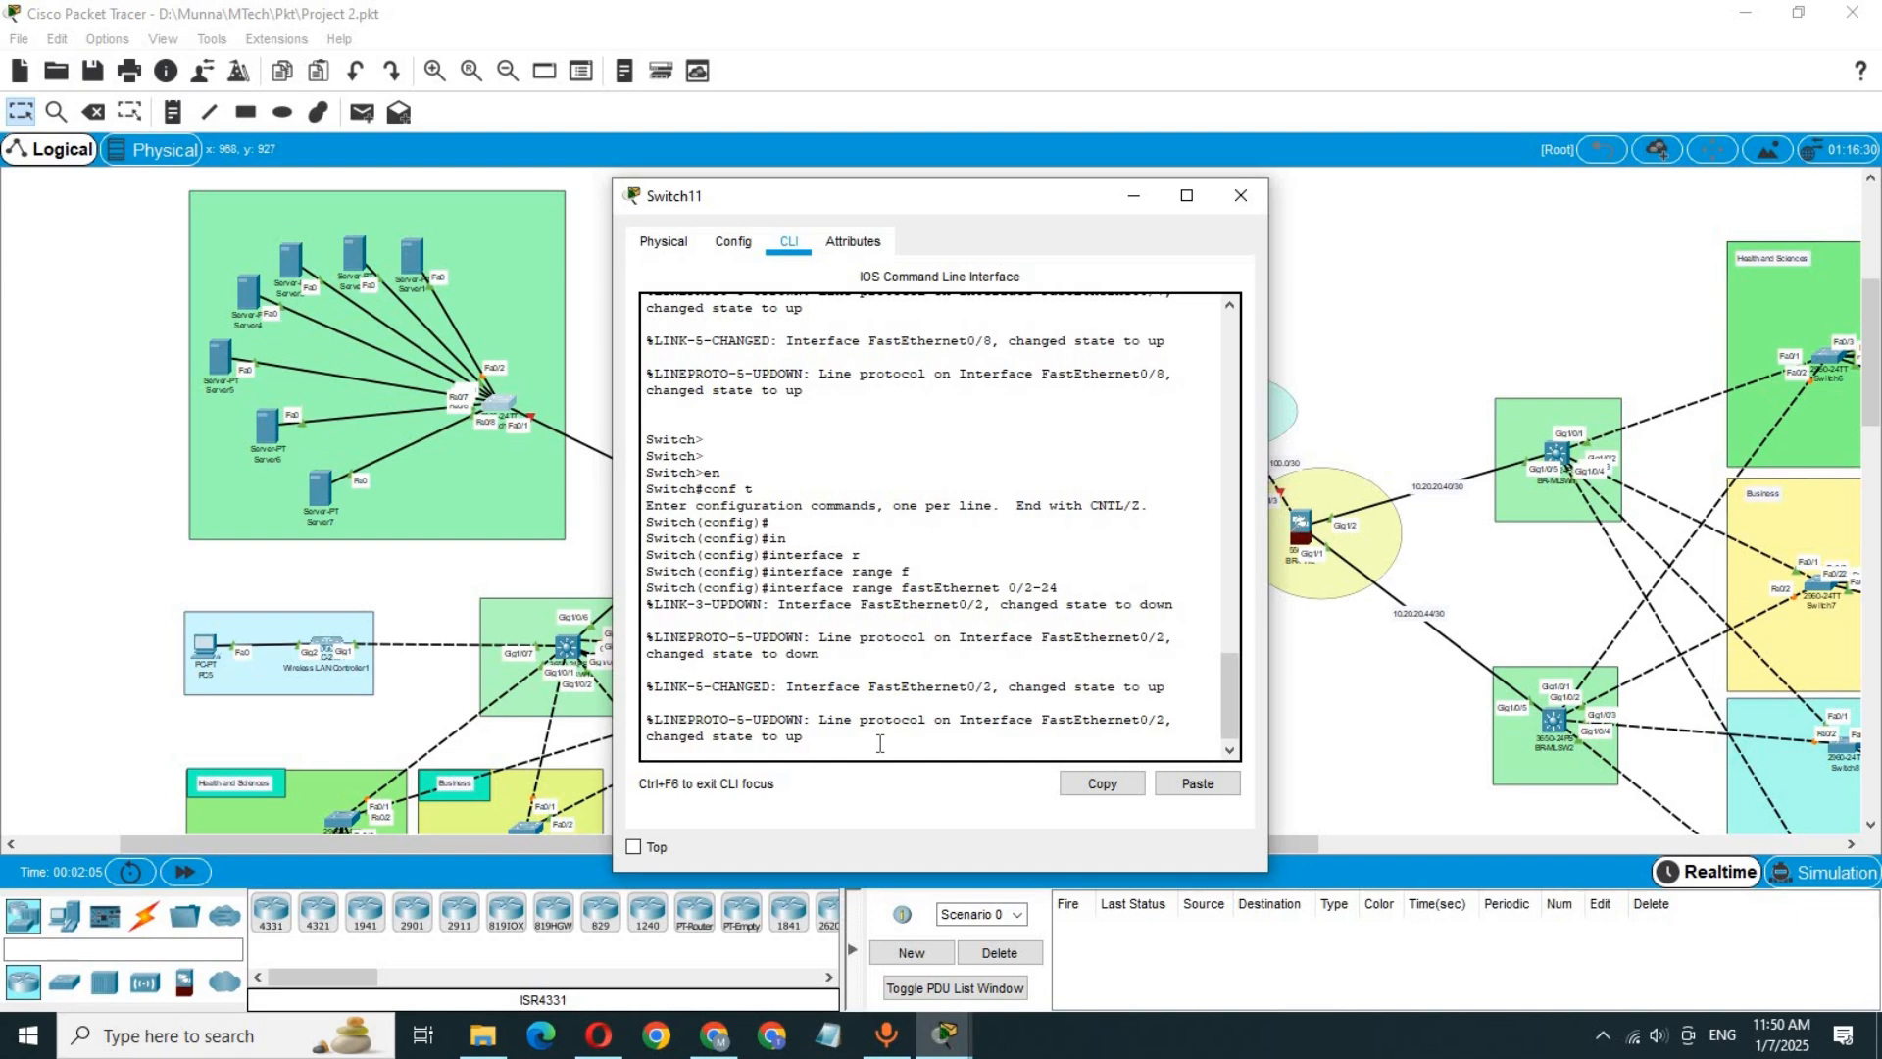
pyautogui.press('Return')
pyautogui.press('Return')
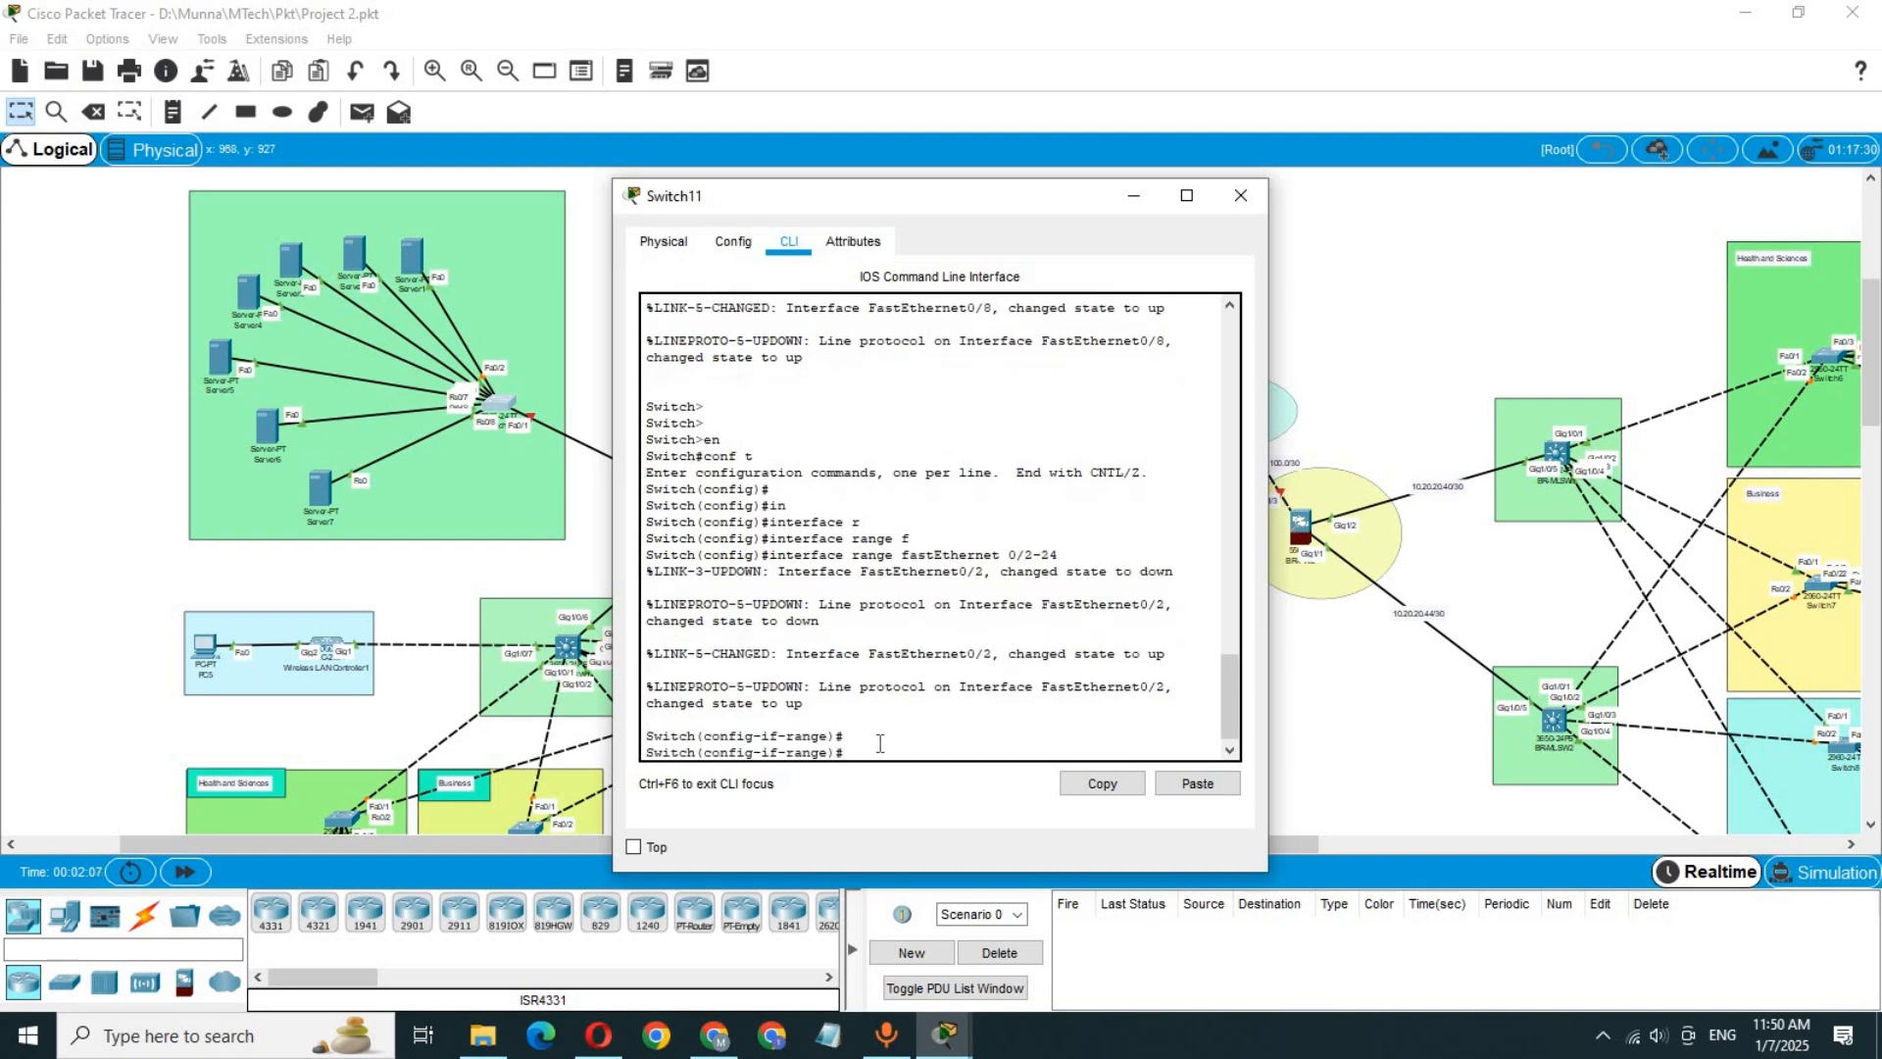
pyautogui.write('spa')
pyautogui.press('Tab')
pyautogui.write('p')
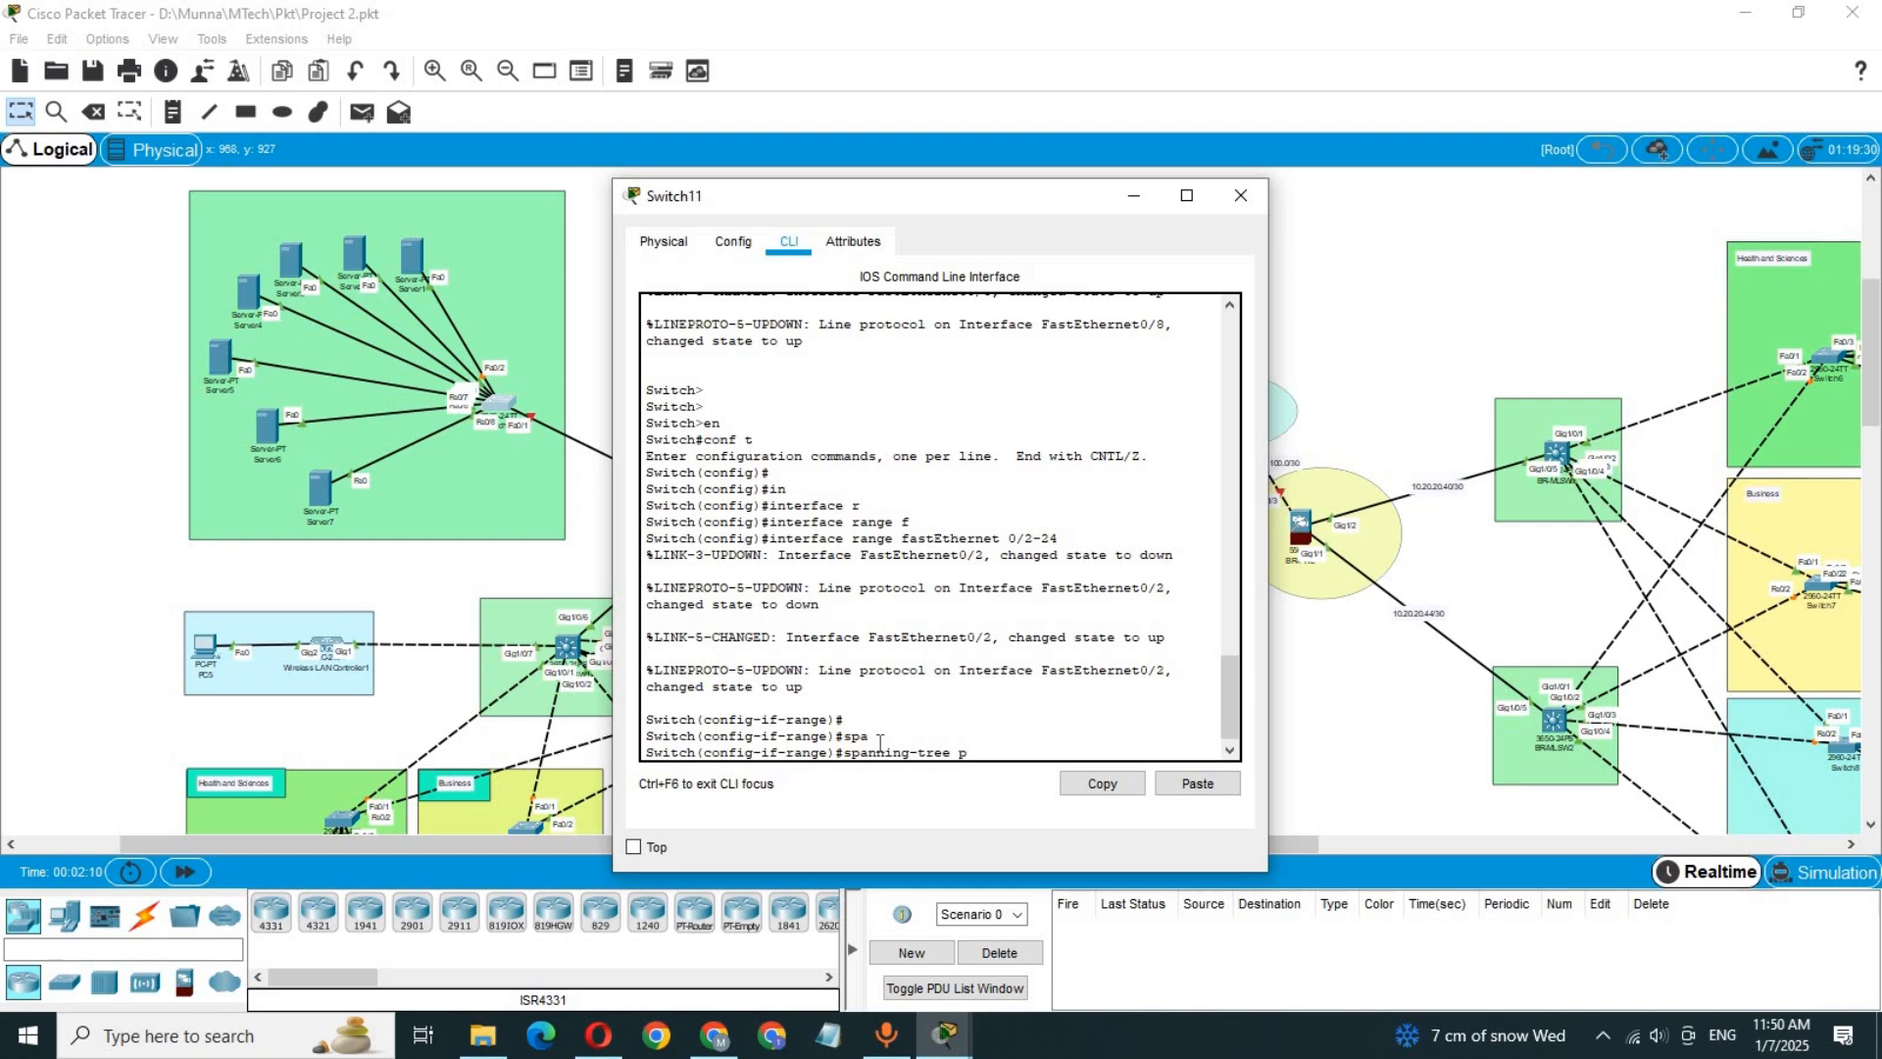
pyautogui.write('o')
pyautogui.press('Tab')
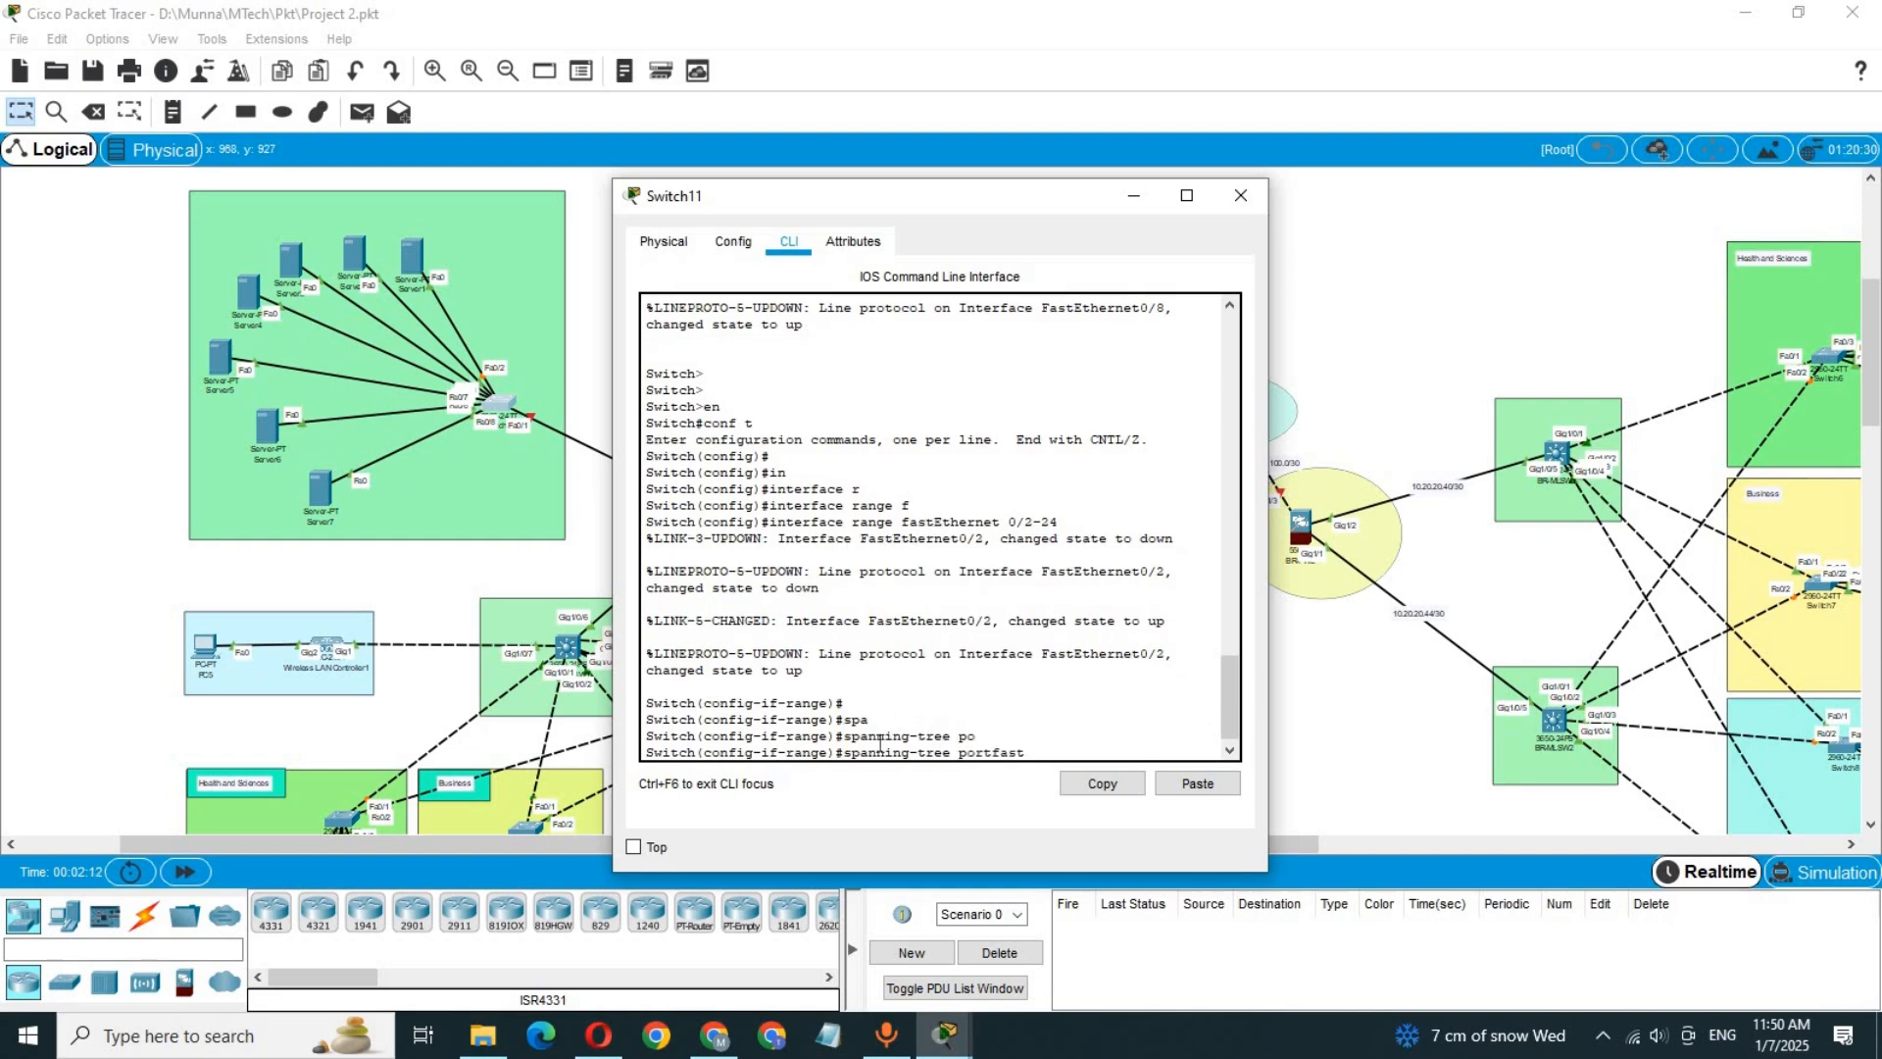
pyautogui.press('Return')
pyautogui.press('Return')
pyautogui.press('Return')
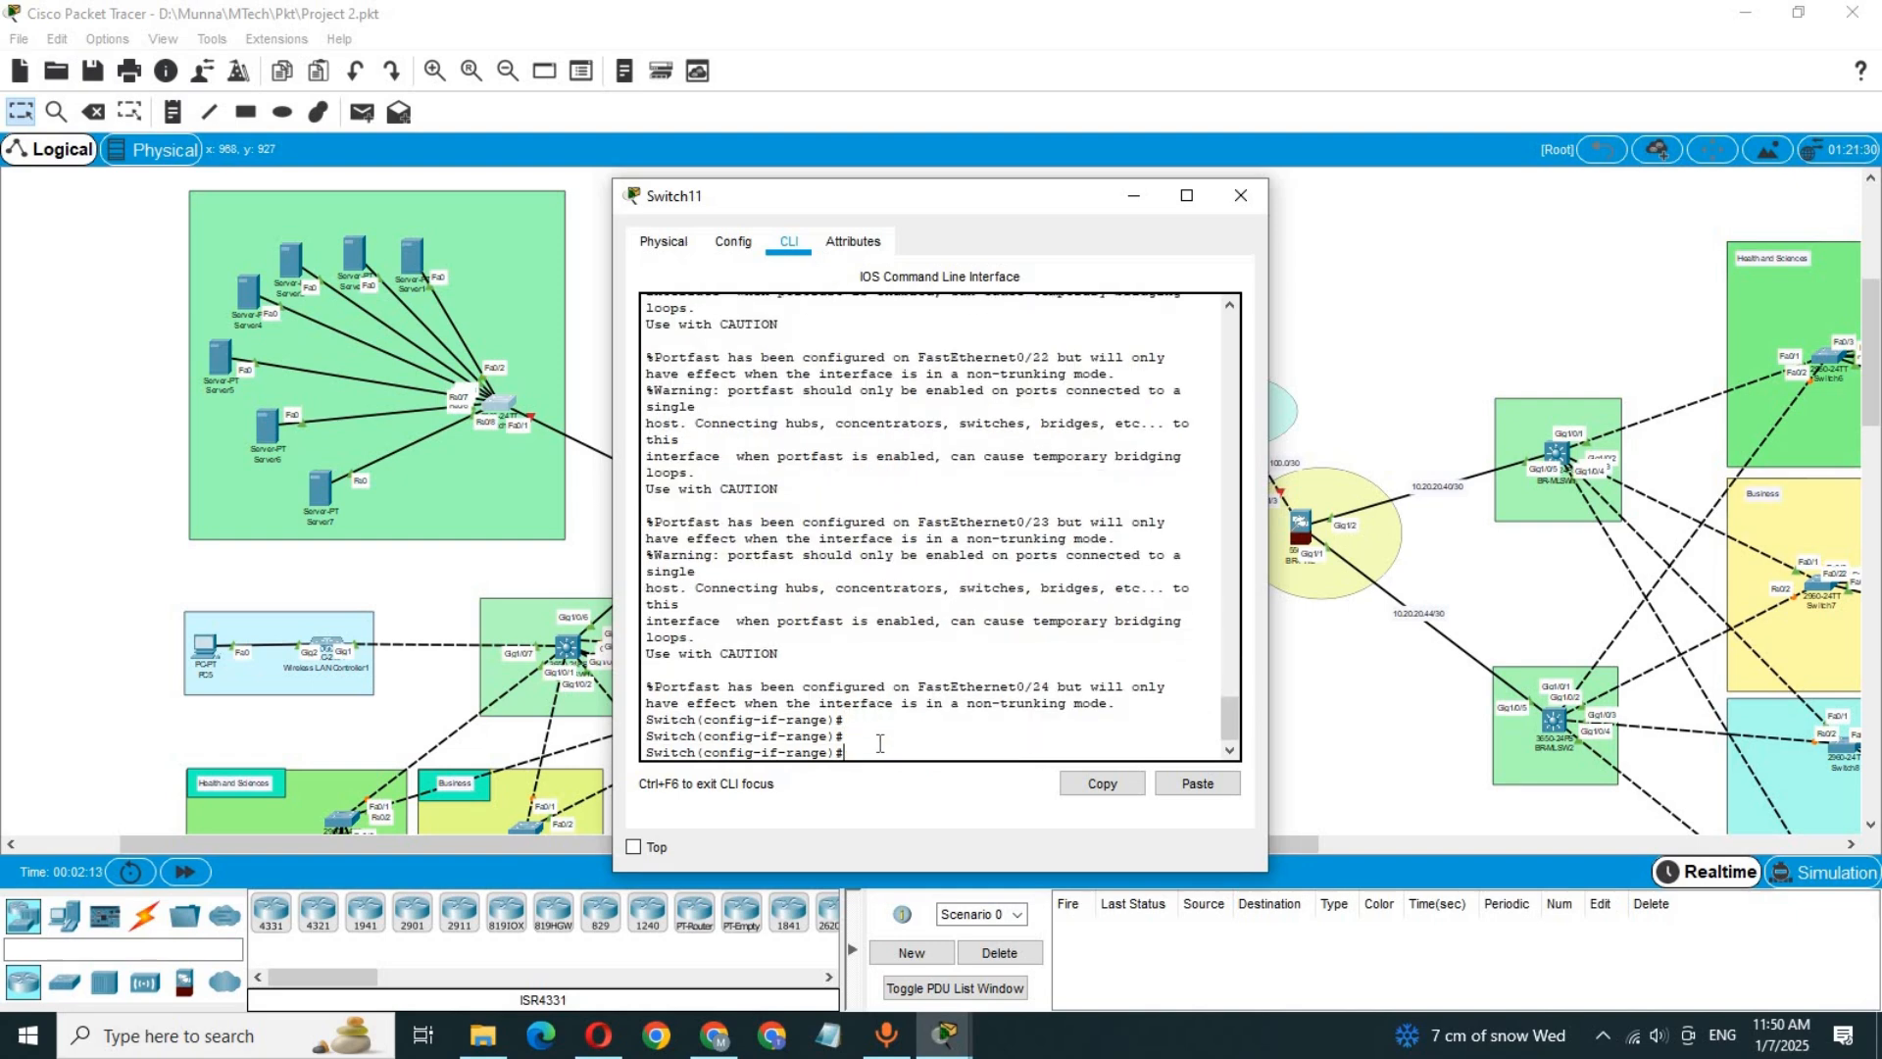
# Step: Enable BPDU guard on the same interface range with spanning-tree bpduguard enable
pyautogui.write('spa')
pyautogui.press('Tab')
pyautogui.write('b')
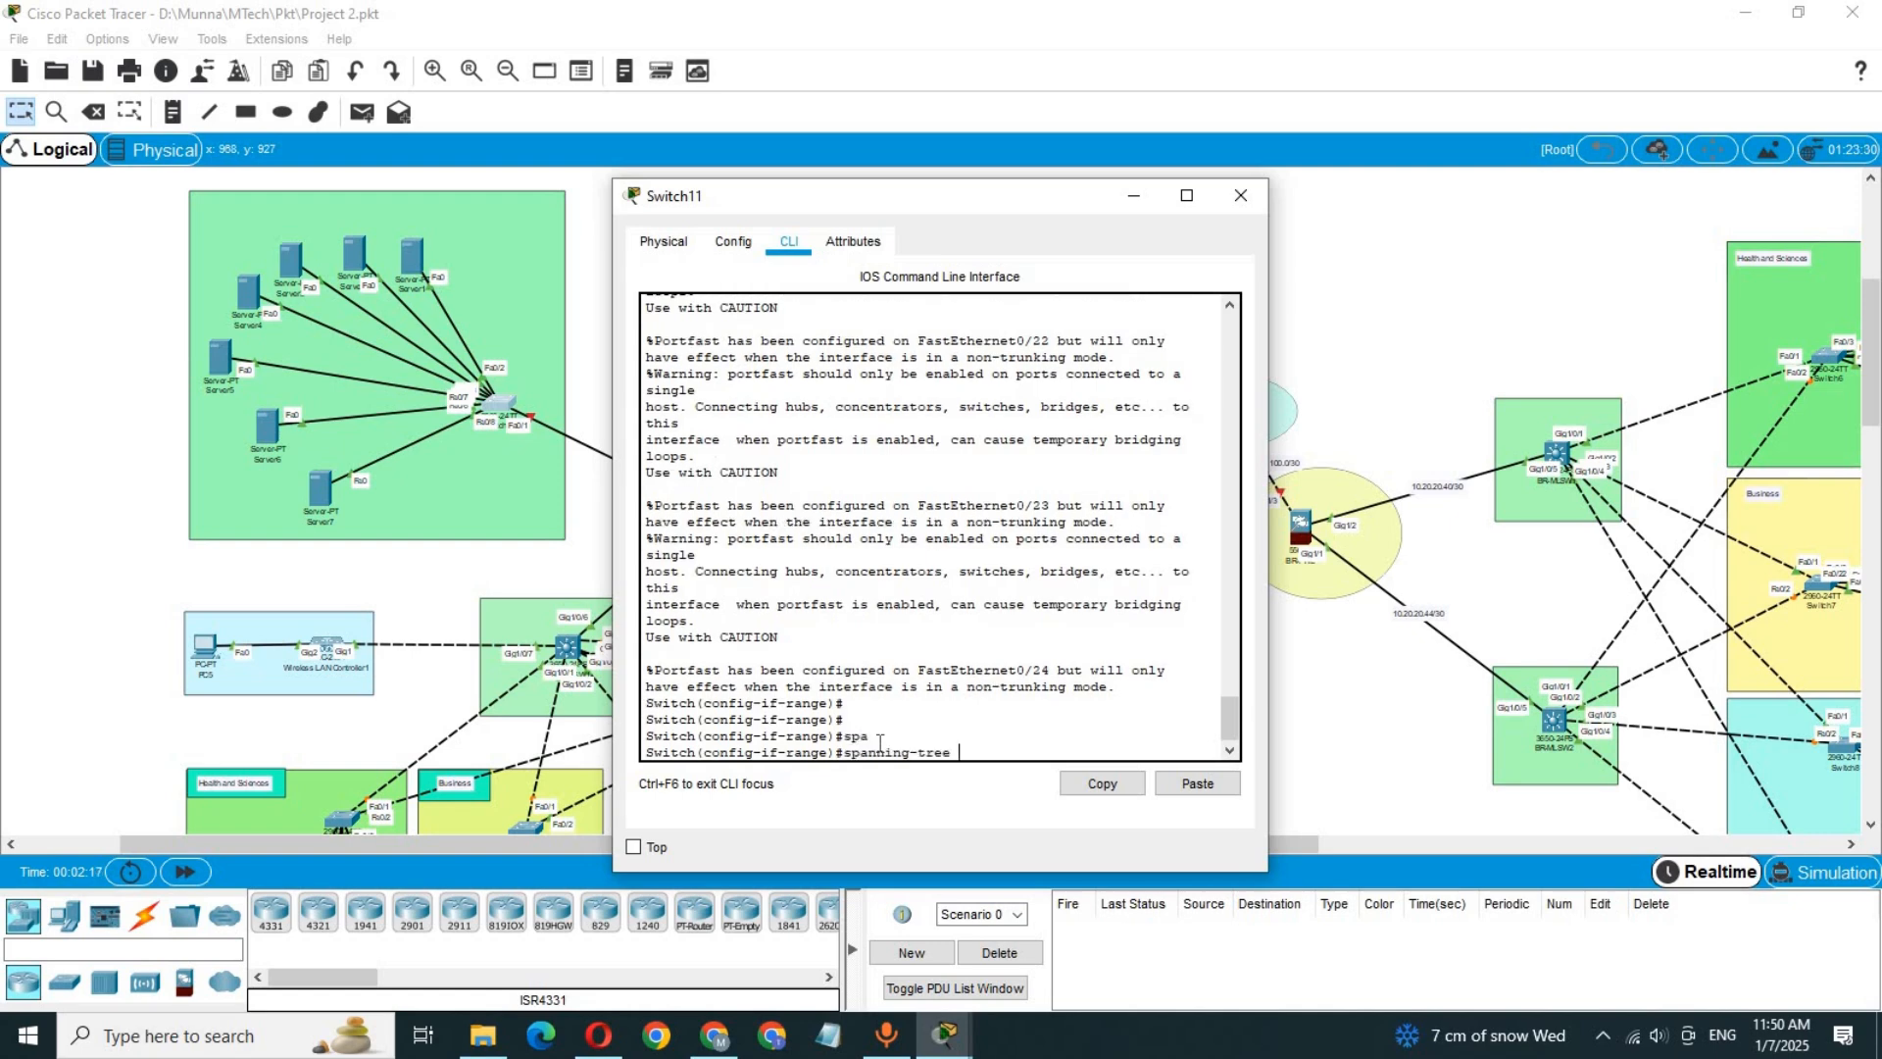
pyautogui.press('Tab')
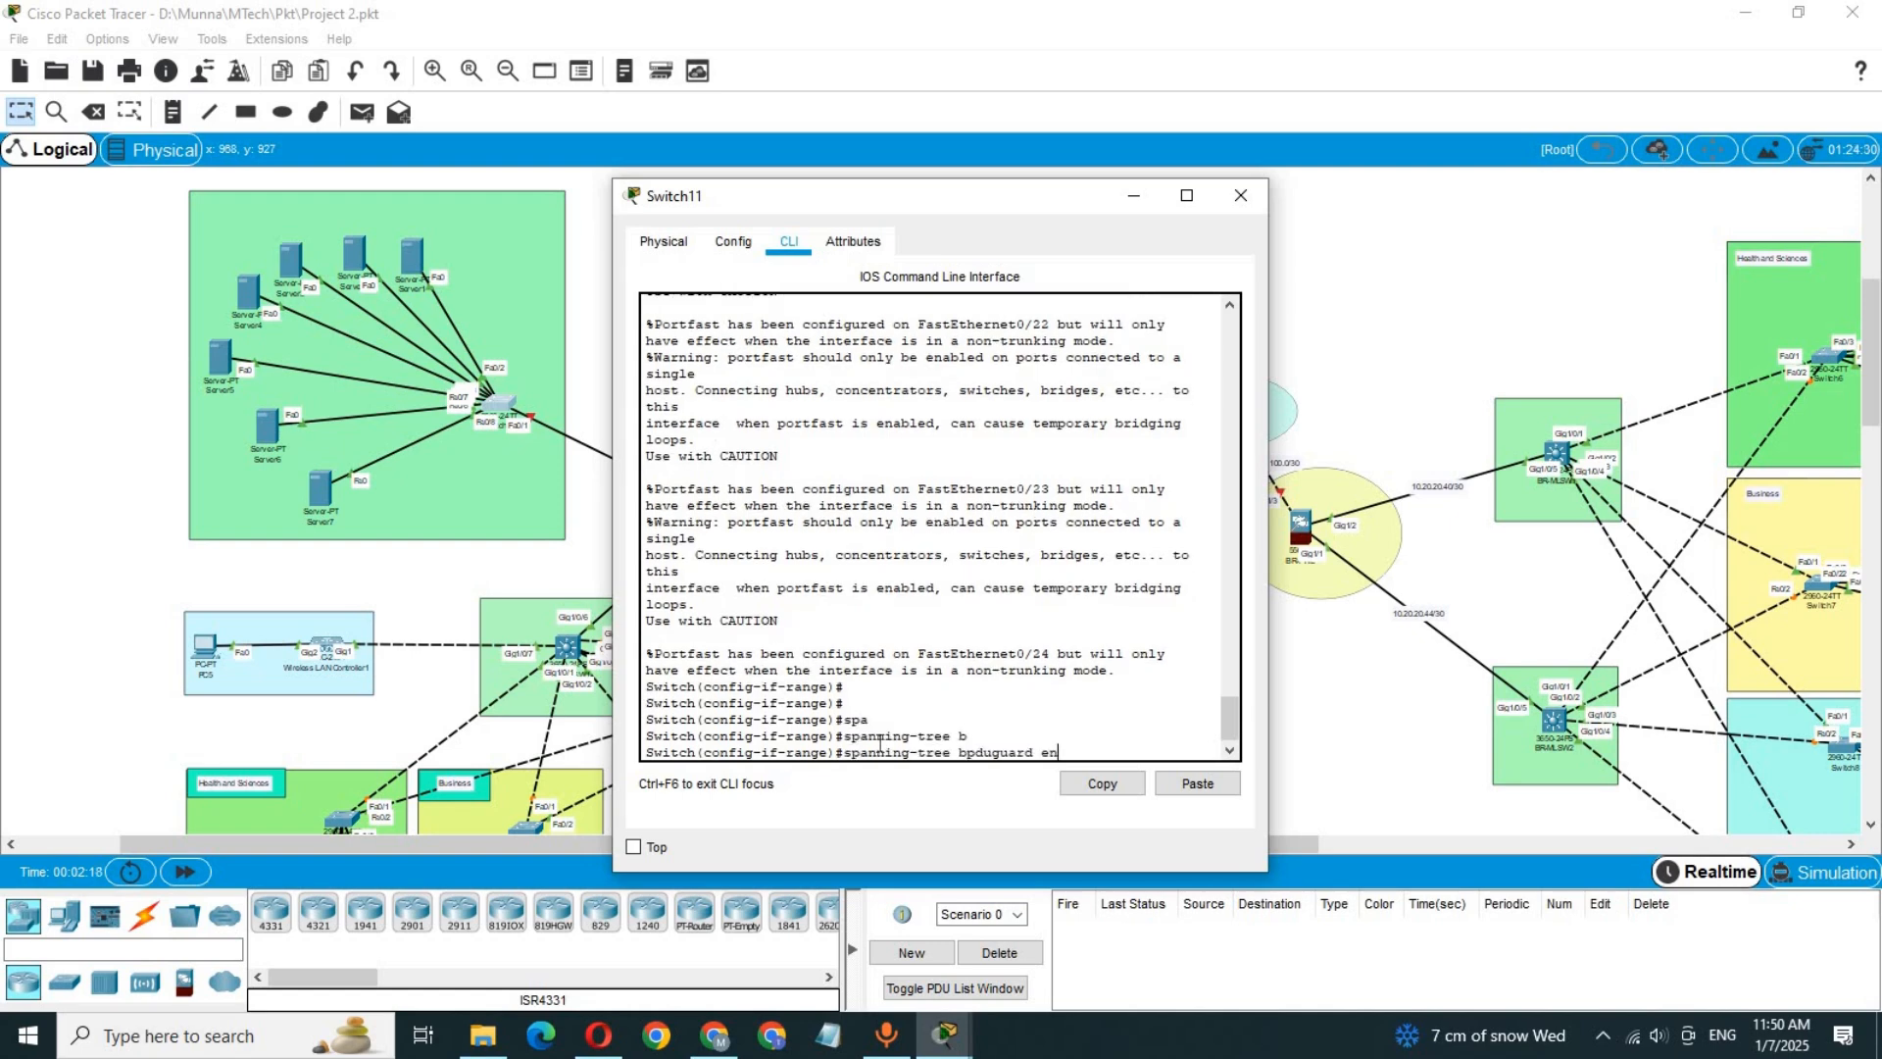
pyautogui.write('en')
pyautogui.press('Tab')
pyautogui.press('Return')
pyautogui.press('Return')
pyautogui.press('Return')
pyautogui.press('Return')
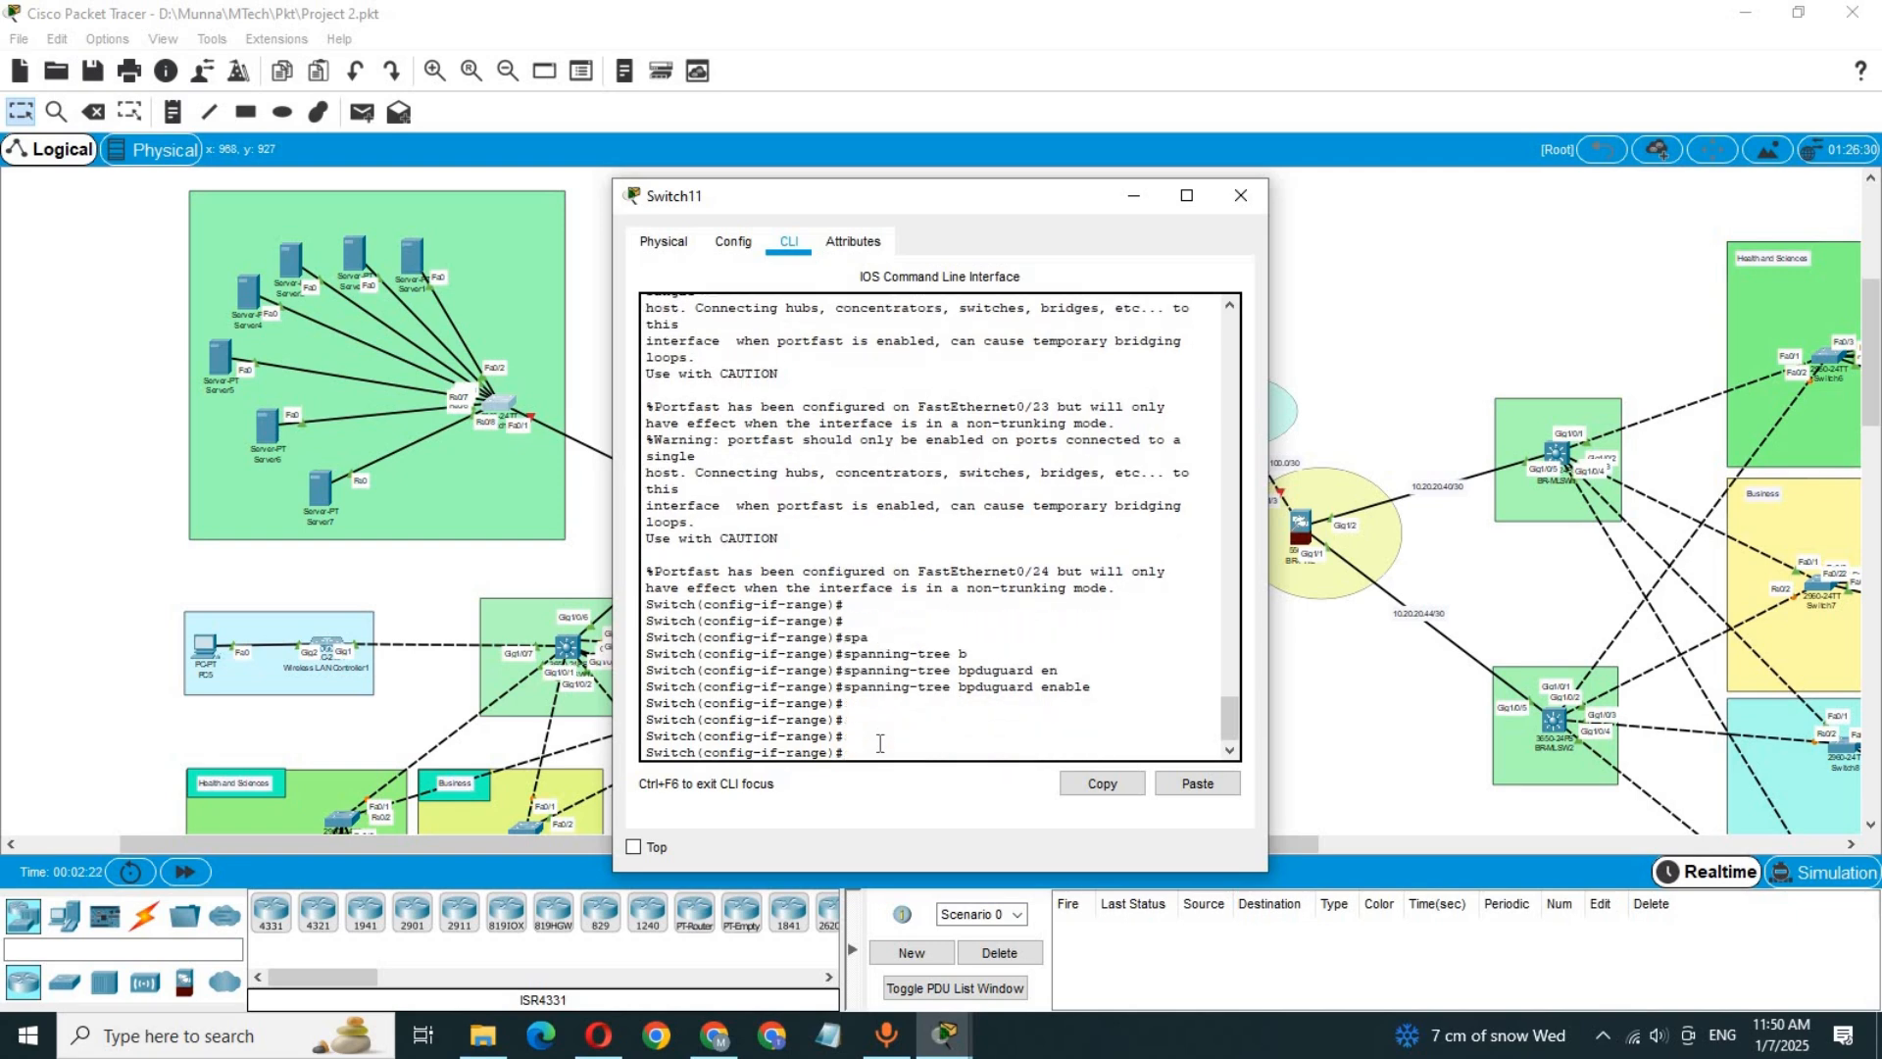
# Step: Exit interface range mode, save the switch configuration with do wr, and close the switch window
pyautogui.write('exit')
pyautogui.press('Return')
pyautogui.write('do w')
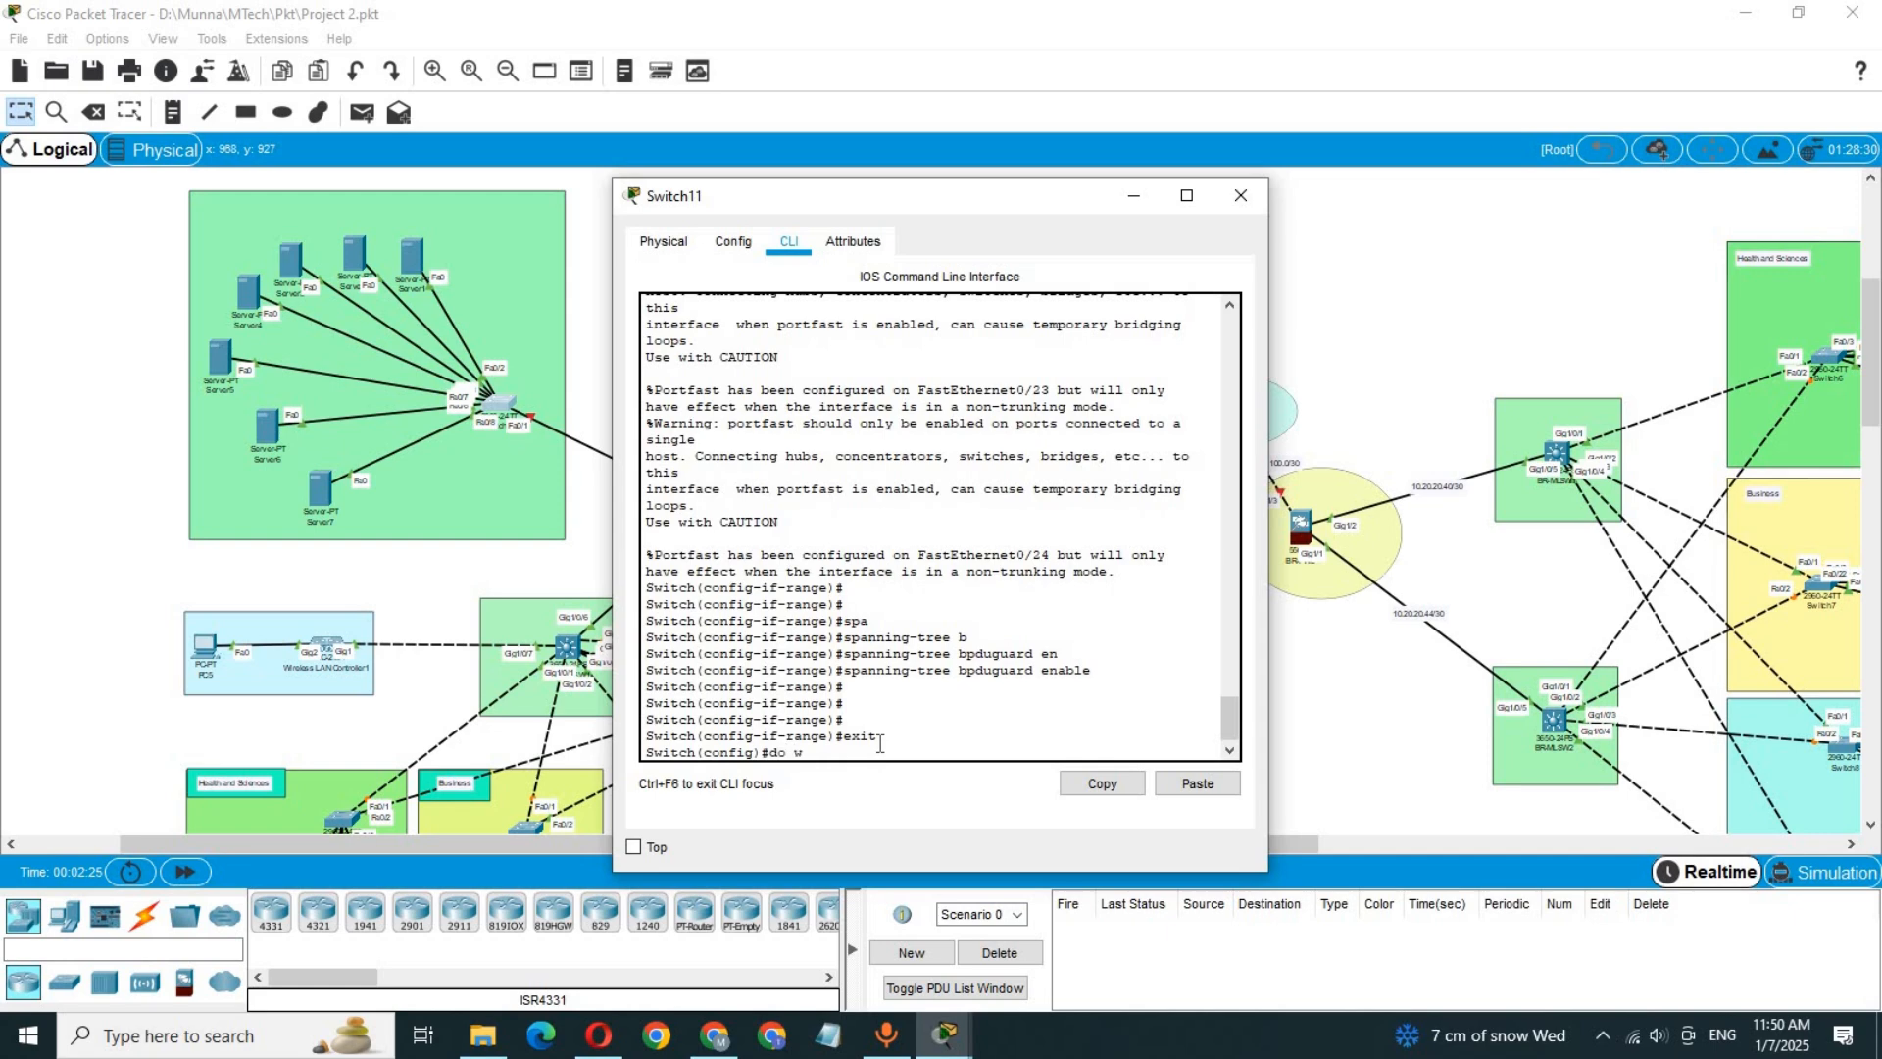
pyautogui.write('r')
pyautogui.press('Return')
pyautogui.press('Return')
pyautogui.press('Return')
pyautogui.press('Return')
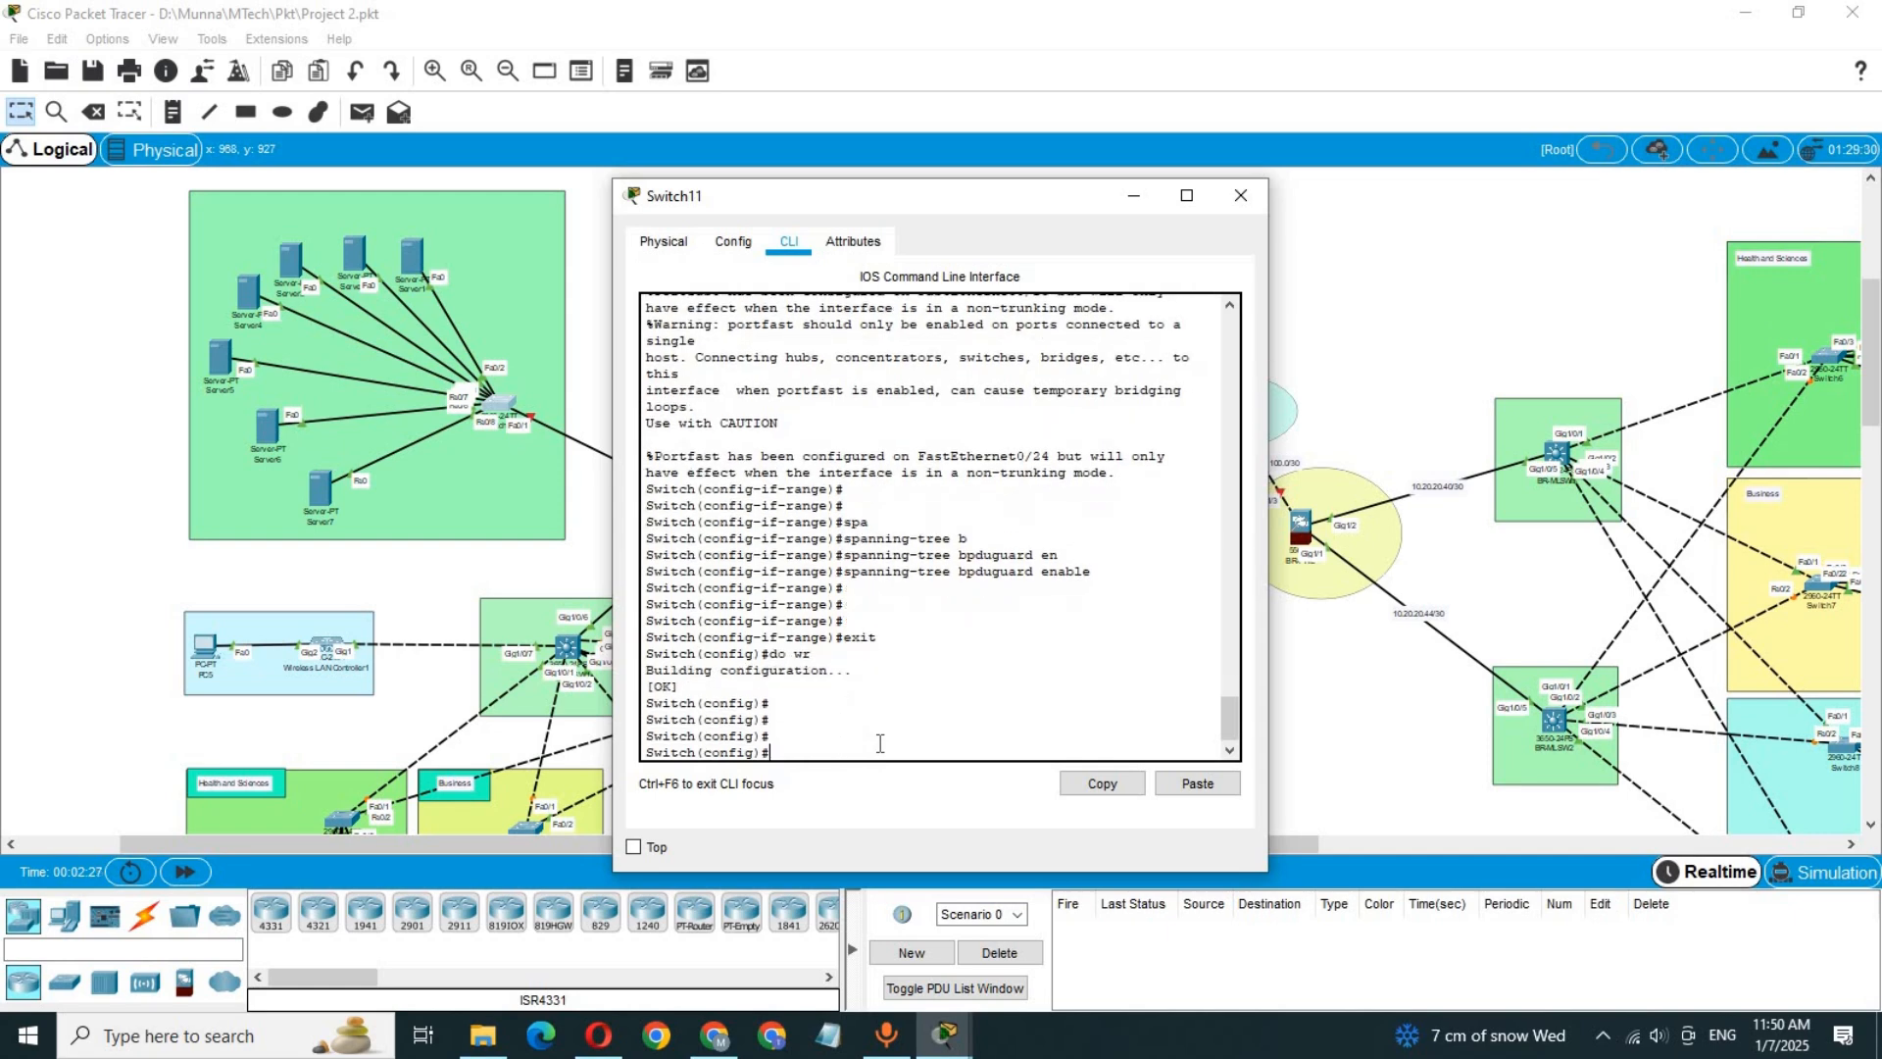
pyautogui.hotkey('alt', 'F4')
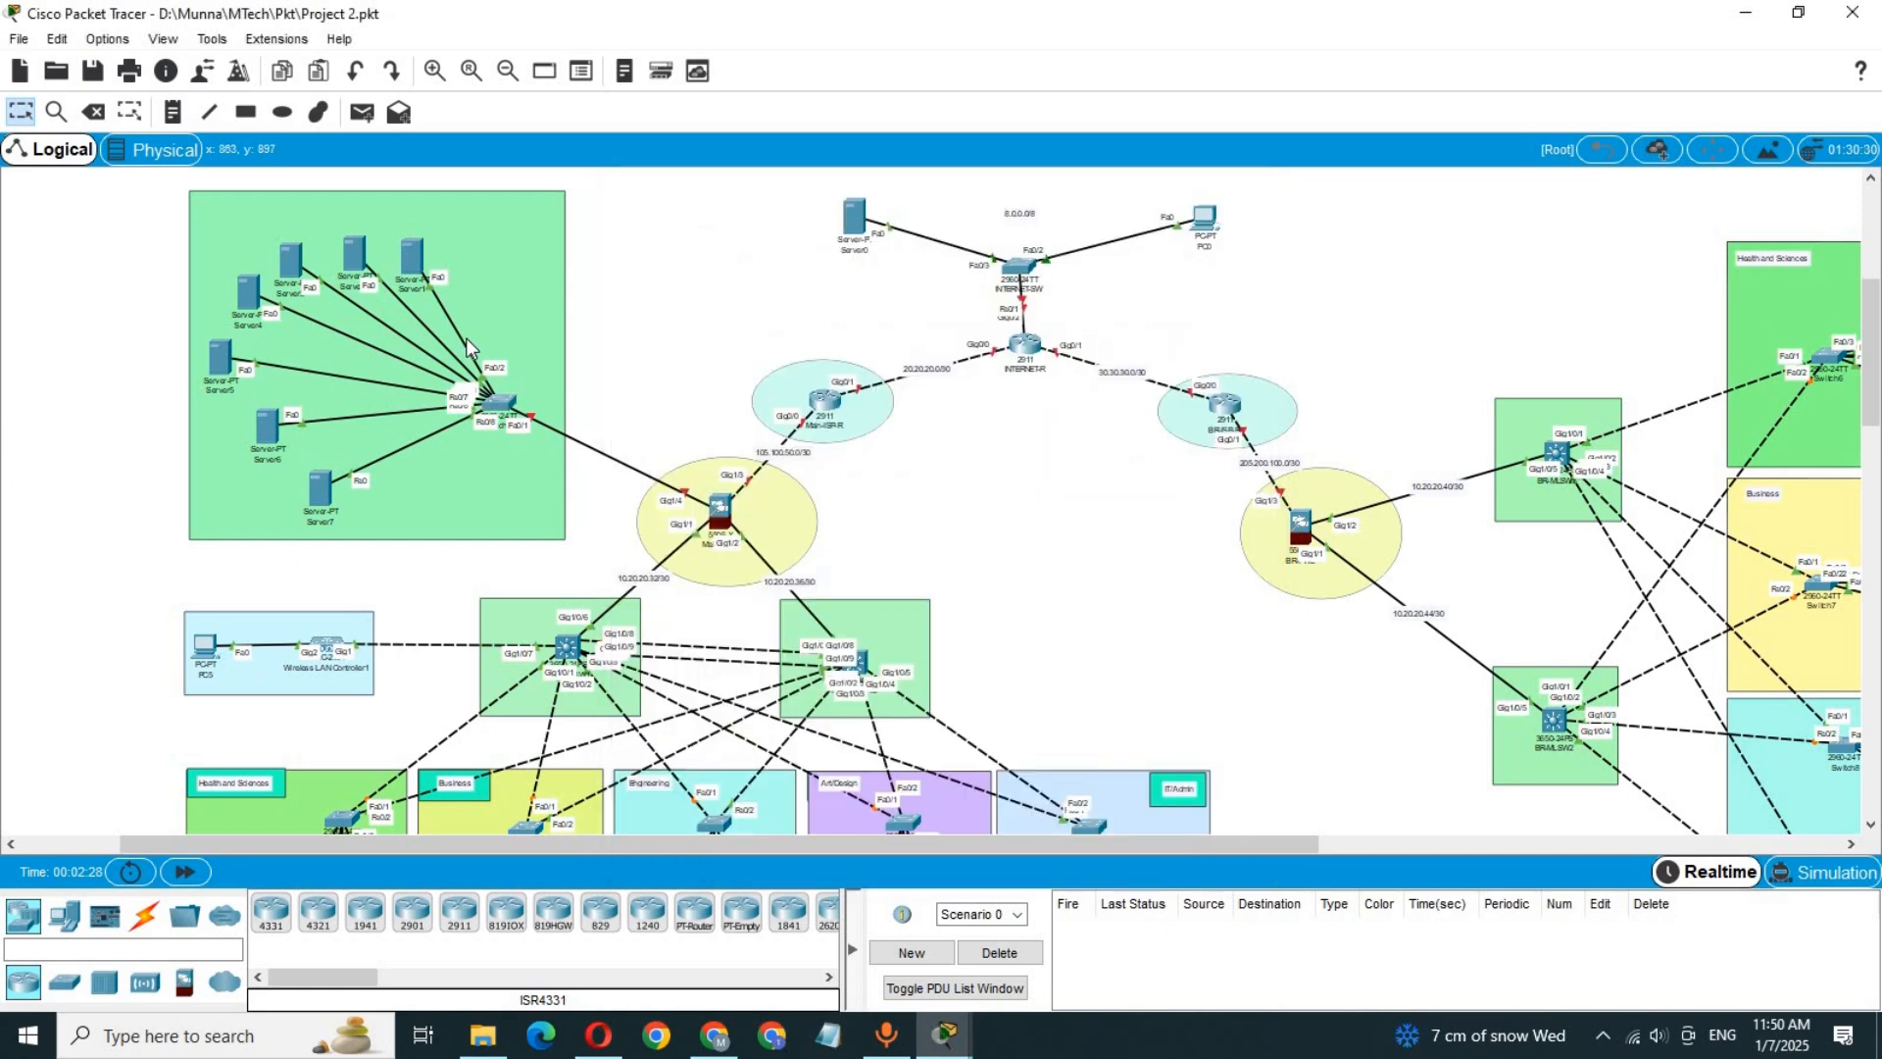
# Step: Retest the link with portfast enabled by replugging Server1's cable into the switch's FastEthernet0/2 port
pyautogui.click(483, 379)
pyautogui.click(493, 404)
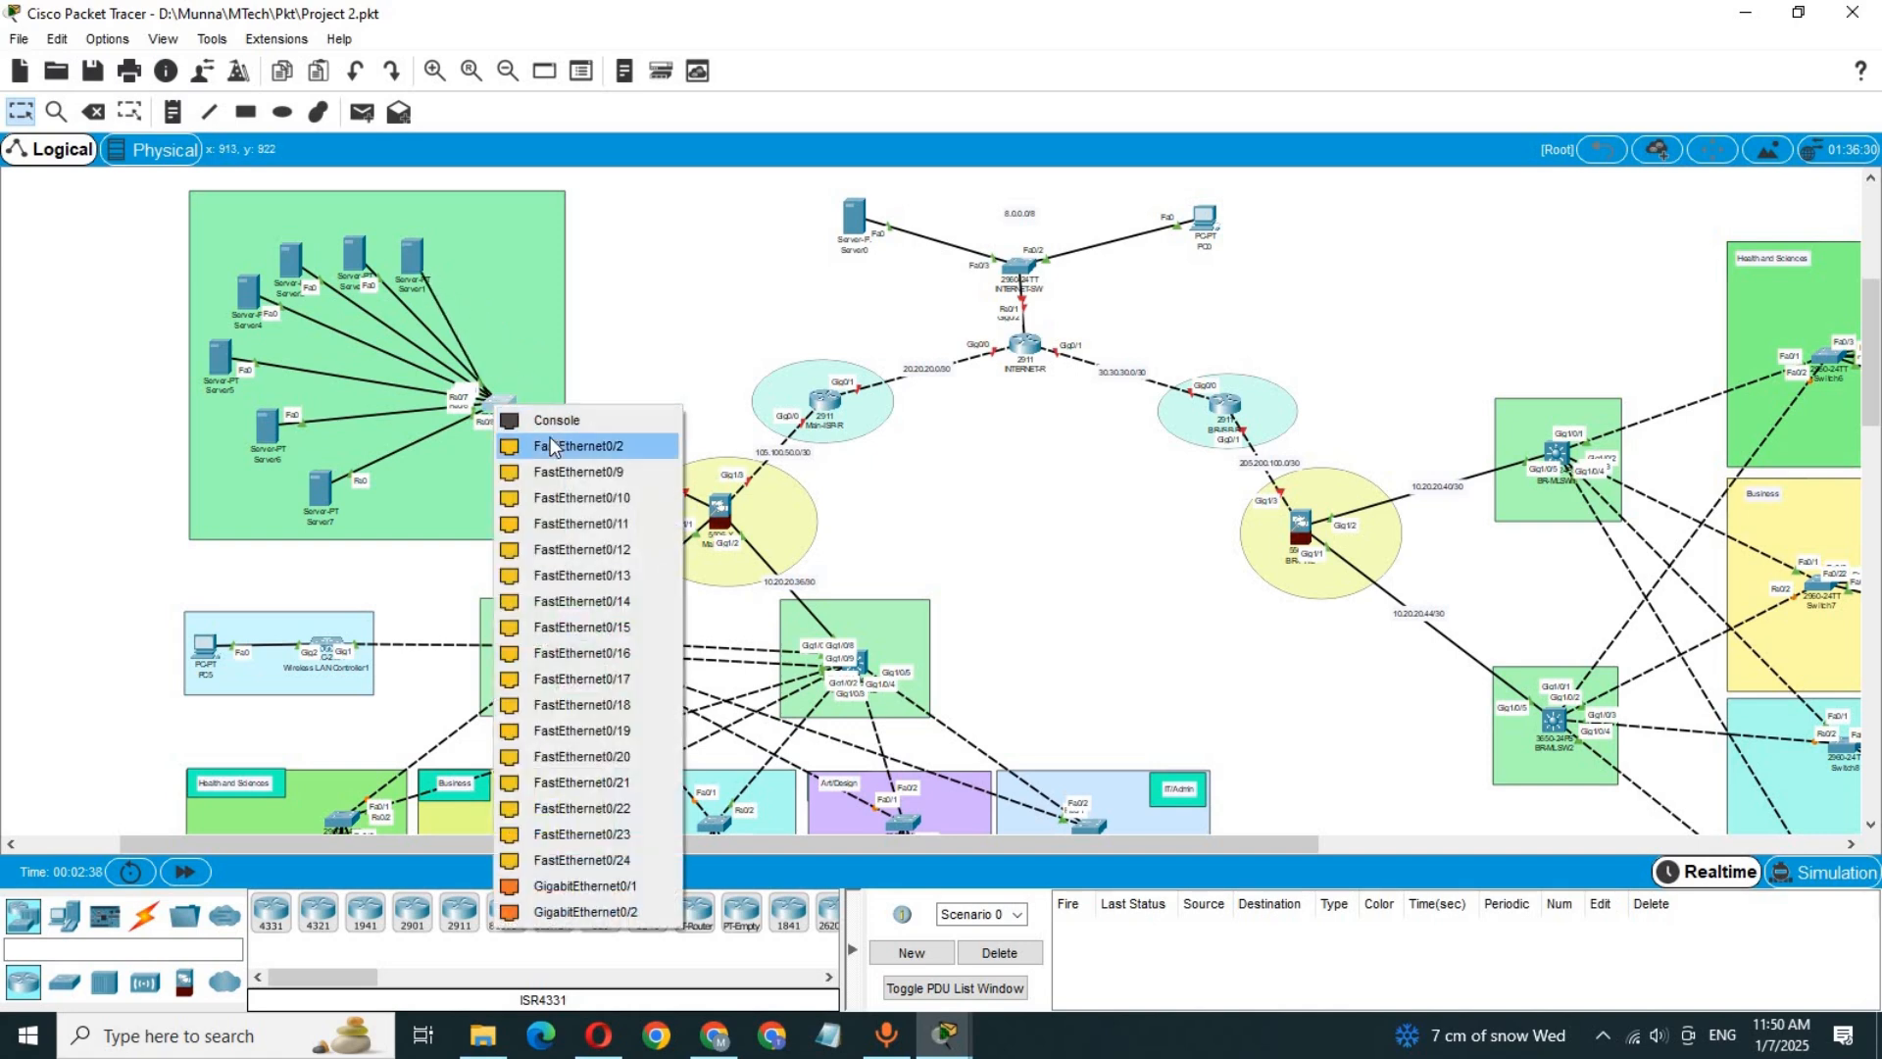
pyautogui.click(550, 438)
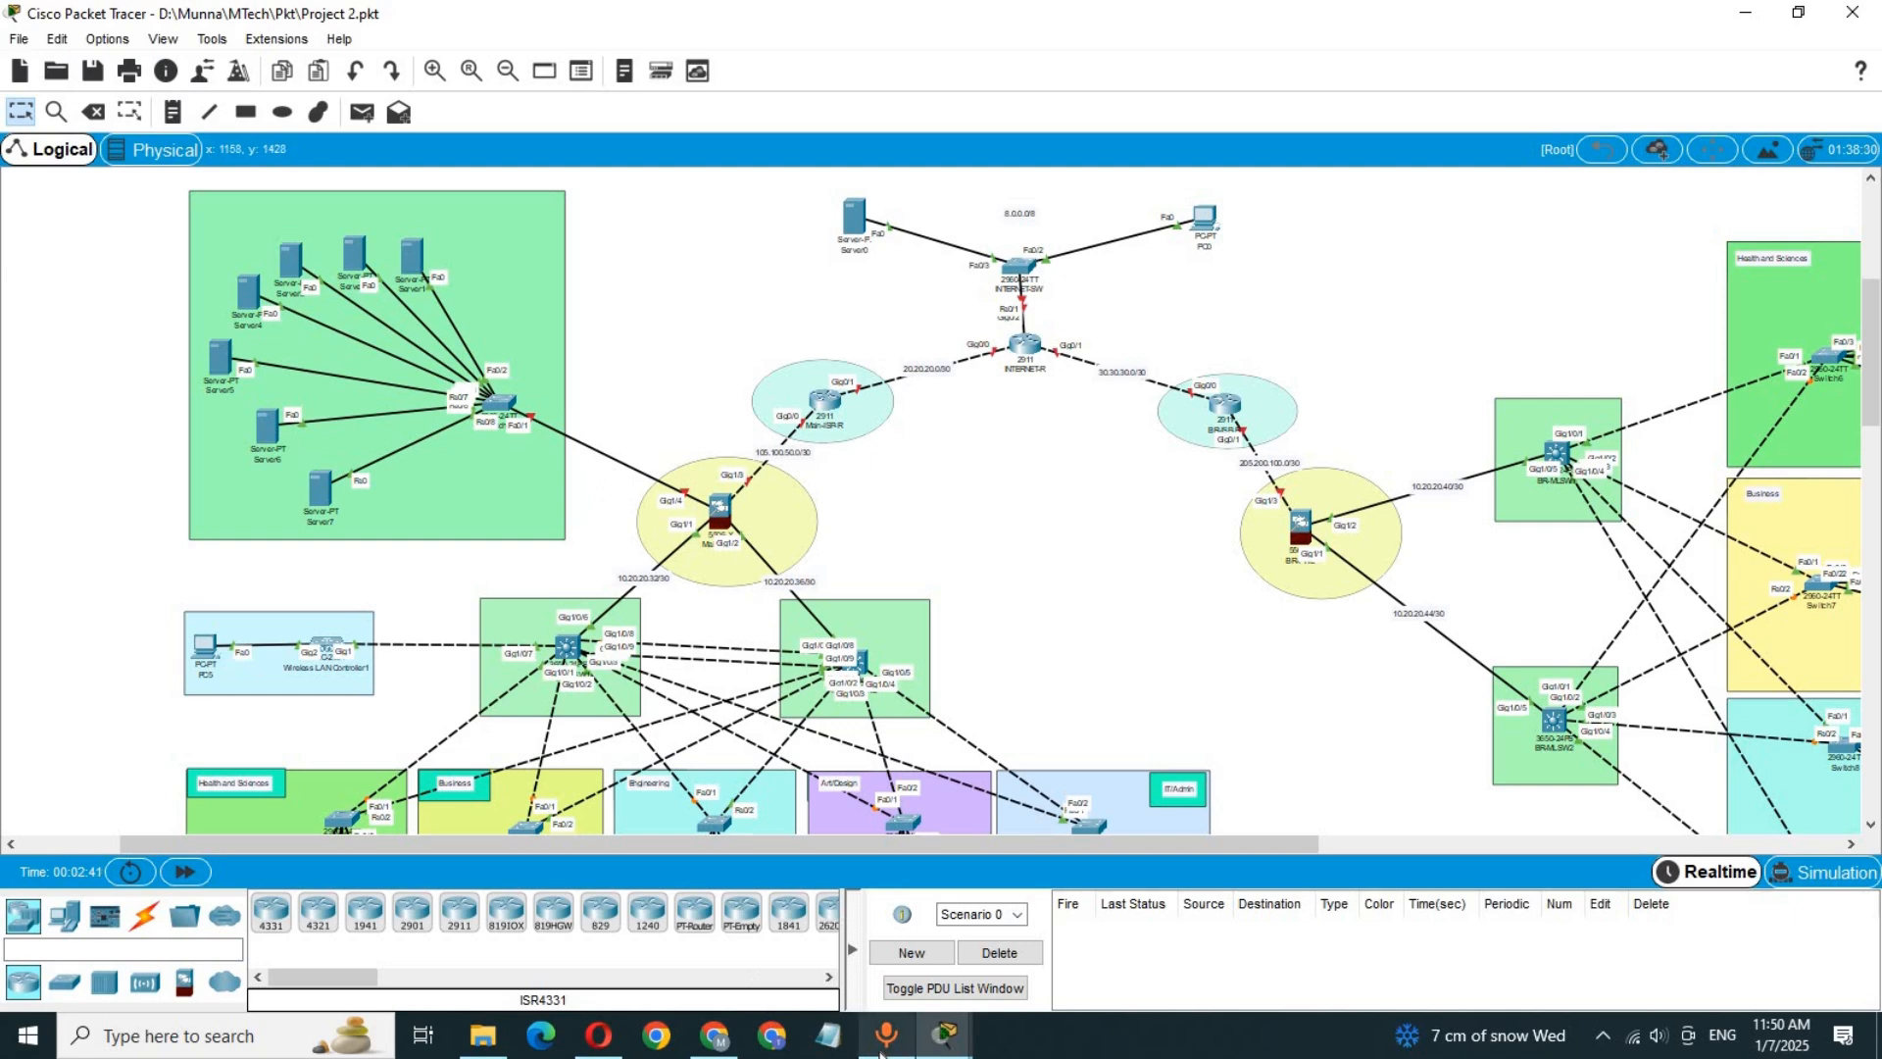
# Step: Switch to Notepad and start a command script with the line int range fa0/2-24
pyautogui.scroll(-5, 924, 632)
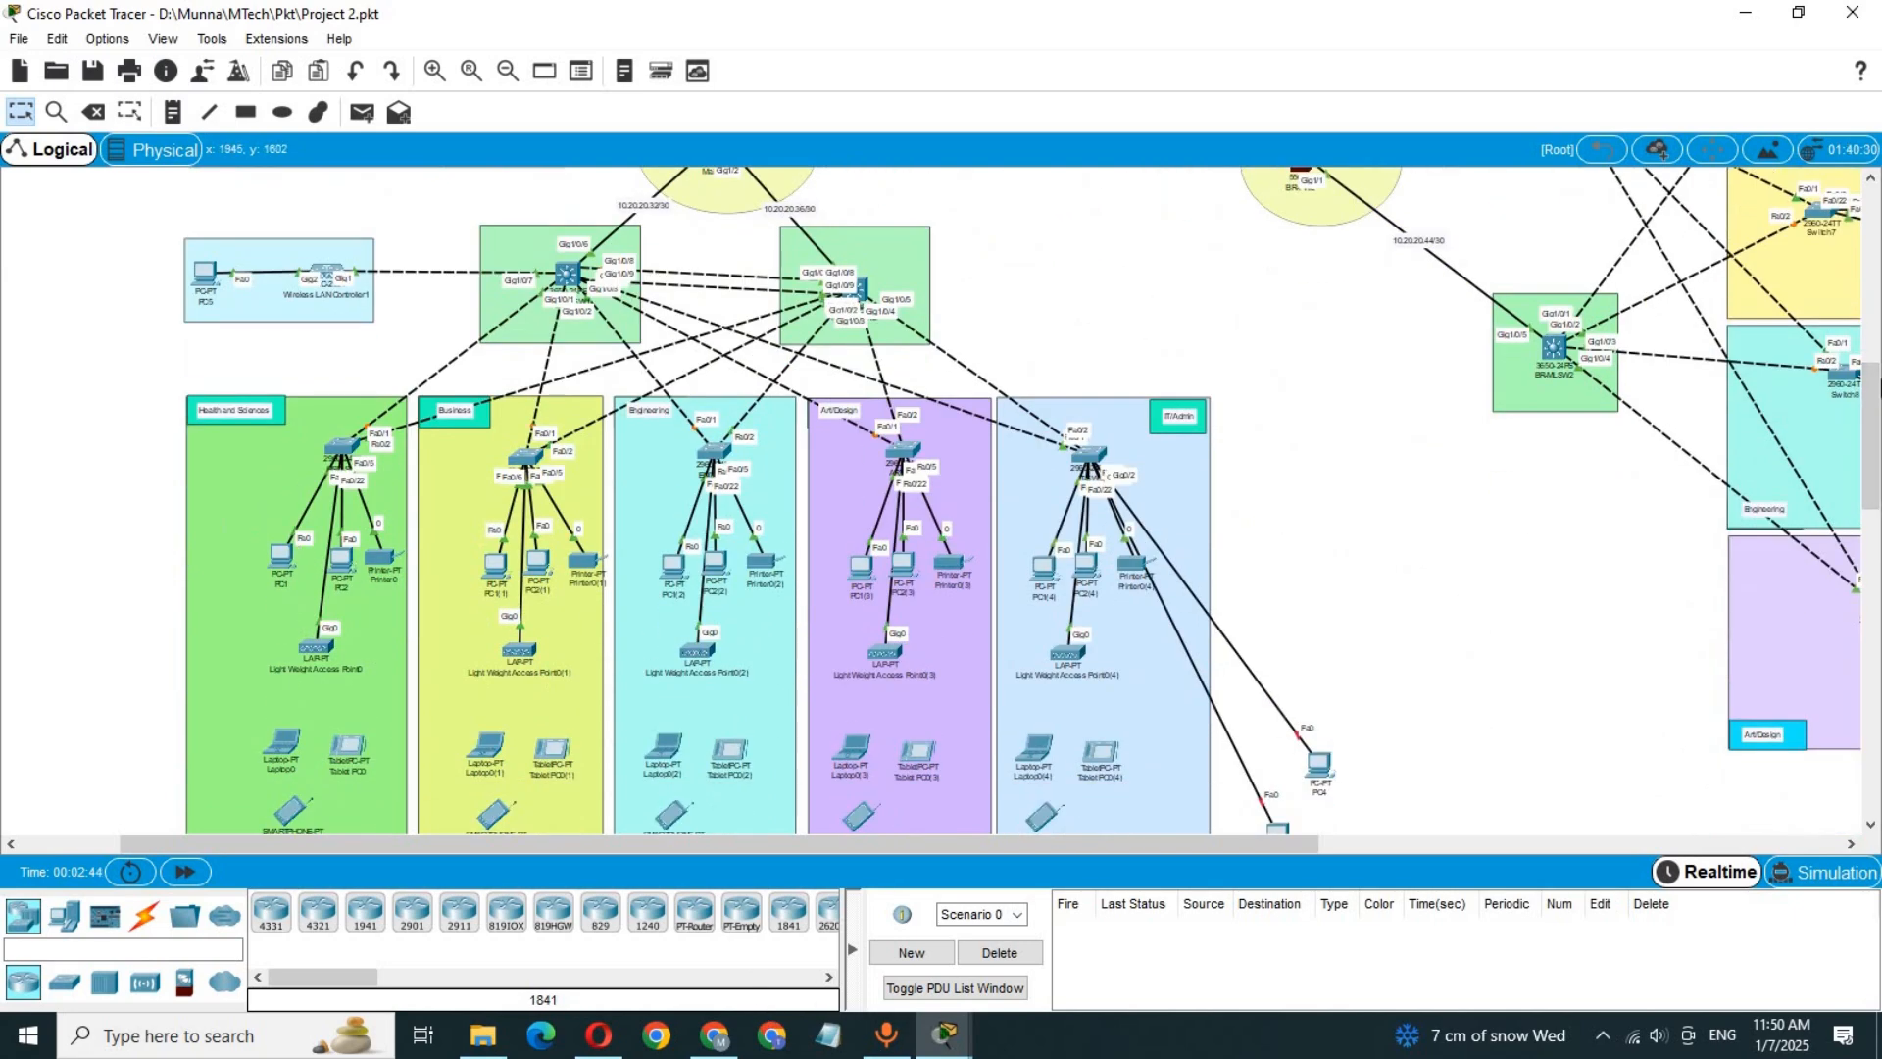
pyautogui.moveTo(922, 849); pyautogui.dragTo(1298, 850)
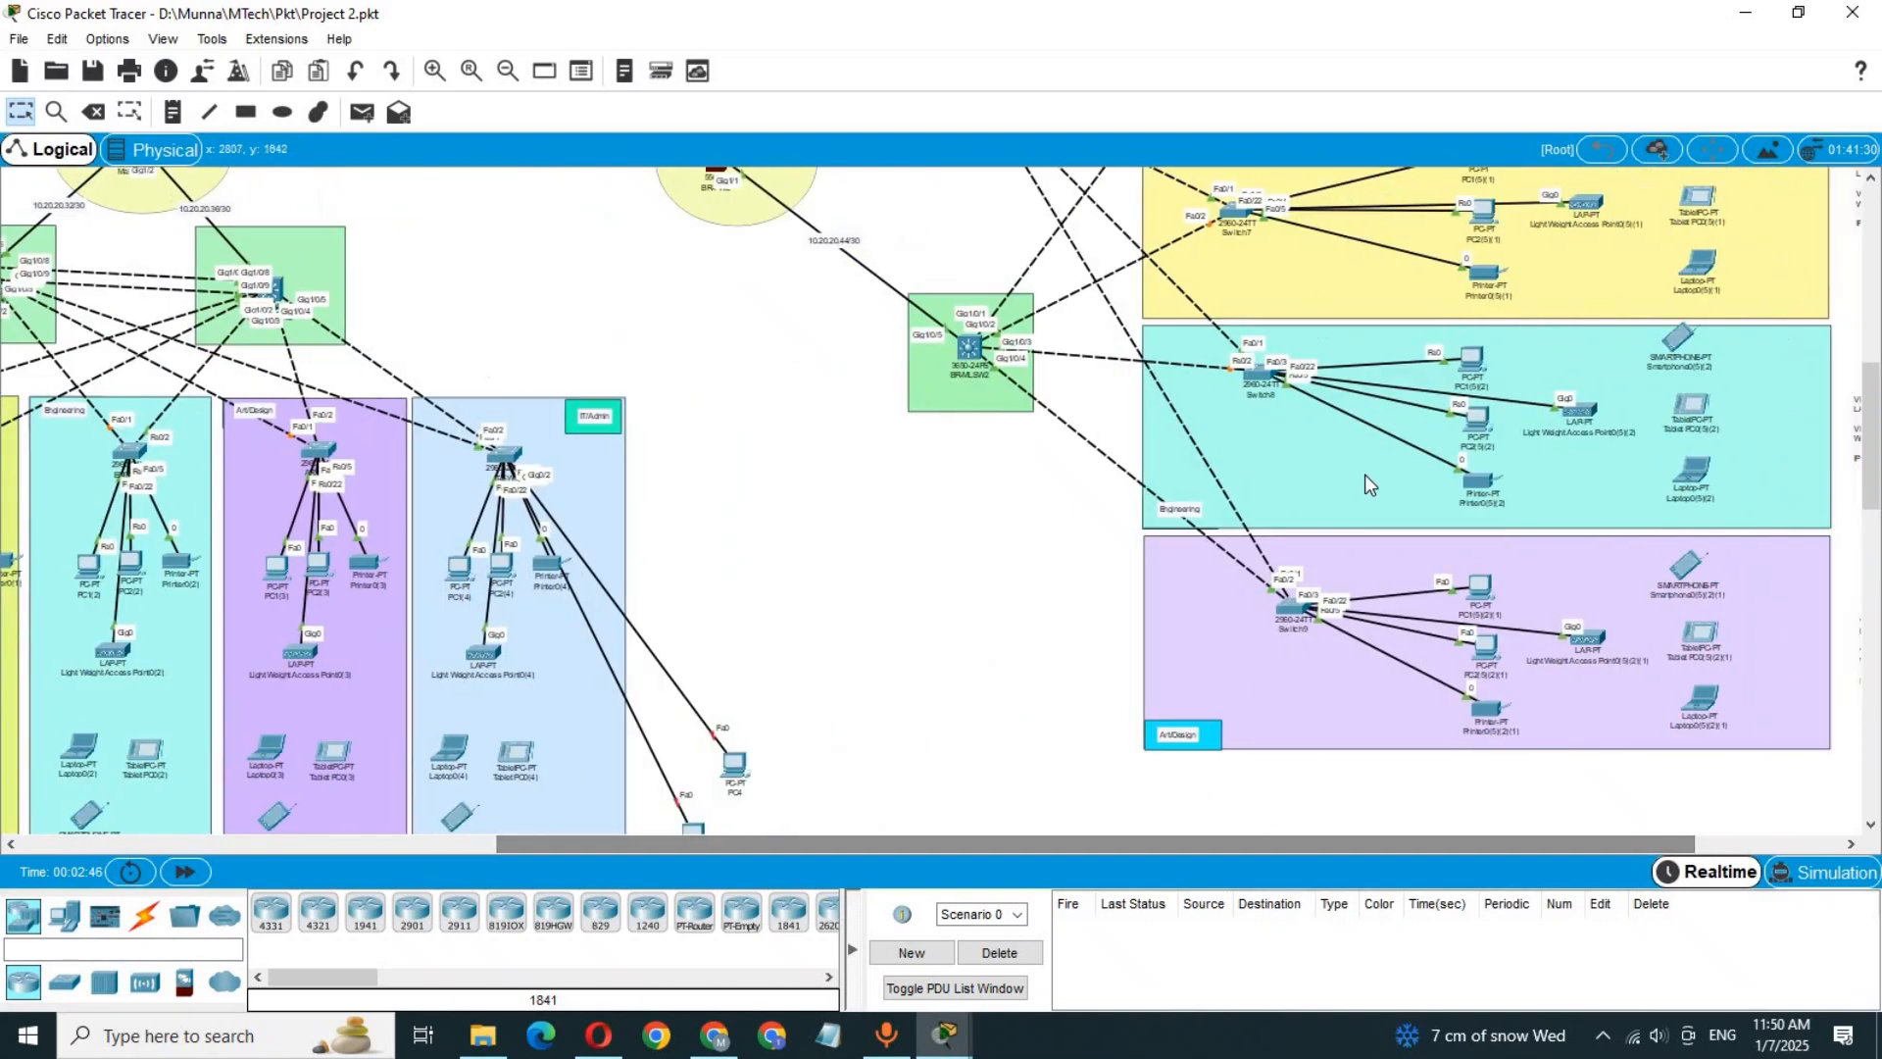
pyautogui.moveTo(1121, 851); pyautogui.dragTo(698, 855)
pyautogui.click(829, 1034)
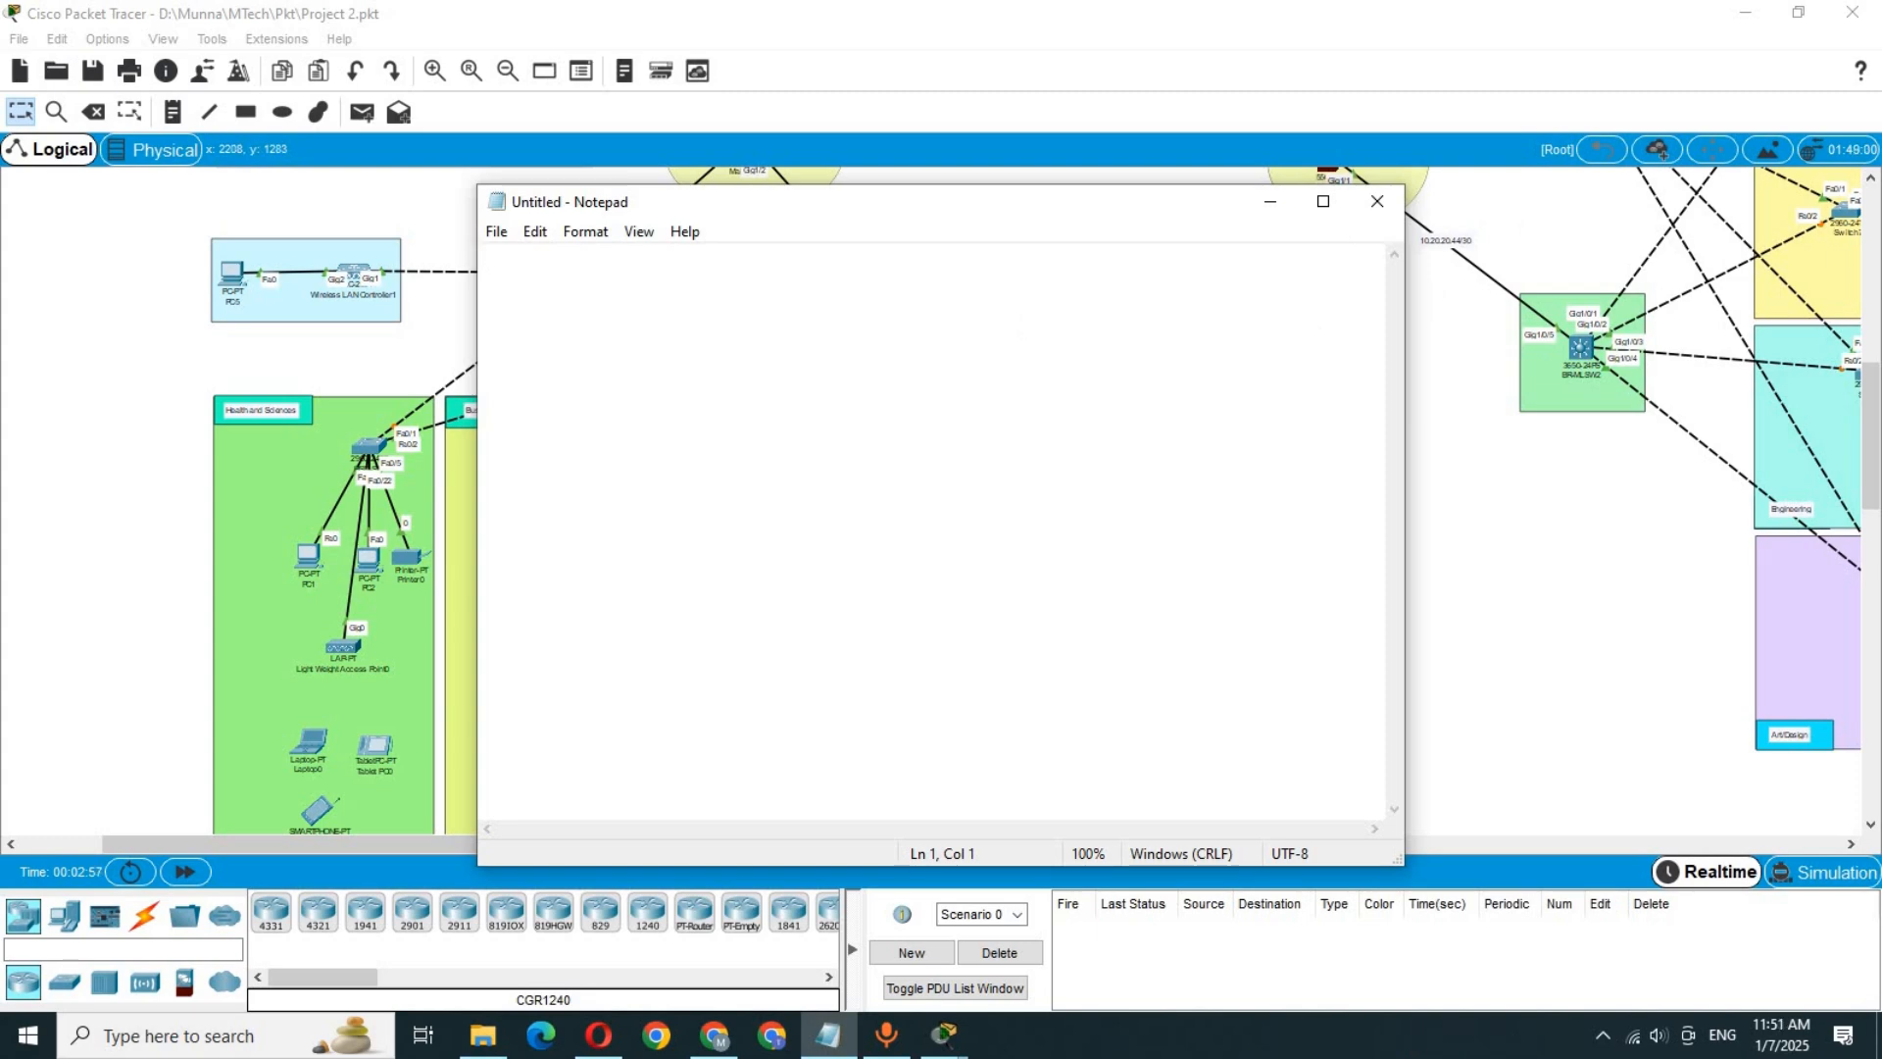
pyautogui.write('int r')
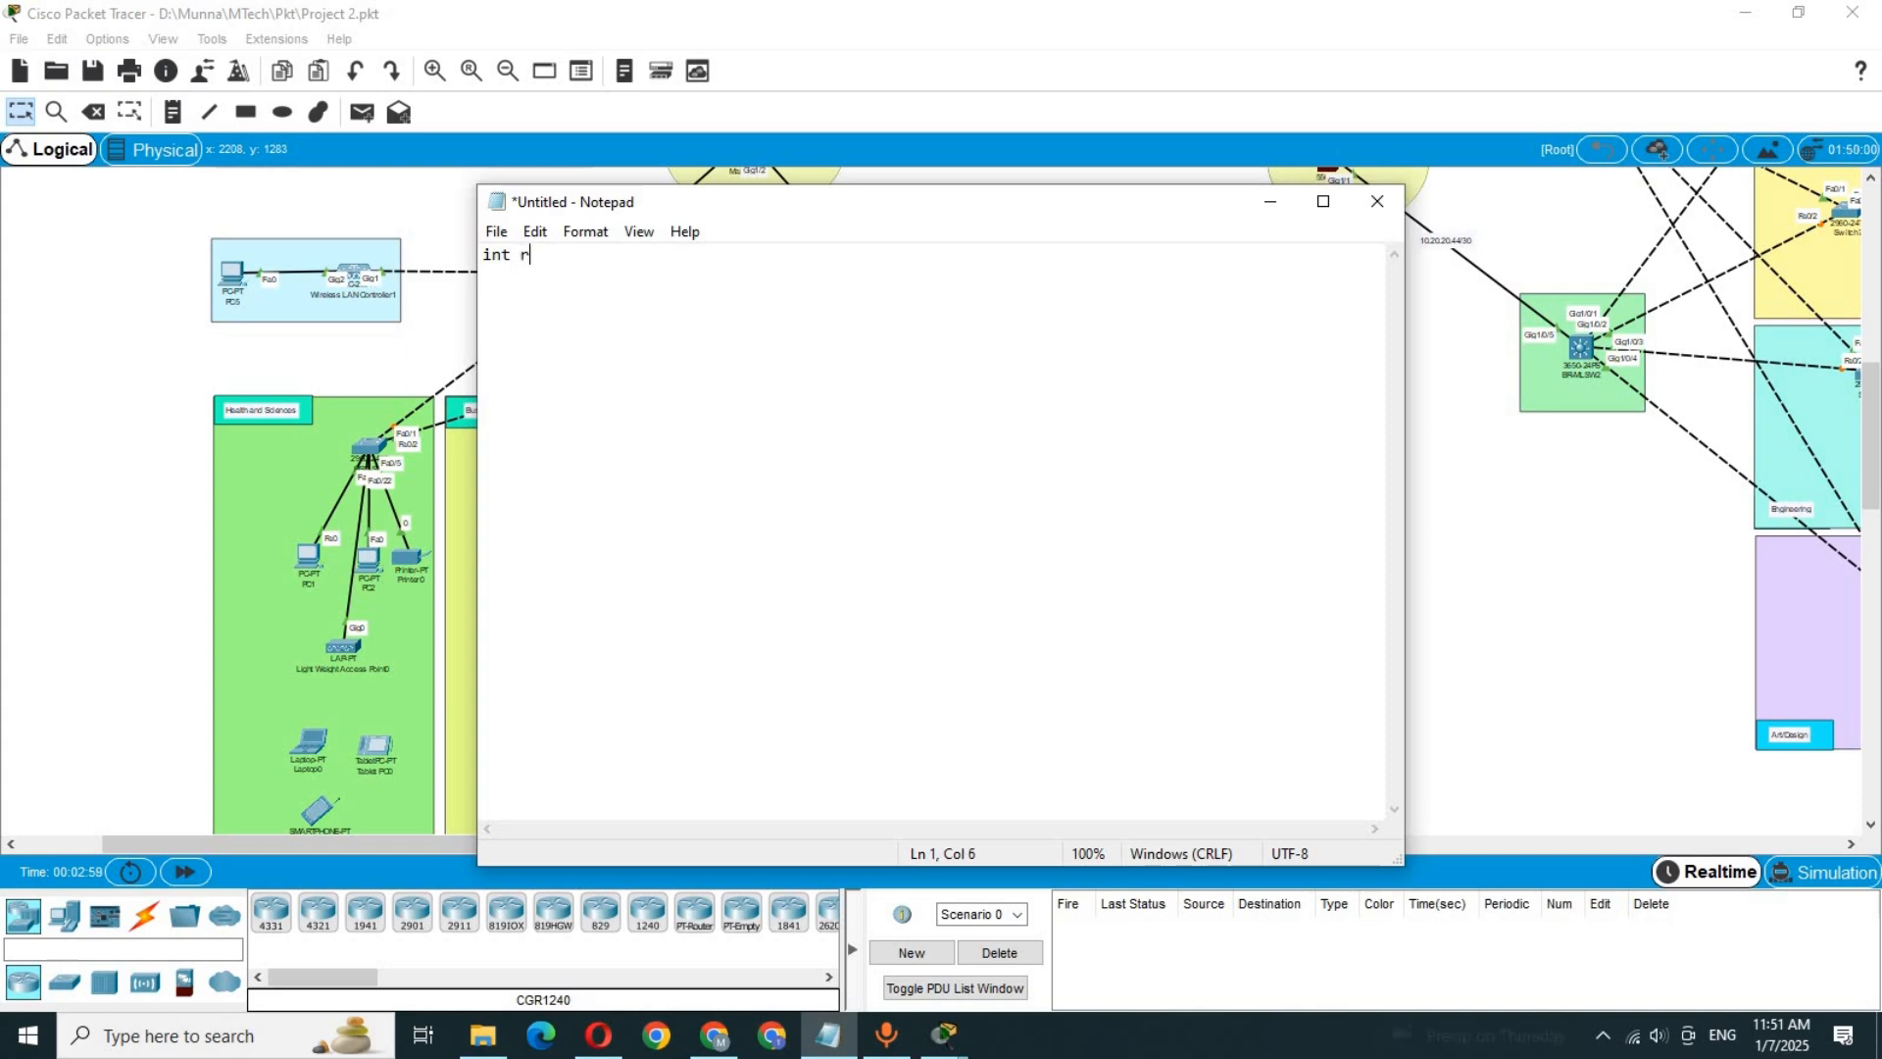
pyautogui.write('ange ')
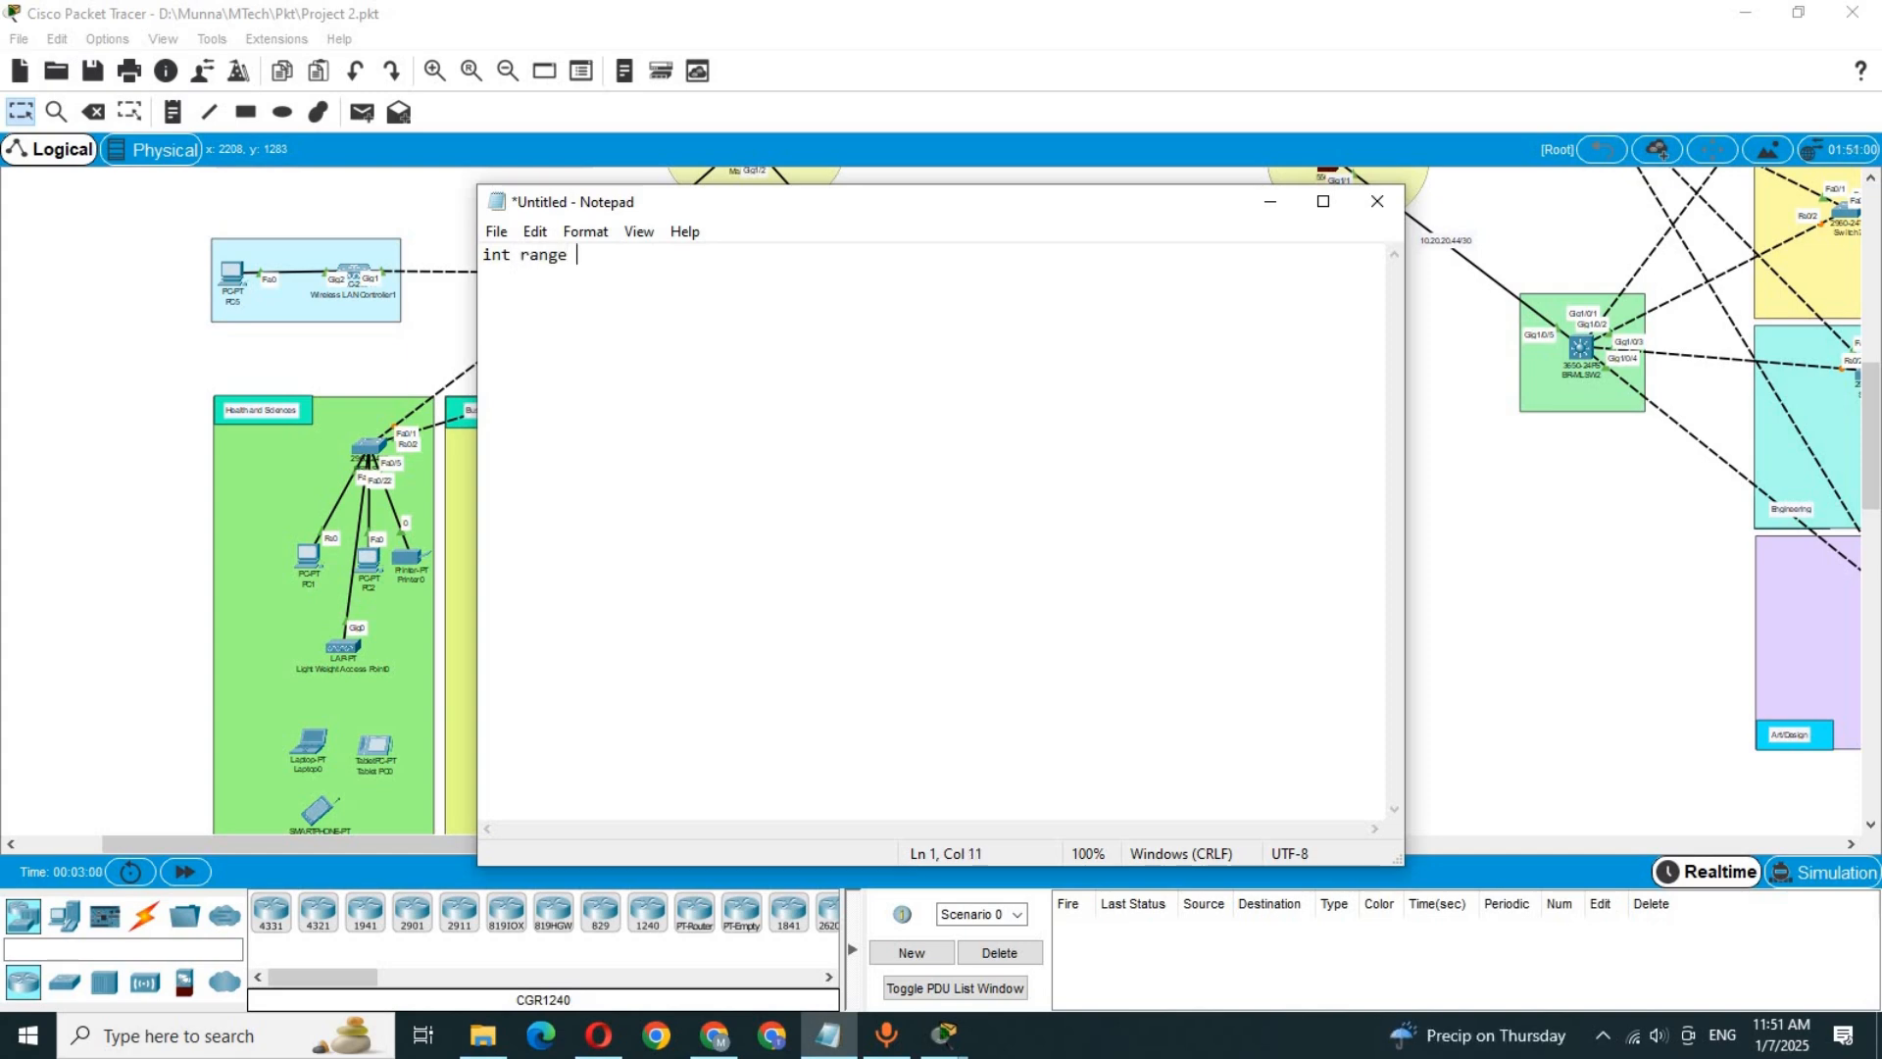
pyautogui.write('fa0/2')
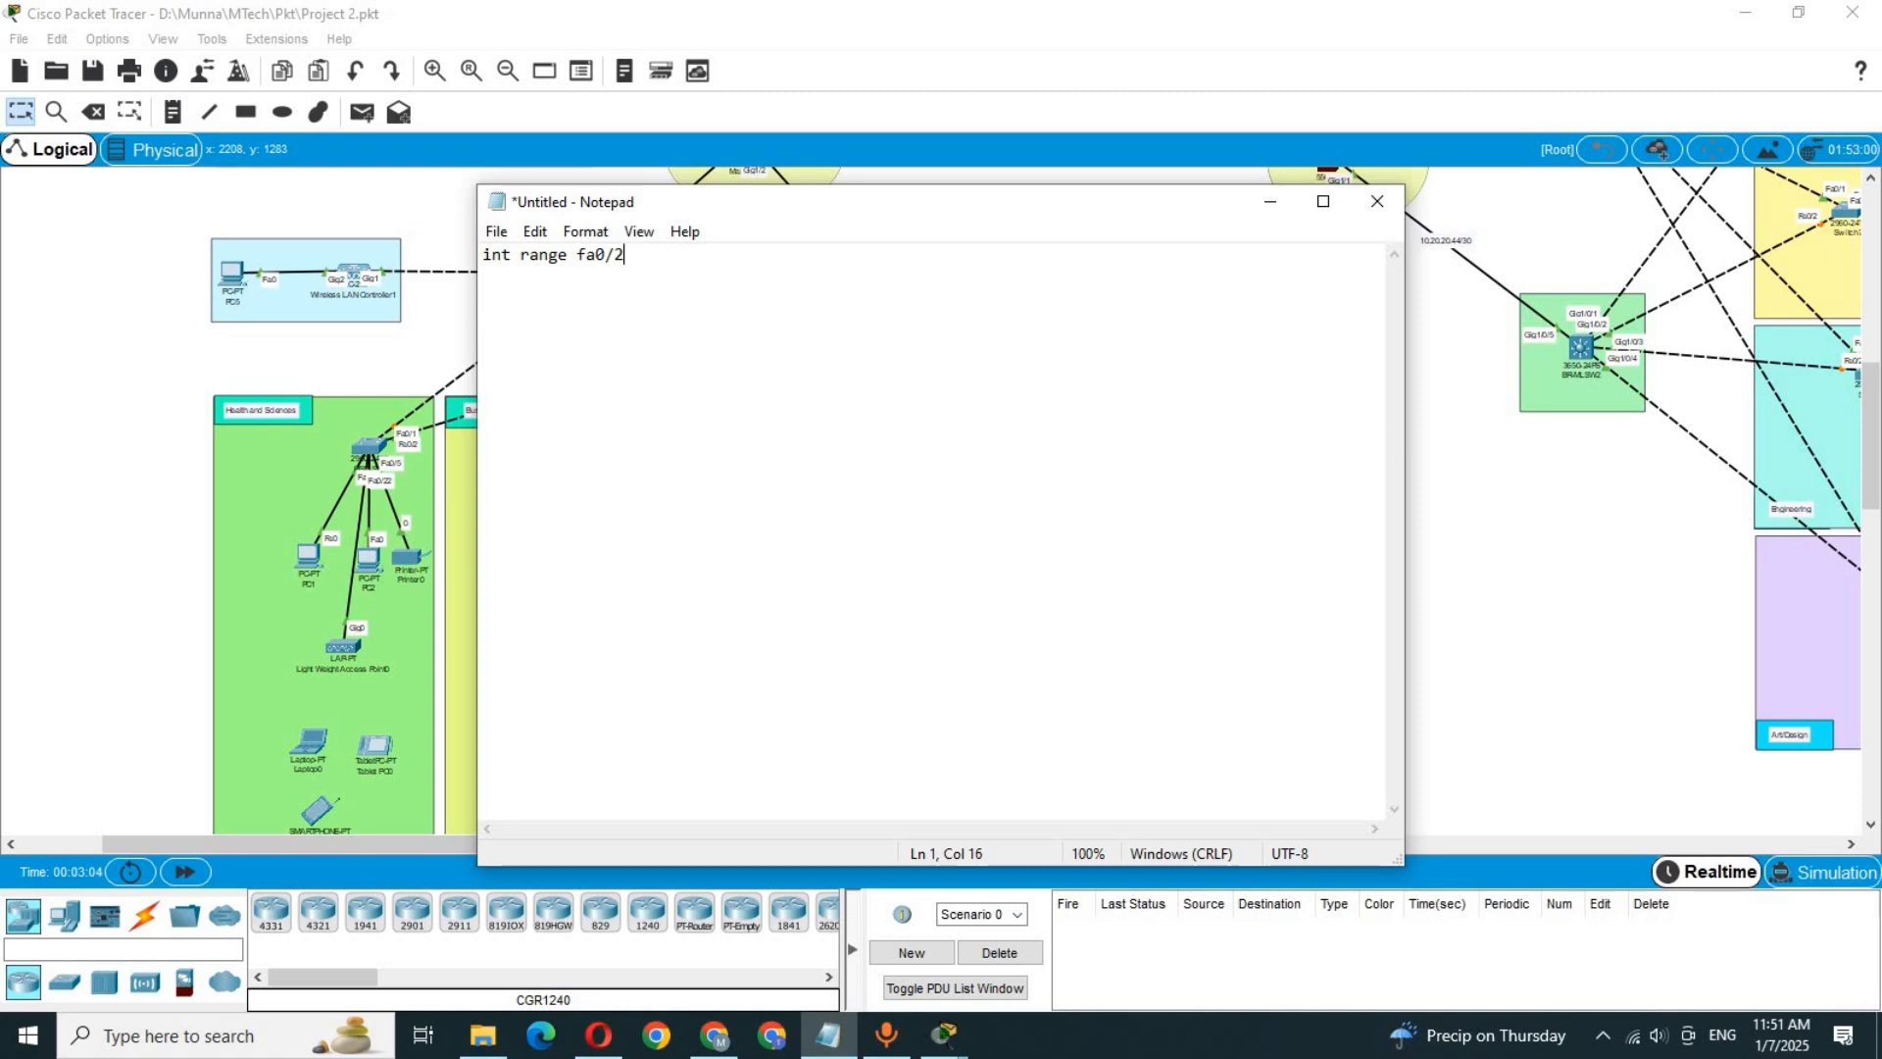
pyautogui.write('-24 ')
# Step: Add the lines spanning-tree portfast and spanning-tree bpduguard enable to the script
pyautogui.write('spanni')
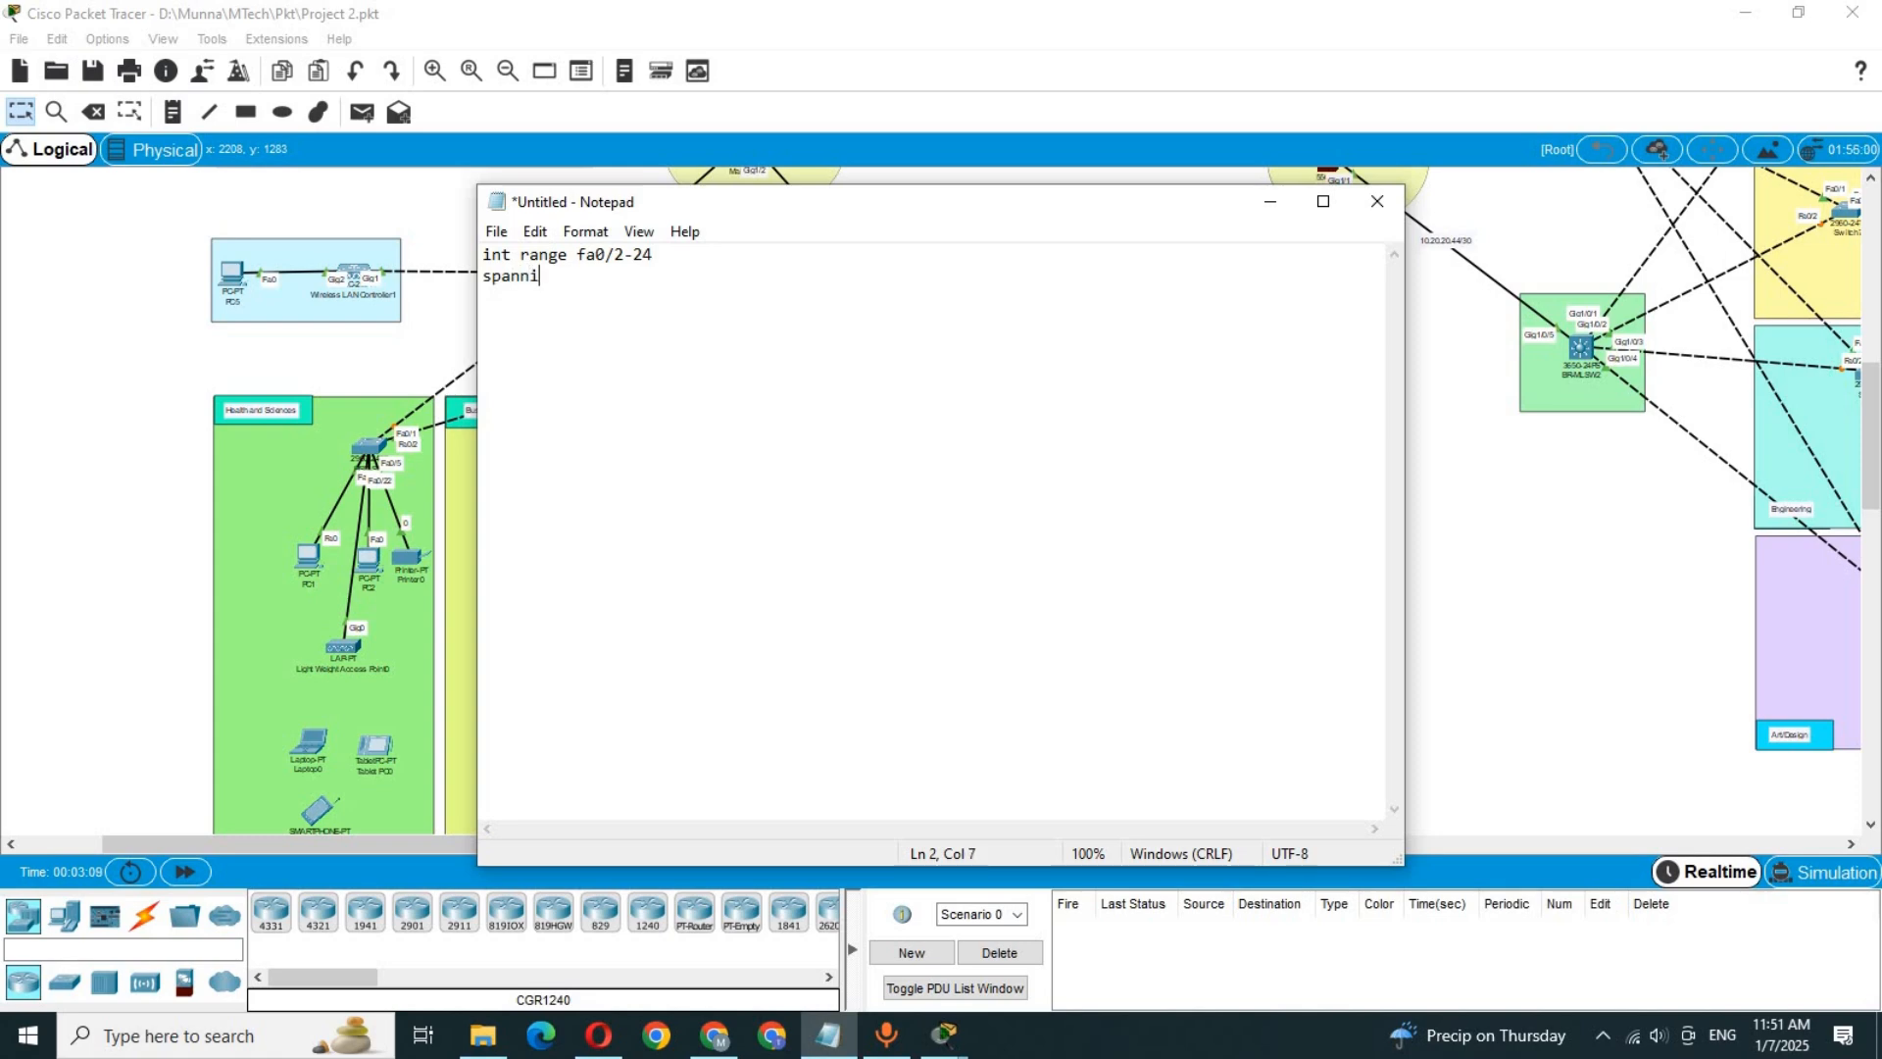
pyautogui.write('ng-tree portfast')
pyautogui.press('Return')
pyautogui.write('spanning')
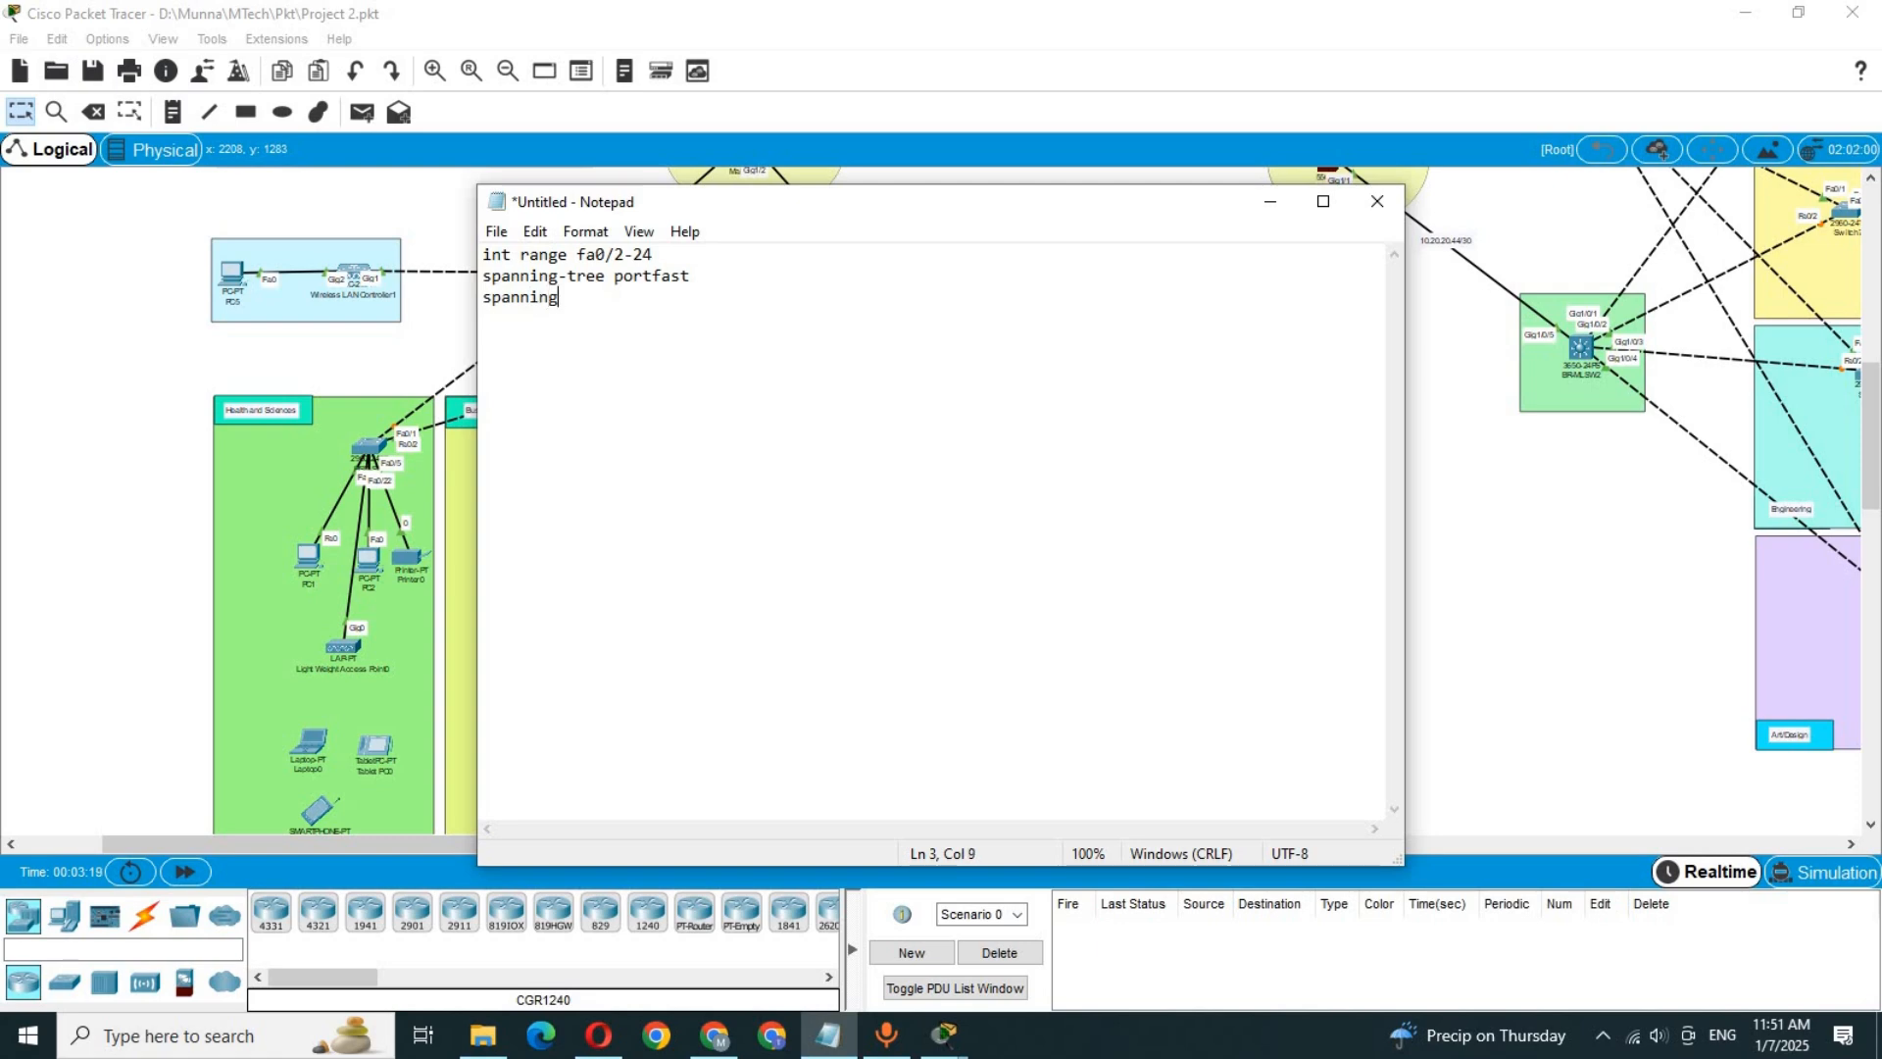
pyautogui.write('-tree bpduguard enab')
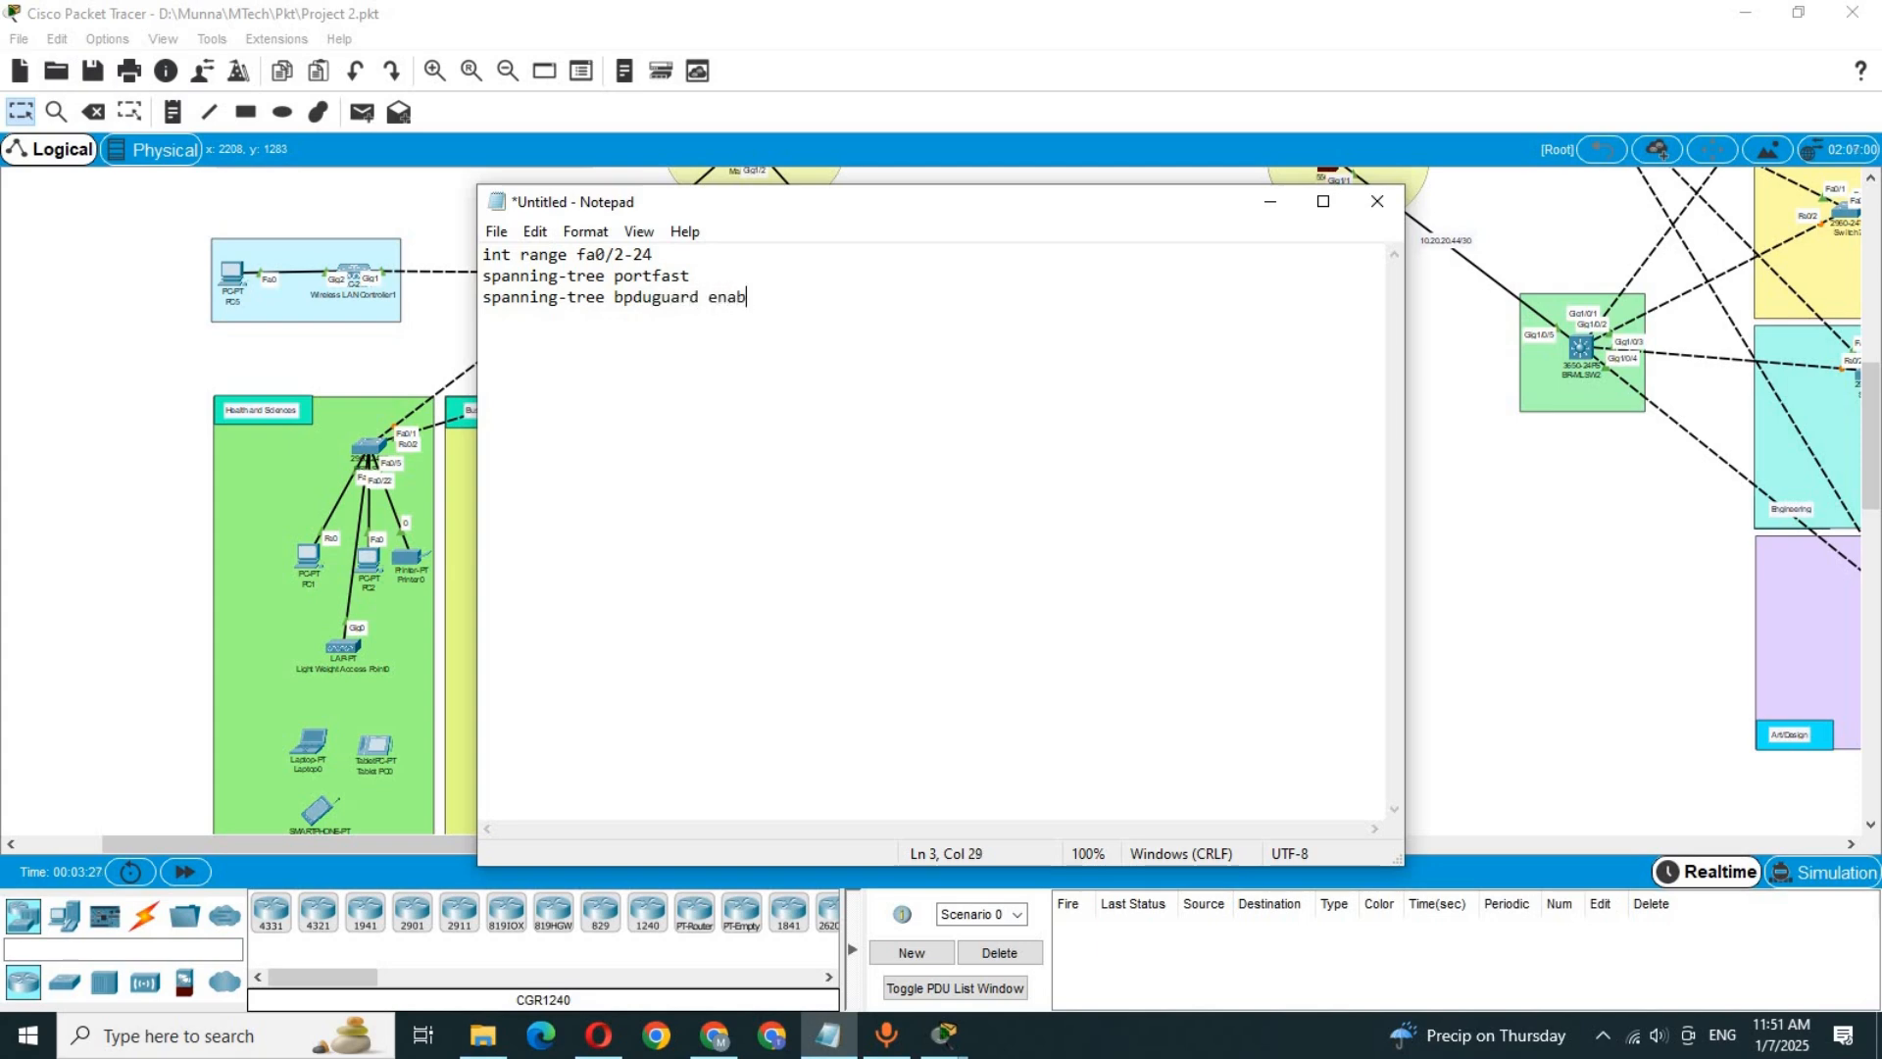
pyautogui.write('le')
pyautogui.press('Return')
# Step: Finish the script with exit and do wr, separated by a blank line and followed by empty lines
pyautogui.write('exit')
pyautogui.press('Return')
pyautogui.press('Return')
pyautogui.write('do wr')
pyautogui.press('Return')
pyautogui.press('Return')
pyautogui.press('Return')
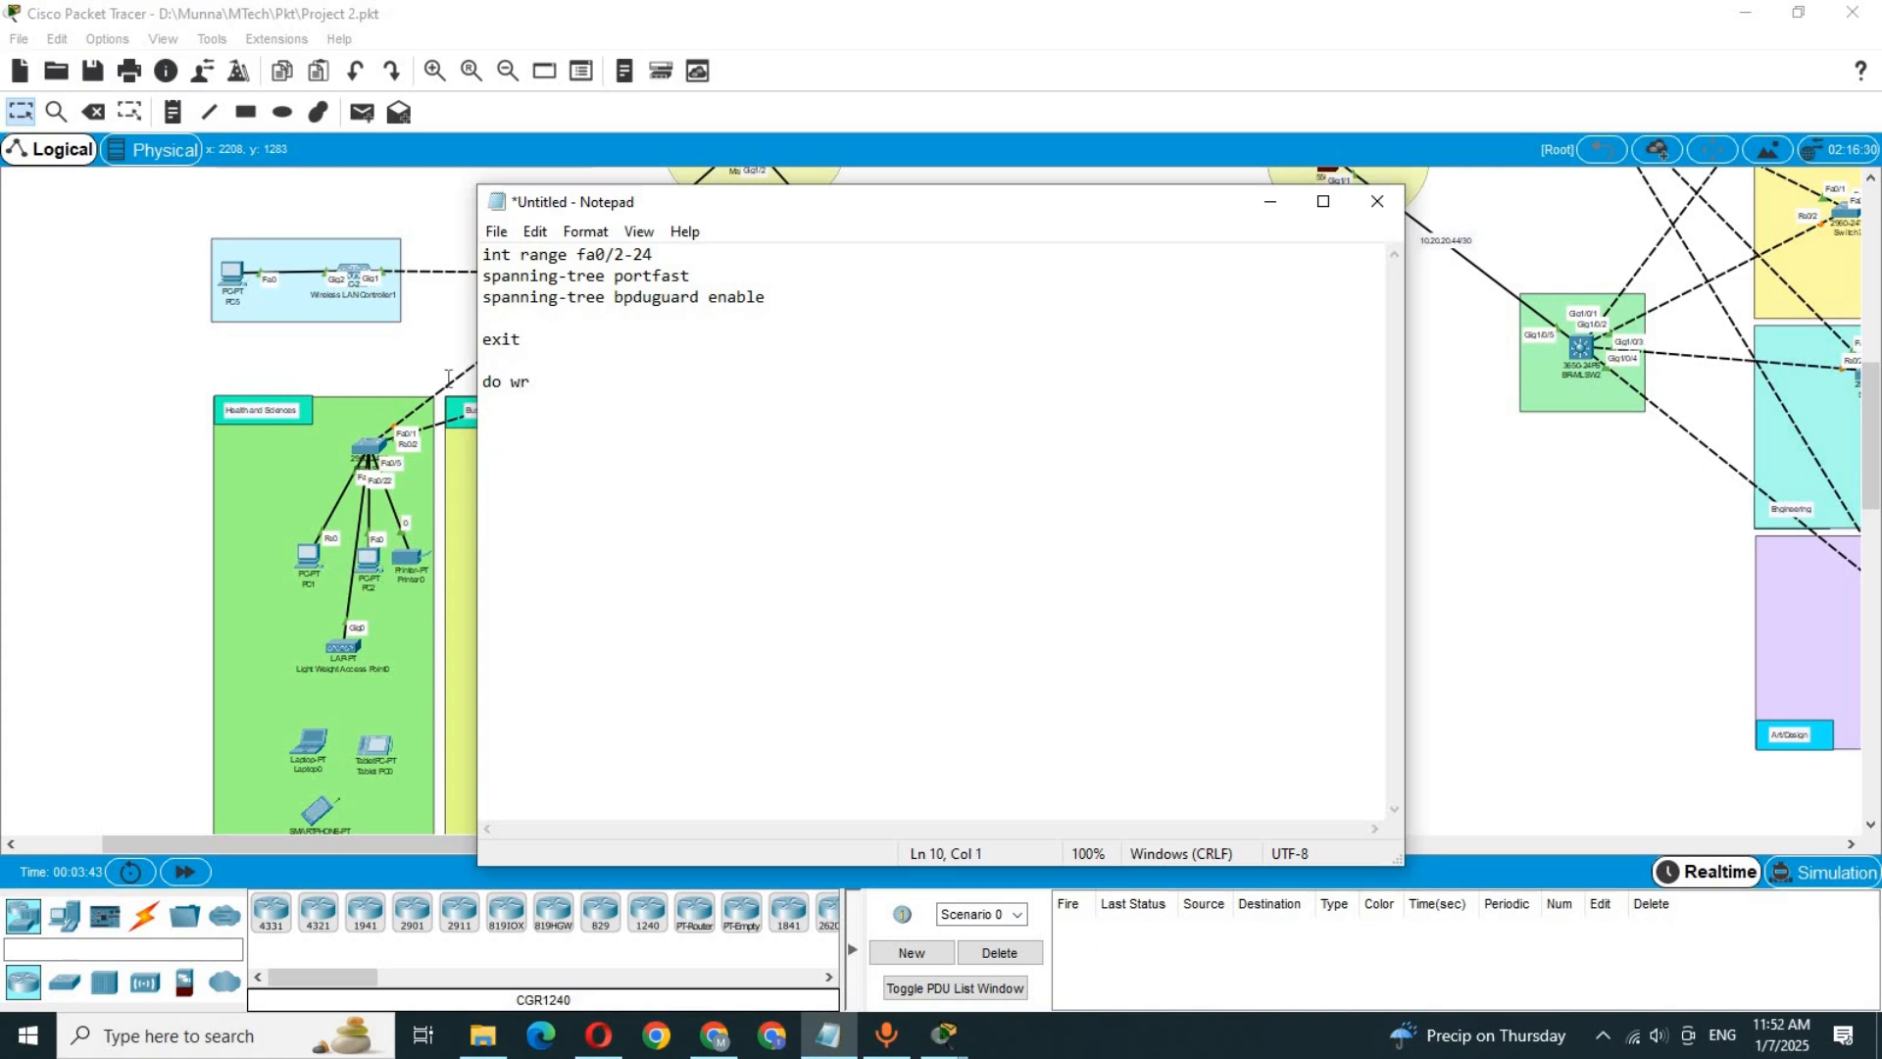
# Step: Copy the whole fa0/2-24 script and return to Packet Tracer
pyautogui.hotkey('shift', 'Up')
pyautogui.hotkey('shift', 'Up')
pyautogui.hotkey('shift', 'Up')
pyautogui.hotkey('shift', 'Up')
pyautogui.hotkey('shift', 'Up')
pyautogui.hotkey('shift', 'Up')
pyautogui.hotkey('shift', 'Up')
pyautogui.hotkey('shift', 'Up')
pyautogui.hotkey('shift', 'Up')
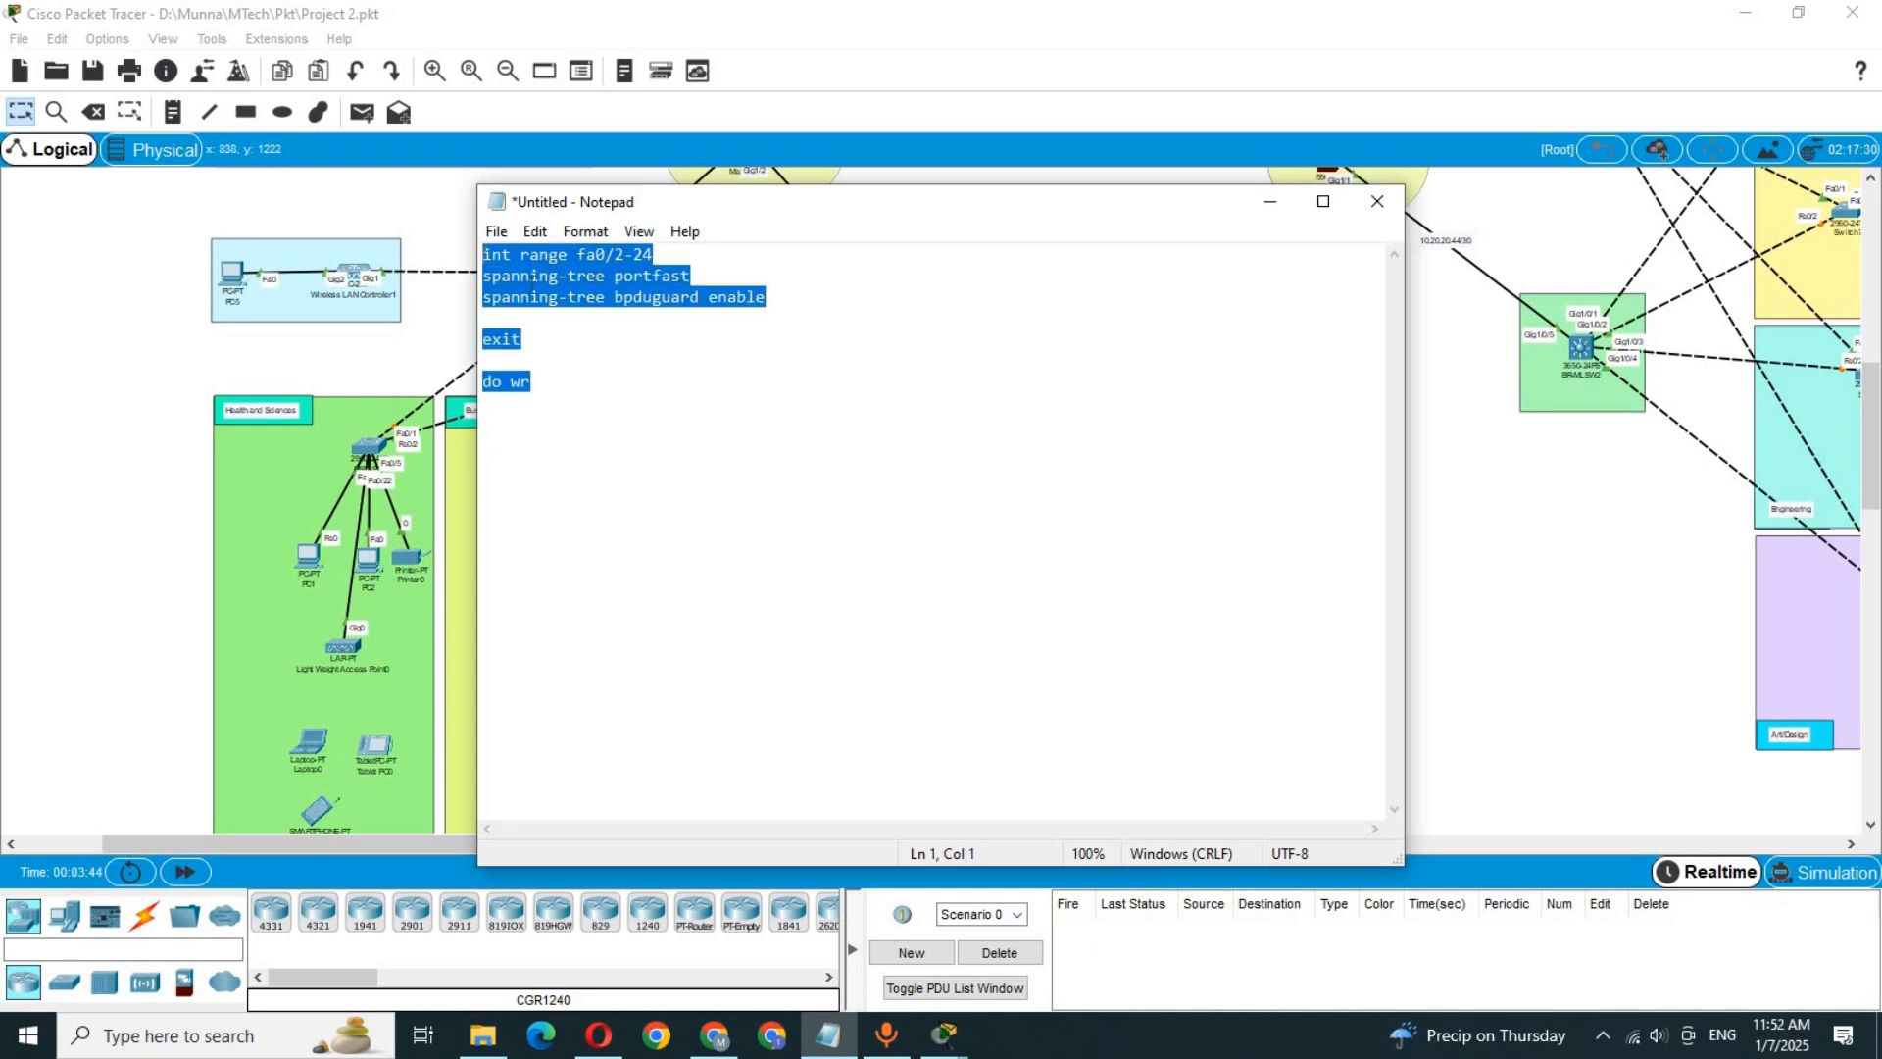
pyautogui.click(115, 465)
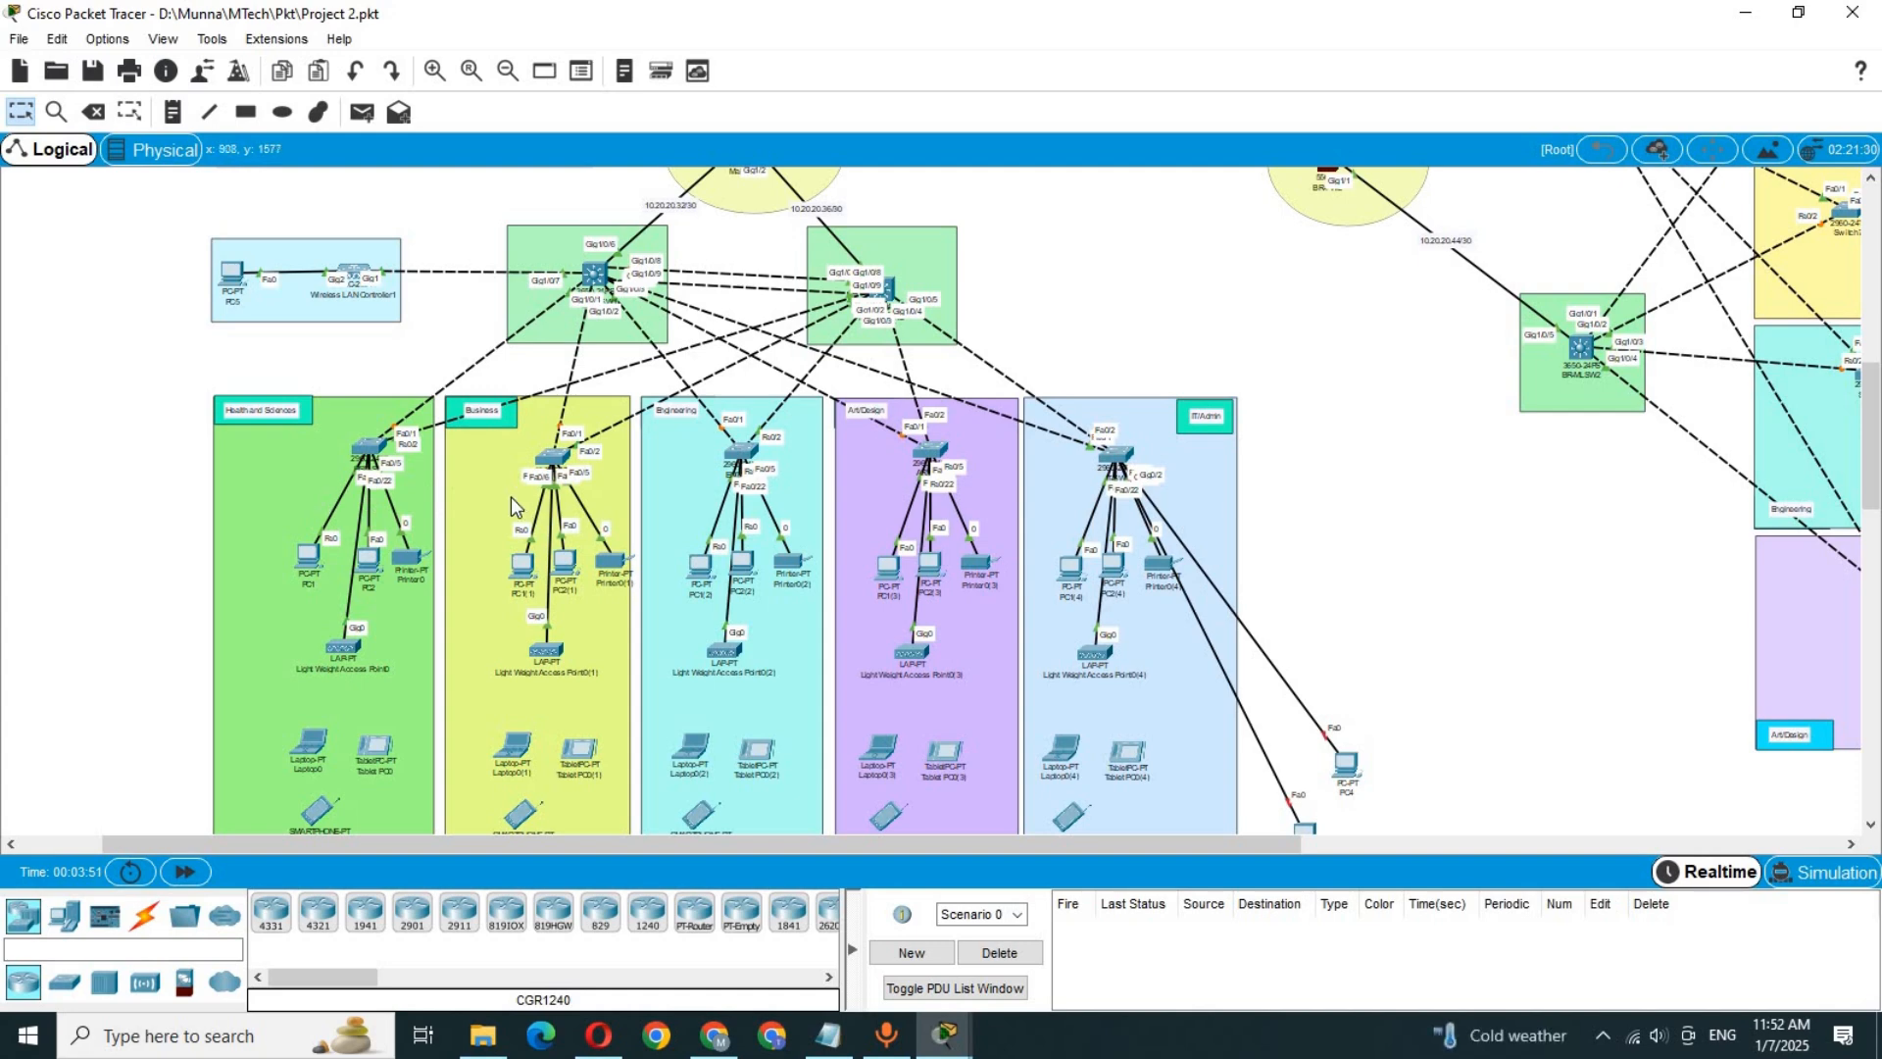
# Step: Change the script's interface range to fa0/3-24 in Notepad, copy the whole script and return to Packet Tracer
pyautogui.click(852, 1047)
pyautogui.click(723, 338)
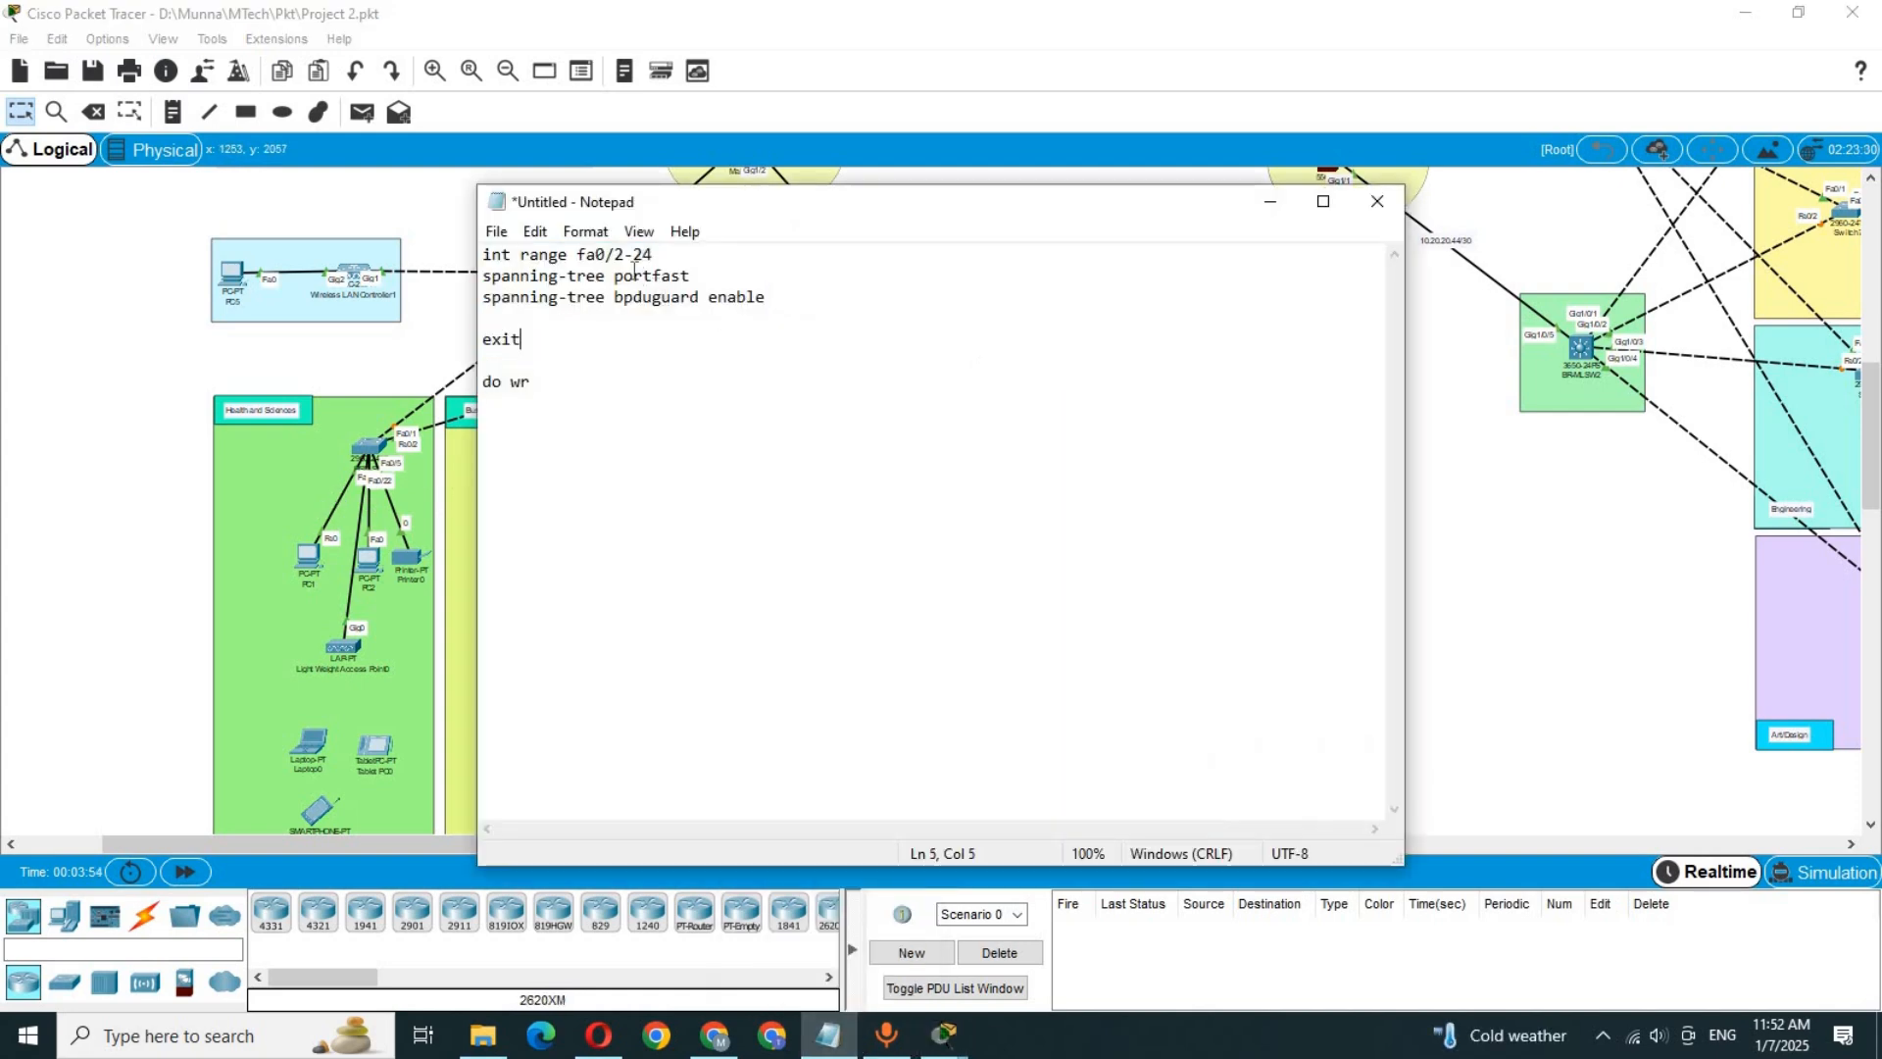
pyautogui.moveTo(627, 259); pyautogui.dragTo(619, 263)
pyautogui.write('3')
pyautogui.moveTo(502, 447); pyautogui.dragTo(415, 224)
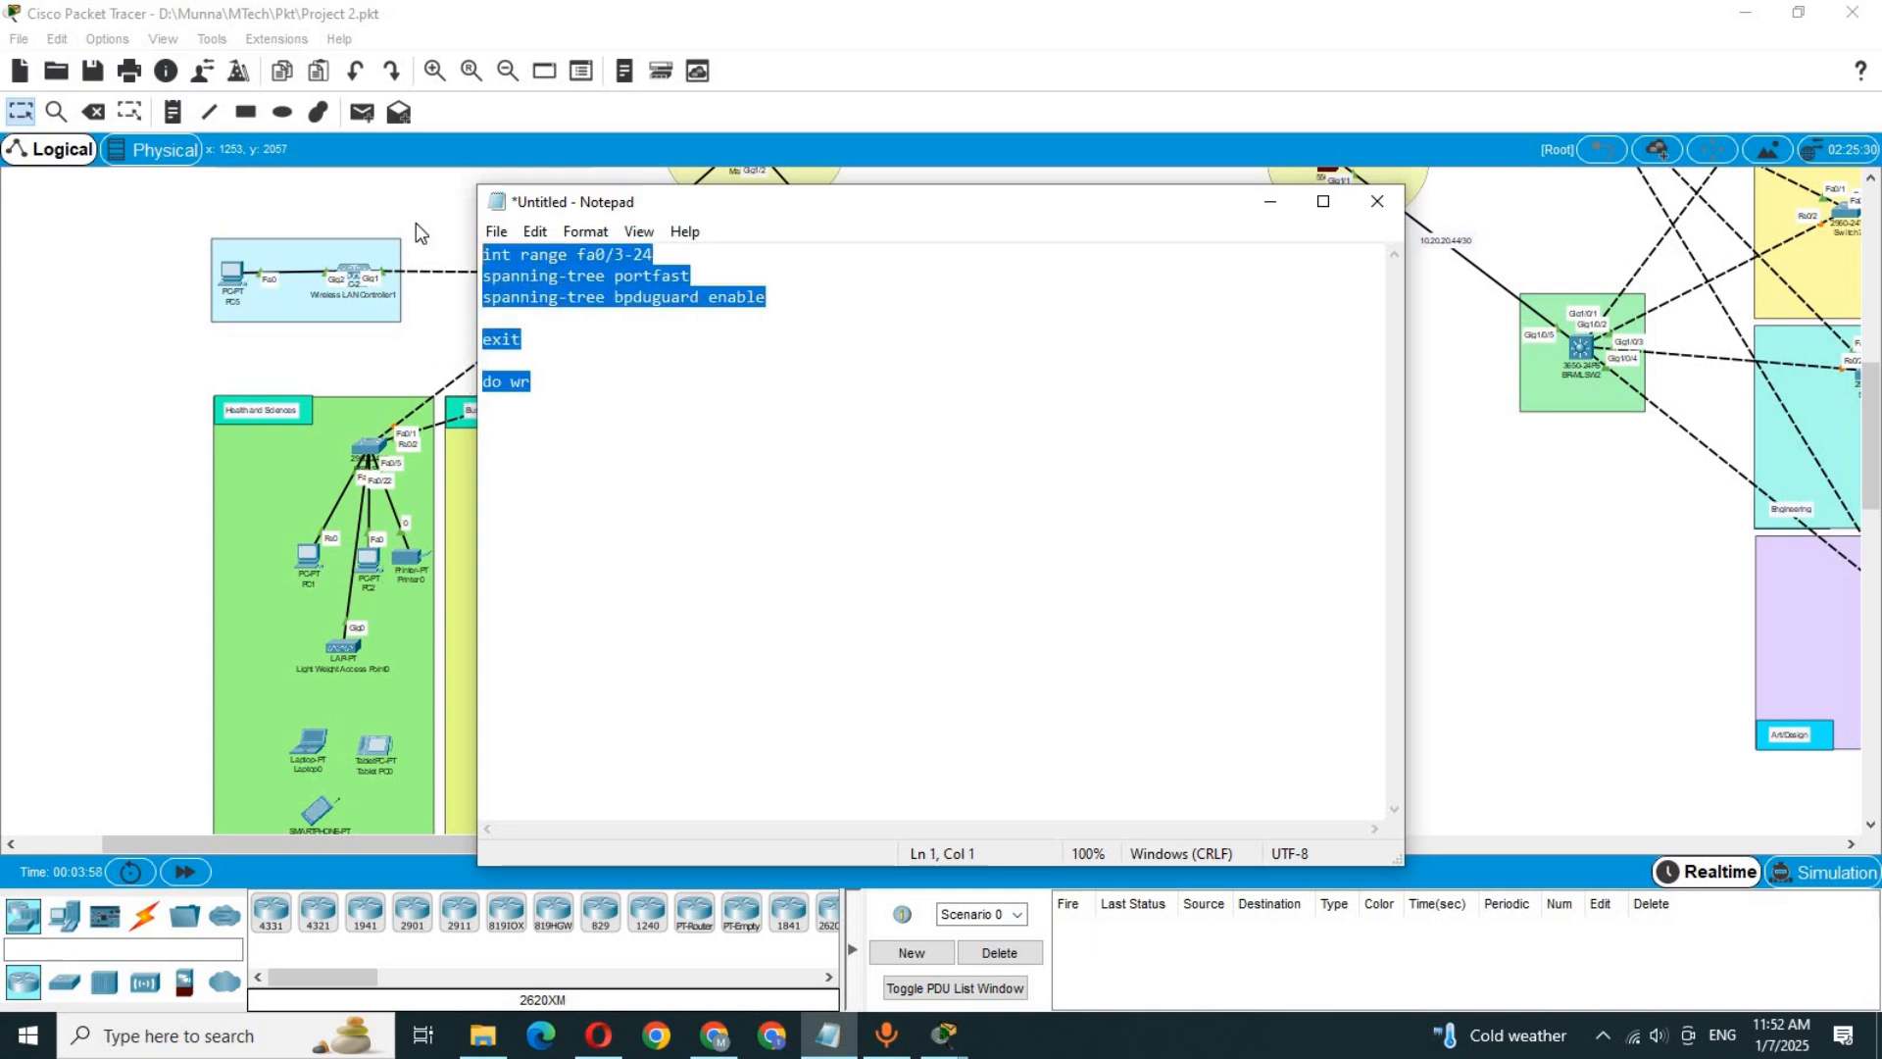
pyautogui.click(138, 533)
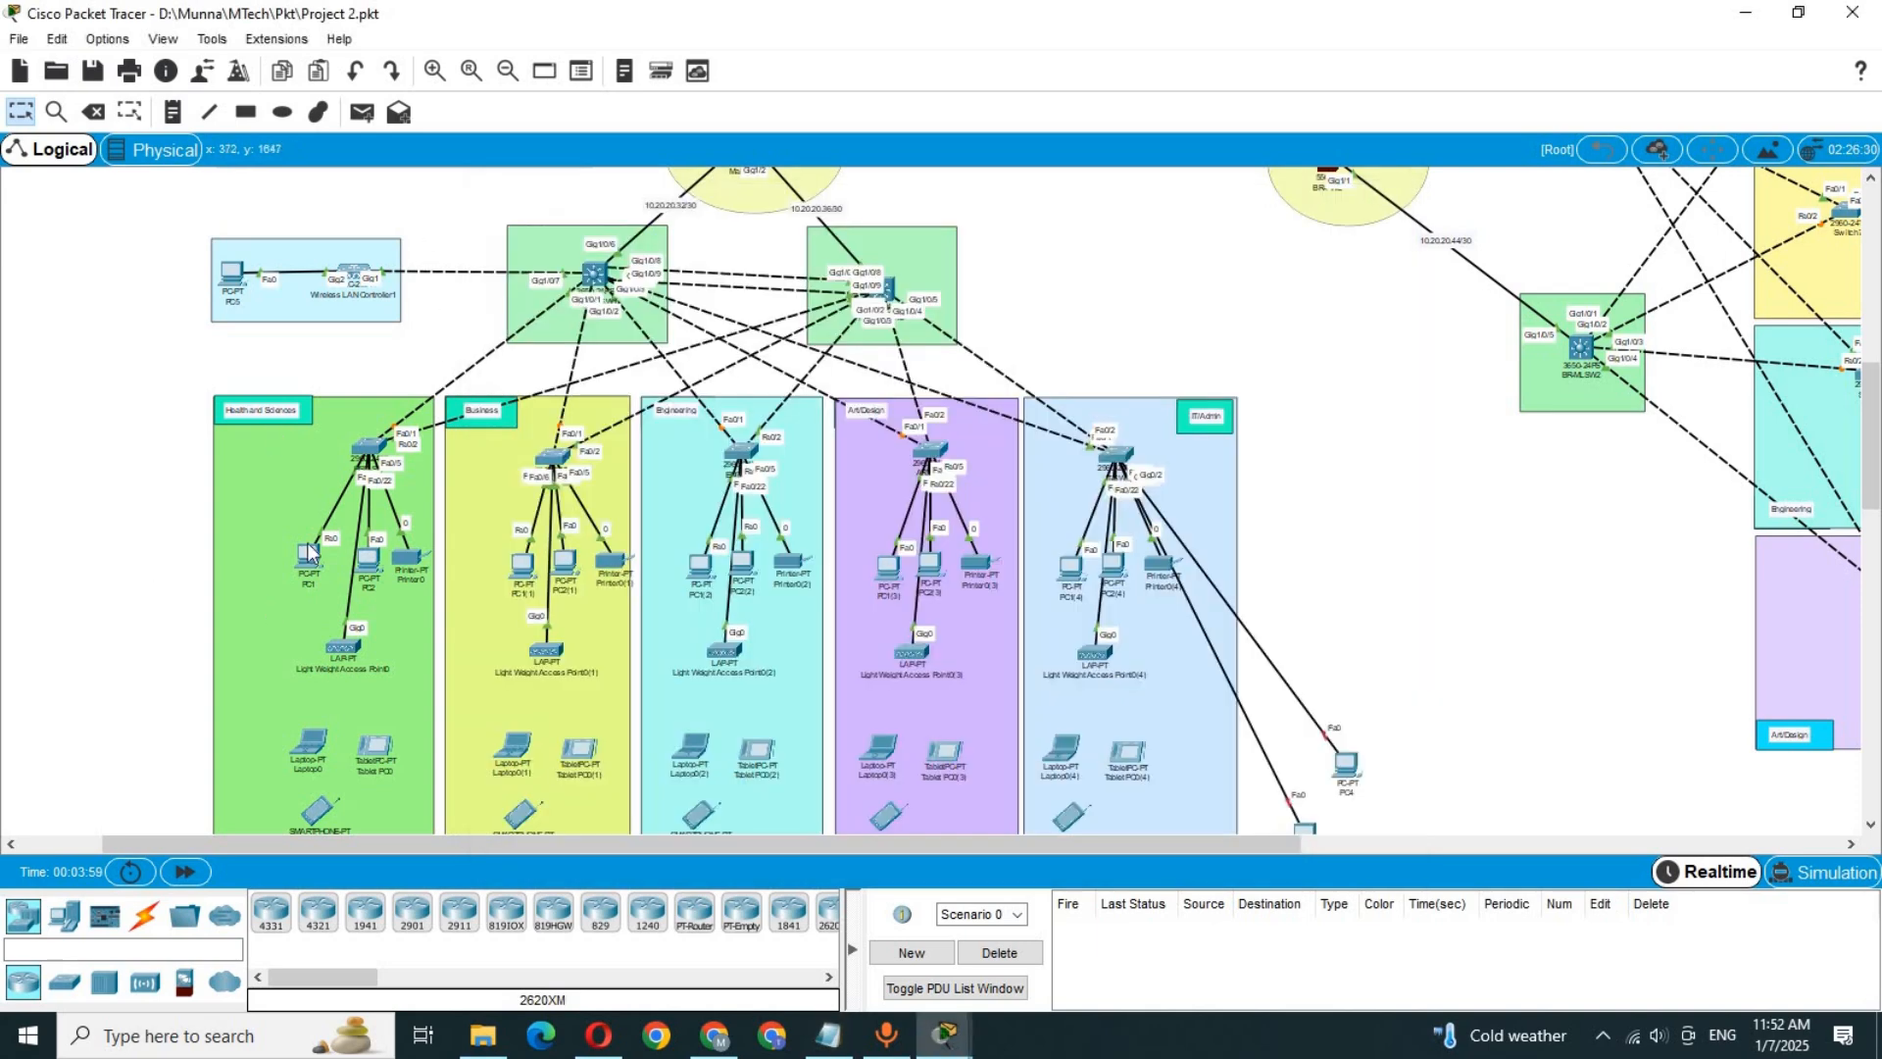
# Step: Bring the Health and Sciences switch HSD-SW into configuration mode via its FastEthernet0/1 settings and show its command line
pyautogui.click(368, 446)
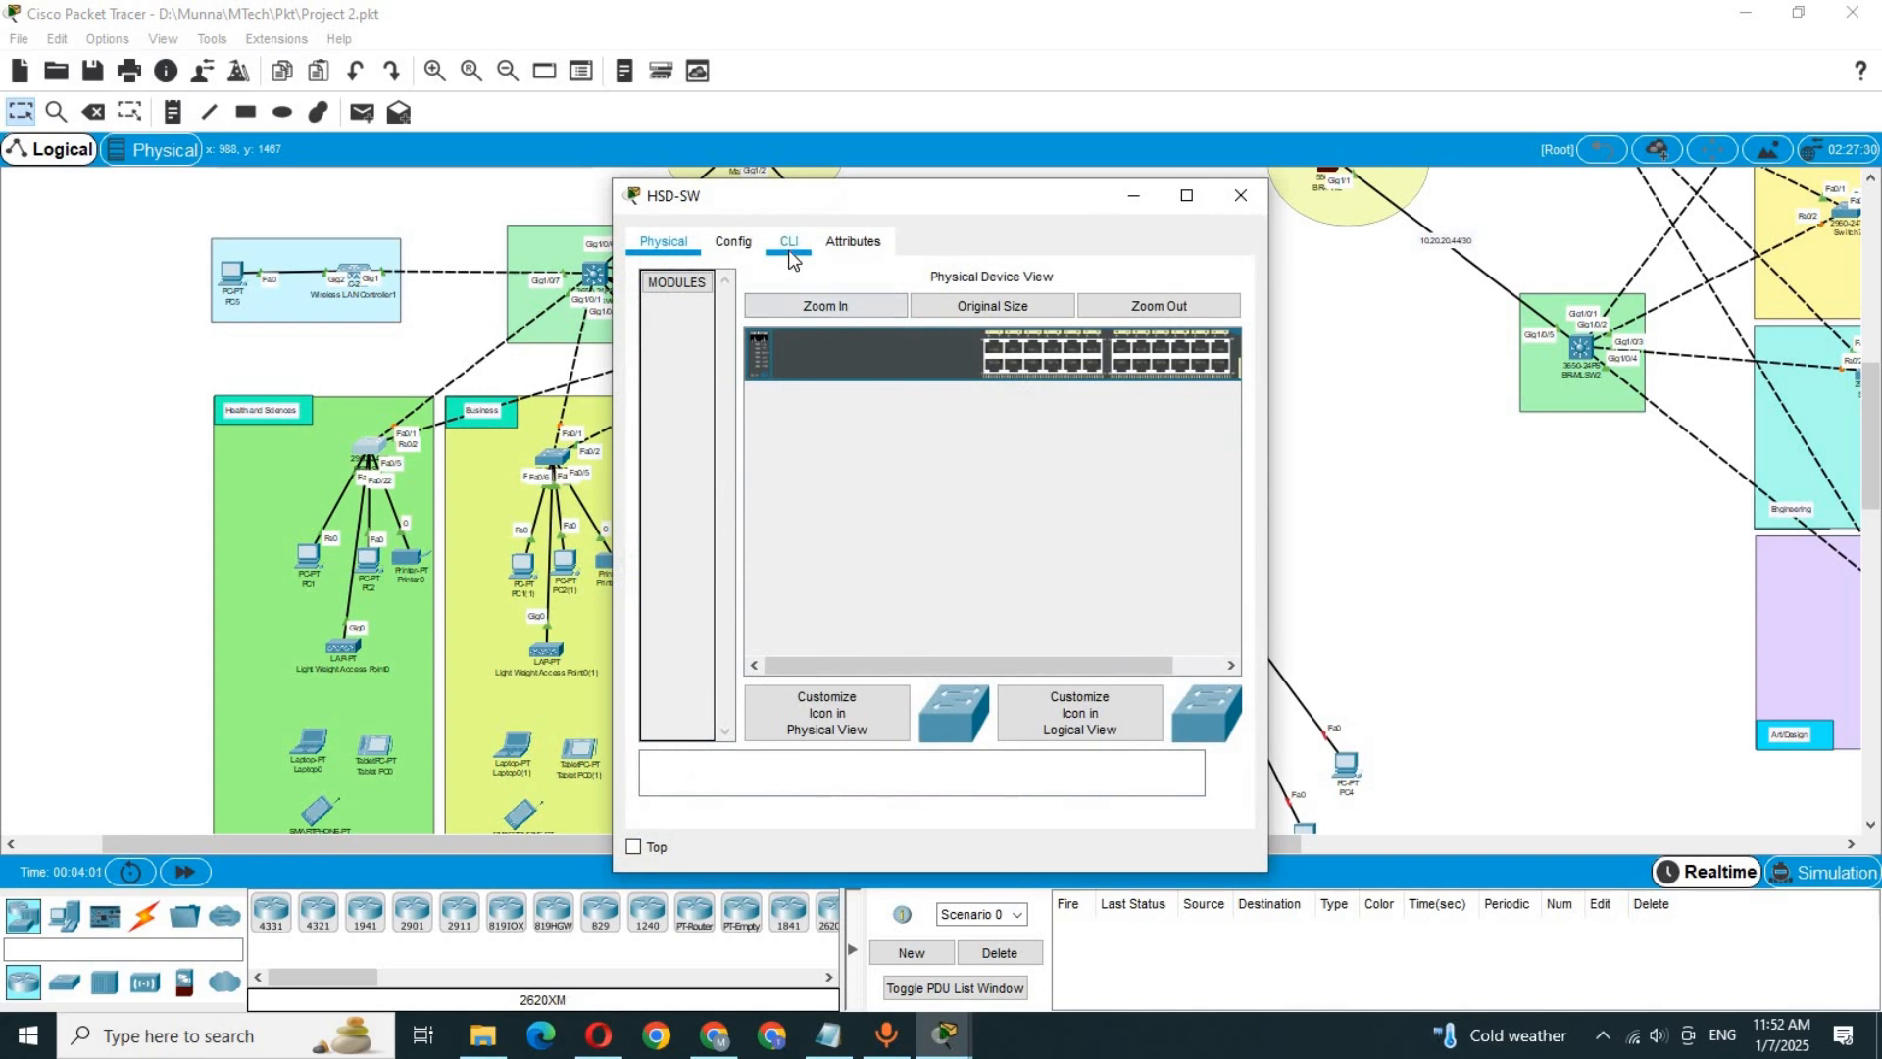
pyautogui.click(790, 245)
pyautogui.click(734, 245)
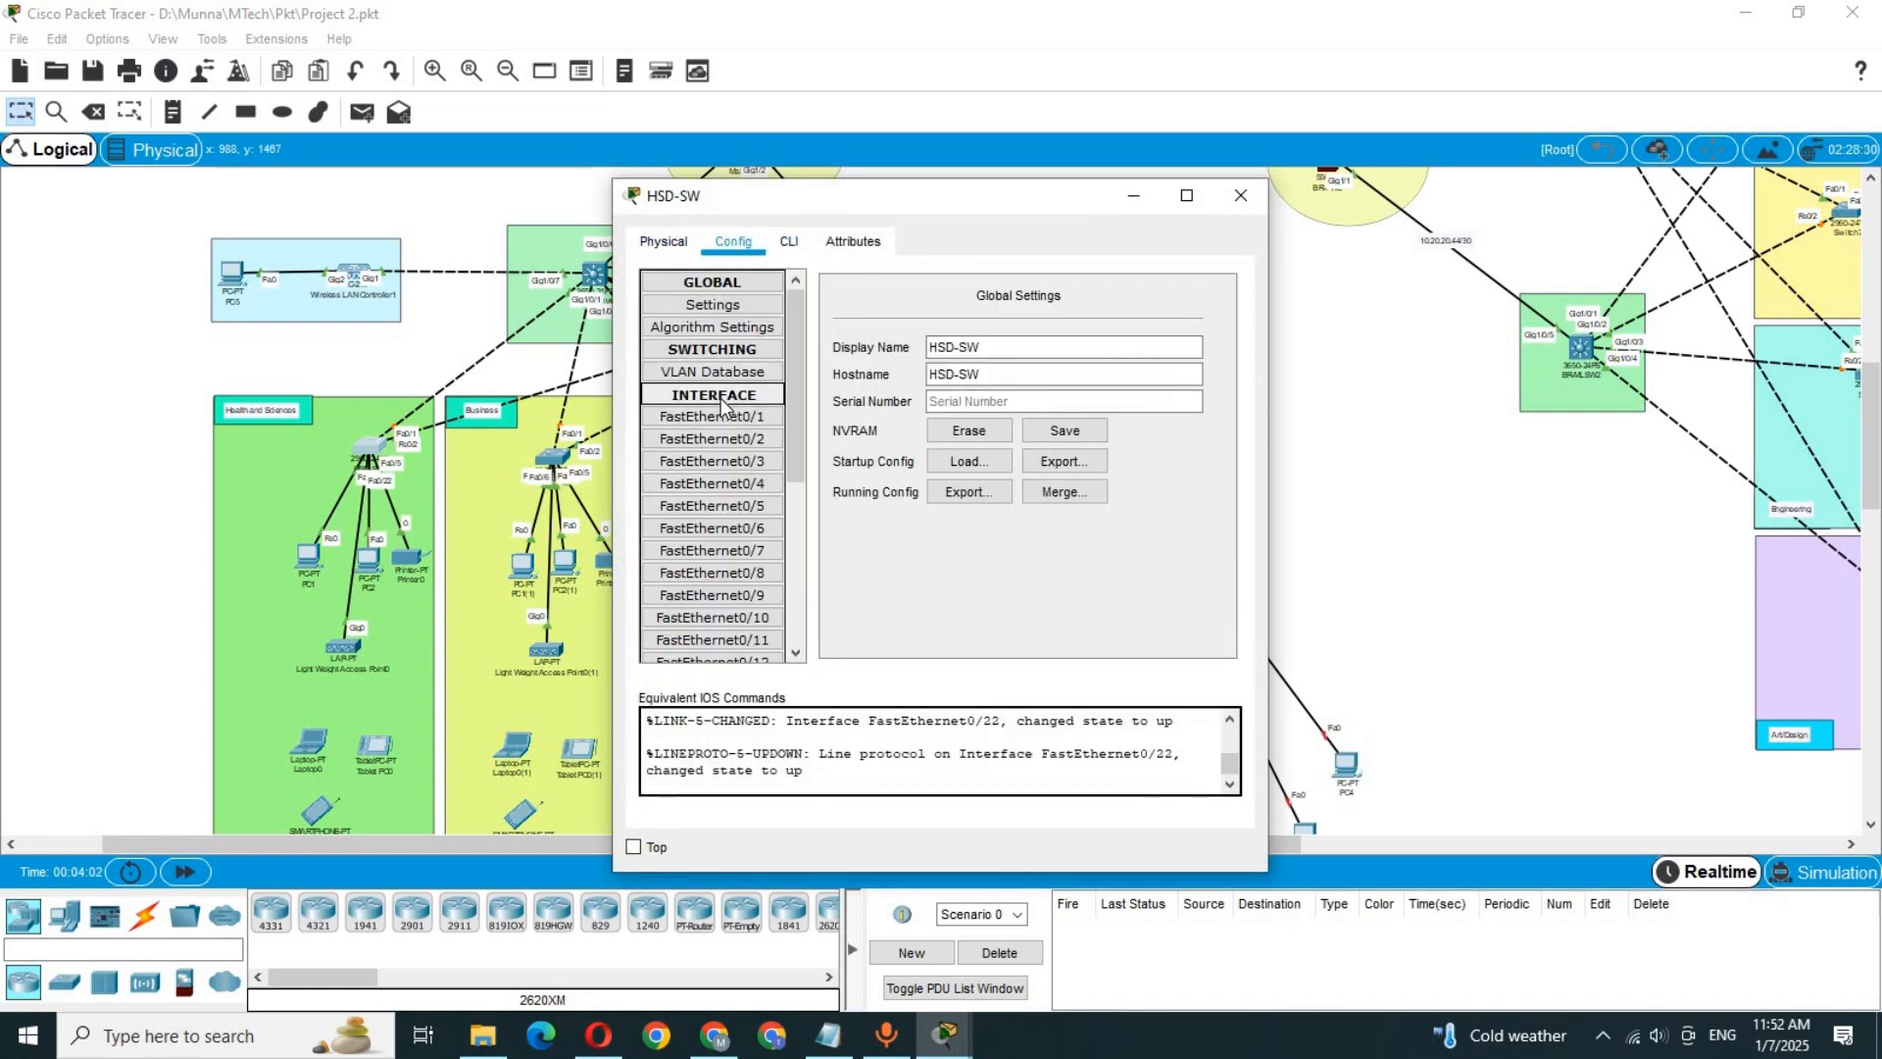
pyautogui.click(718, 395)
pyautogui.click(717, 396)
pyautogui.click(716, 415)
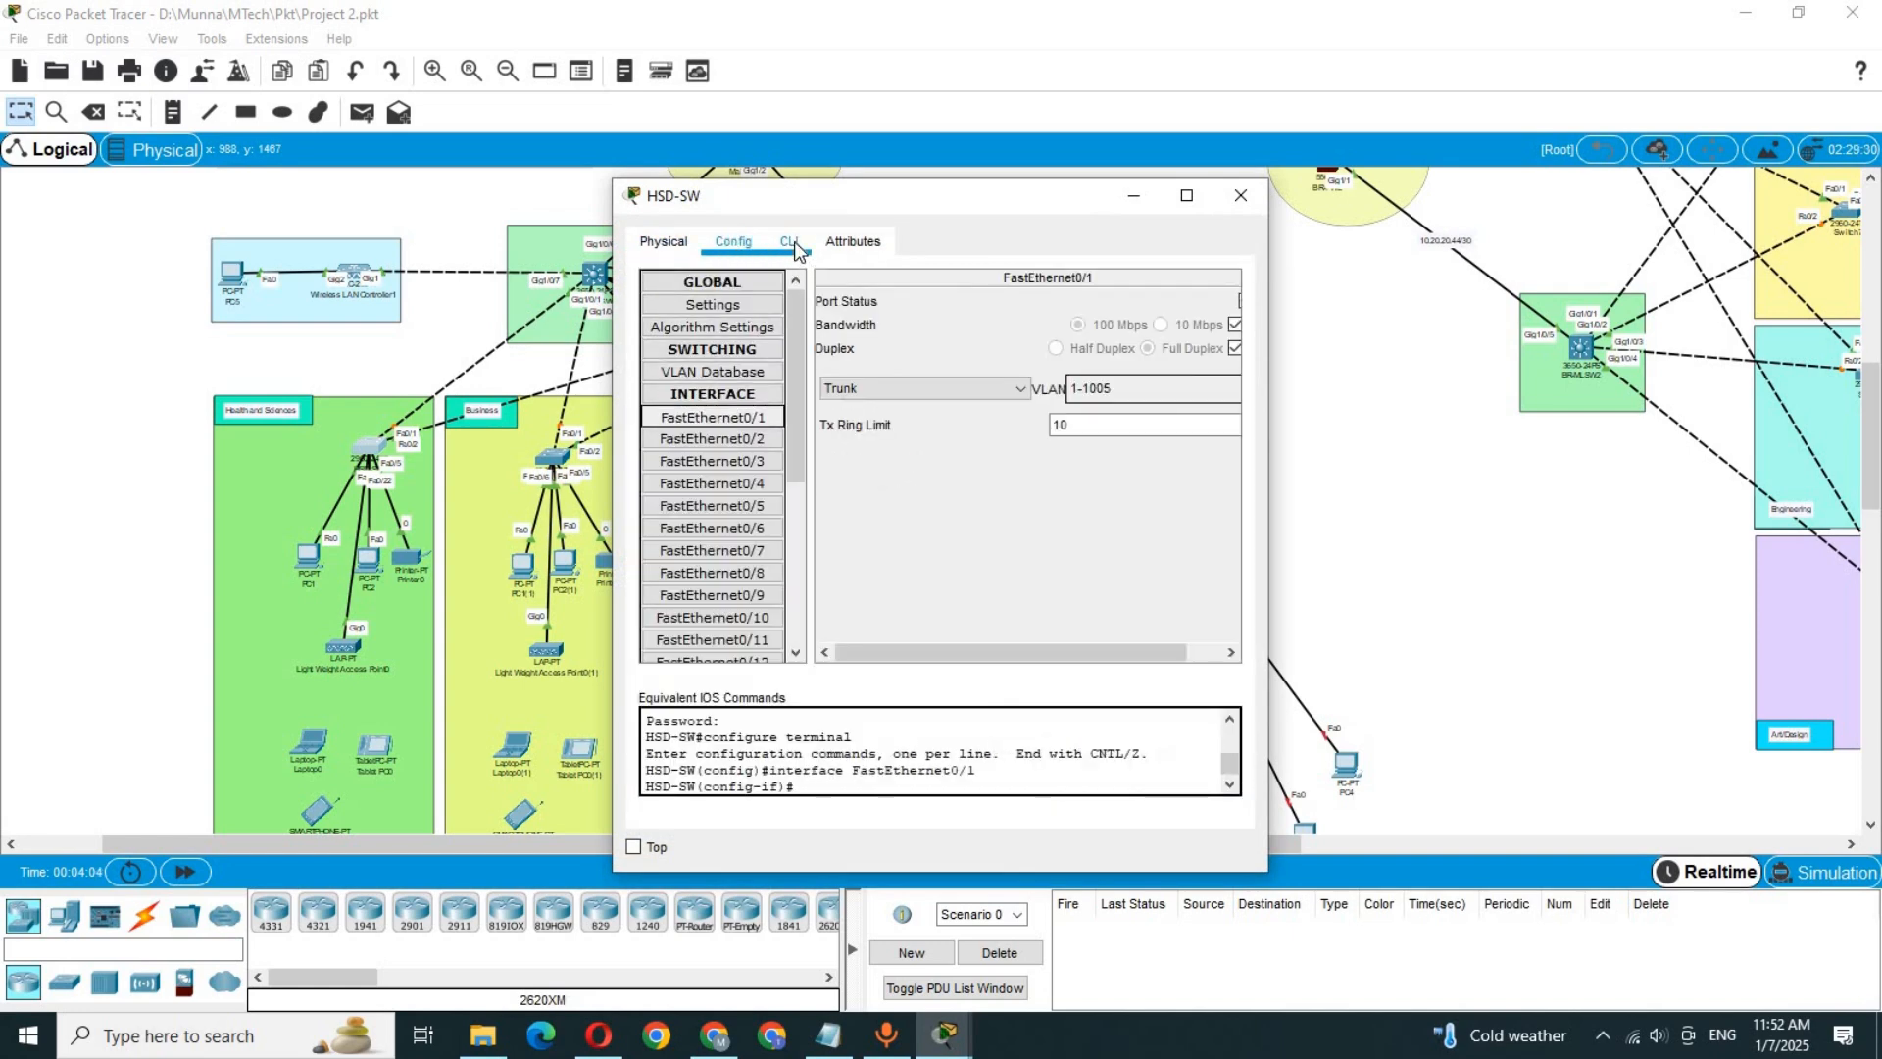
pyautogui.click(790, 242)
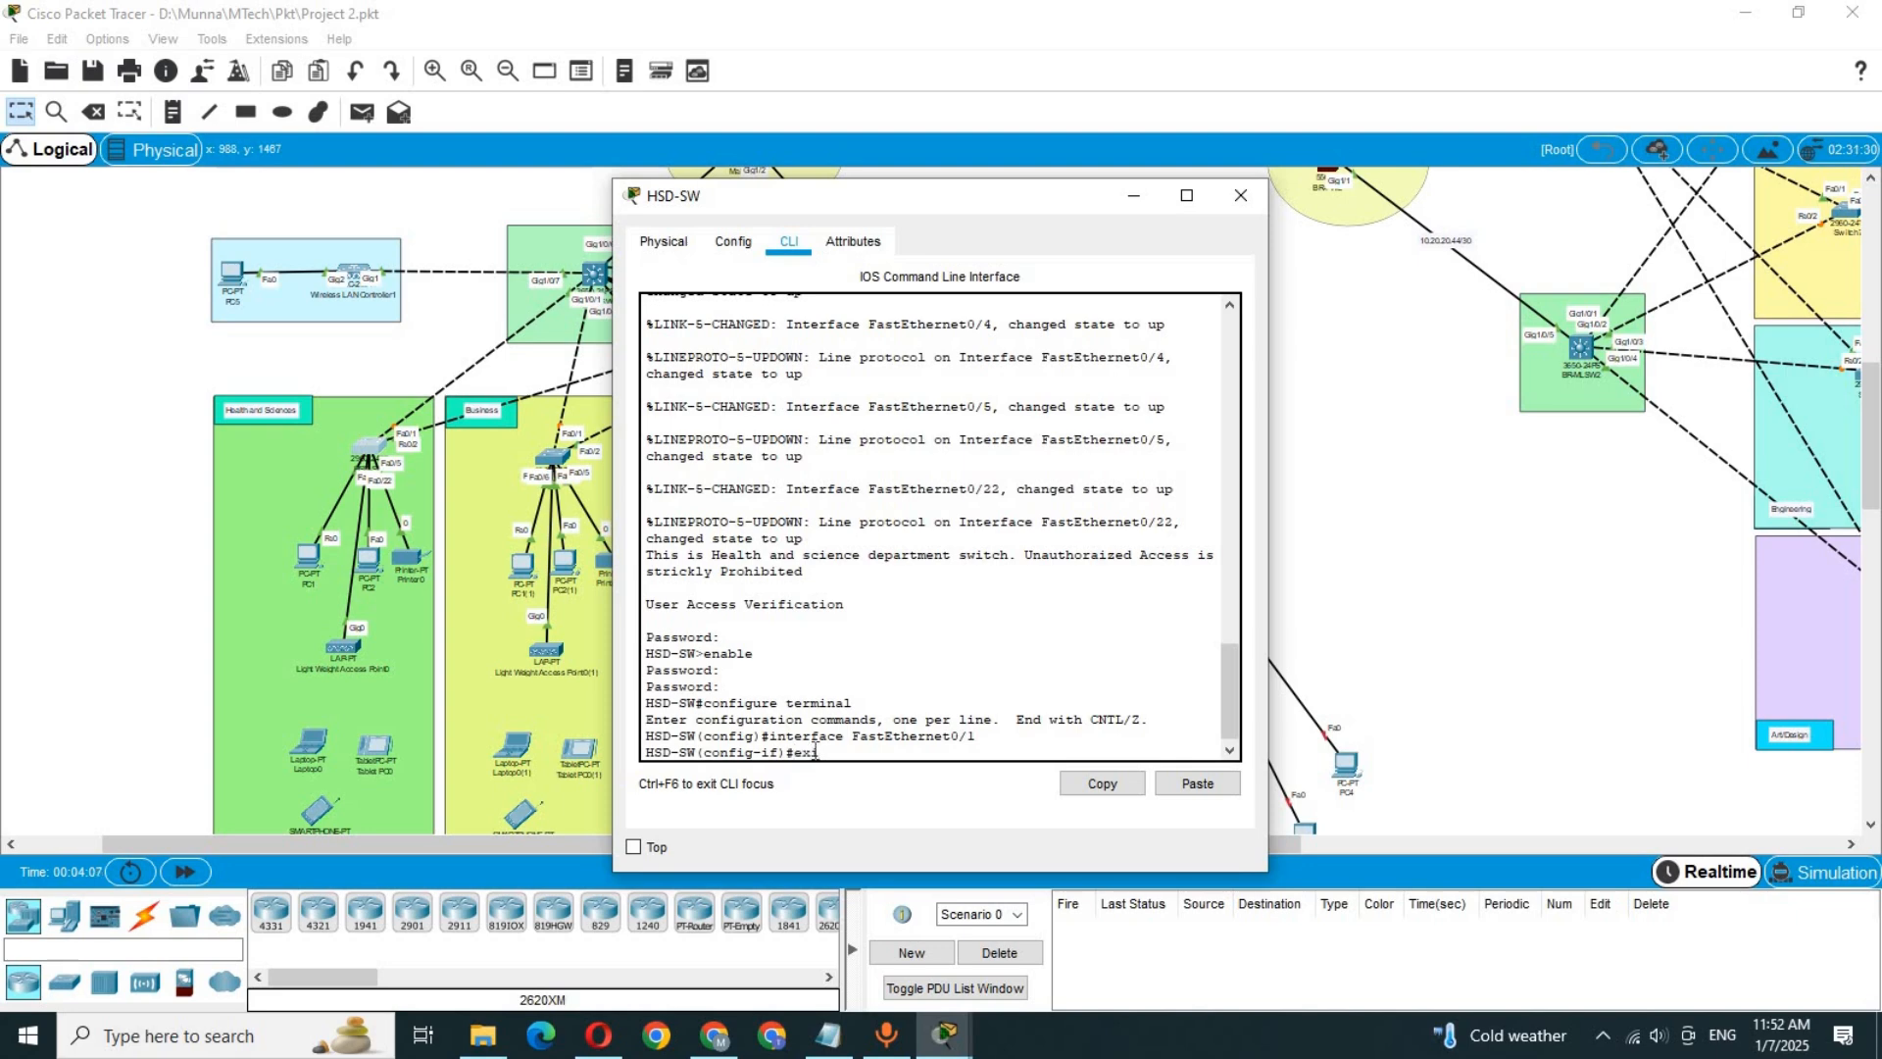
# Step: Exit interface mode on HSD-SW and paste the portfast and BPDU guard script for fa0/3-24
pyautogui.write('exit')
pyautogui.press('Return')
pyautogui.press('Return')
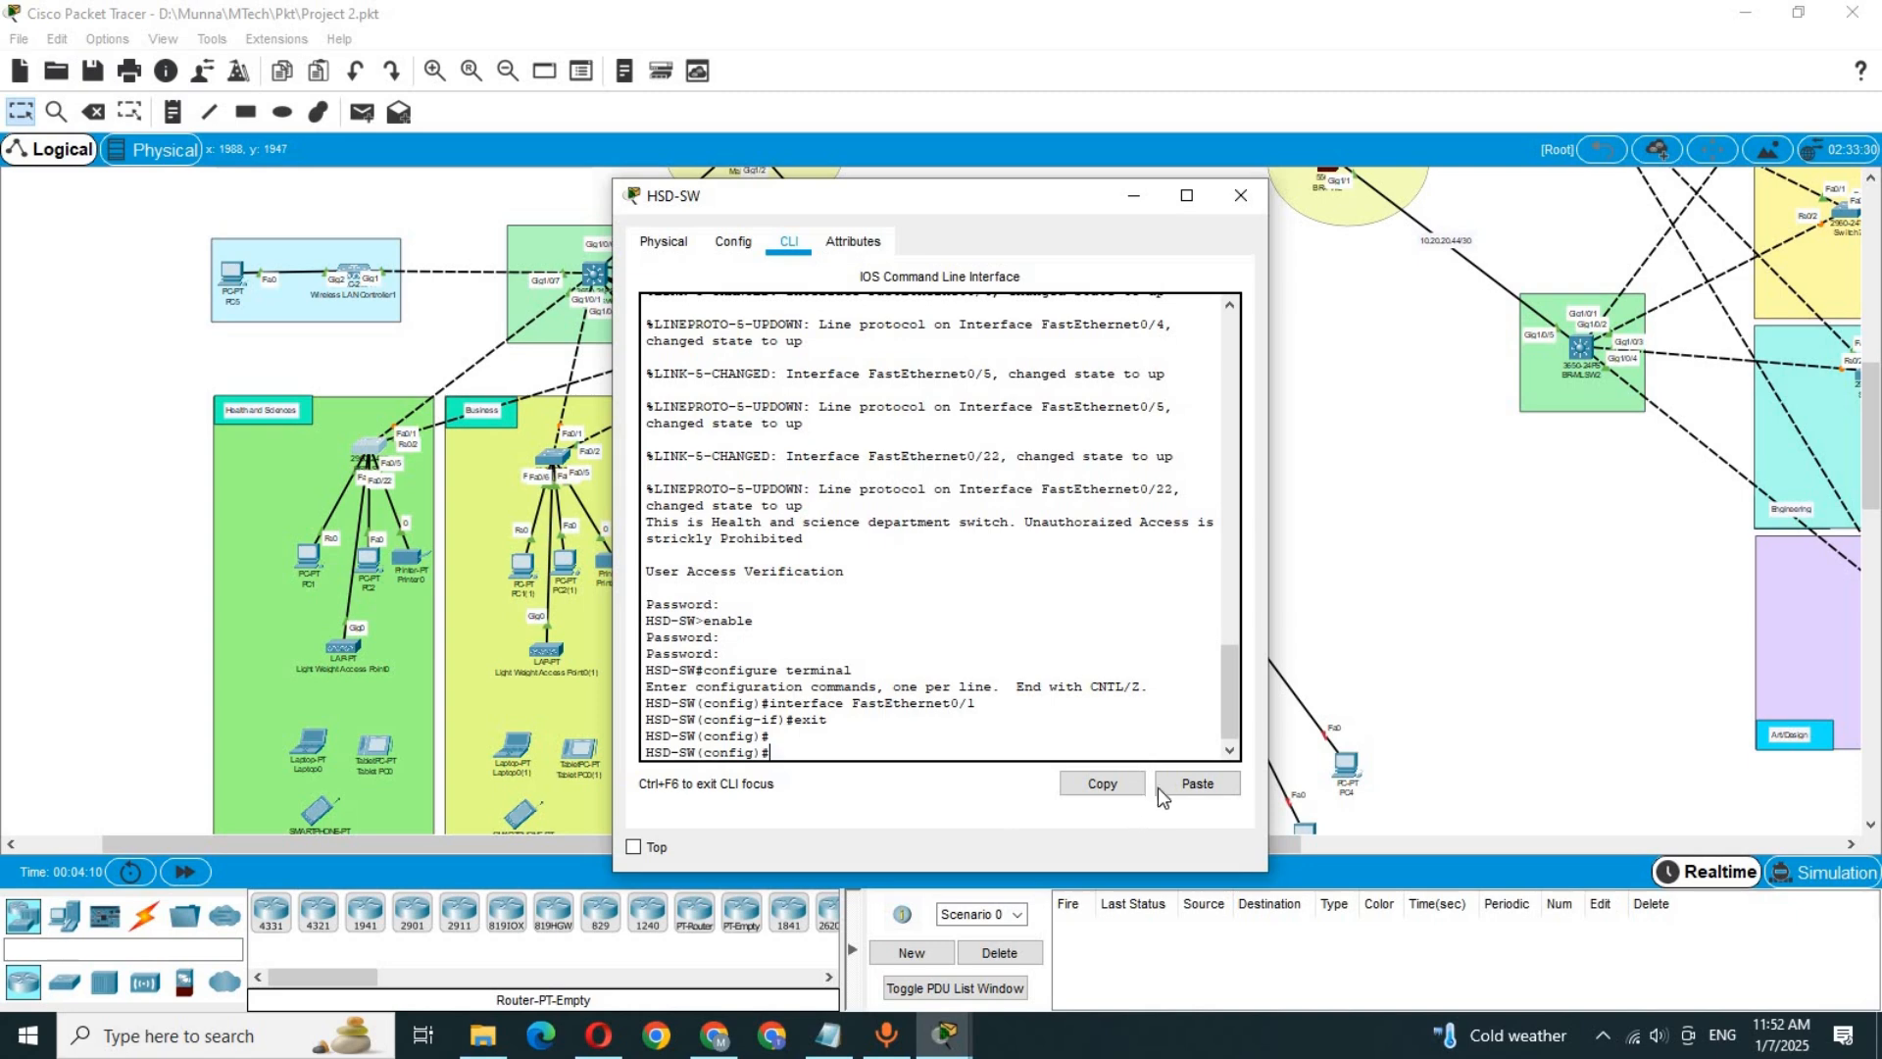
pyautogui.click(1197, 784)
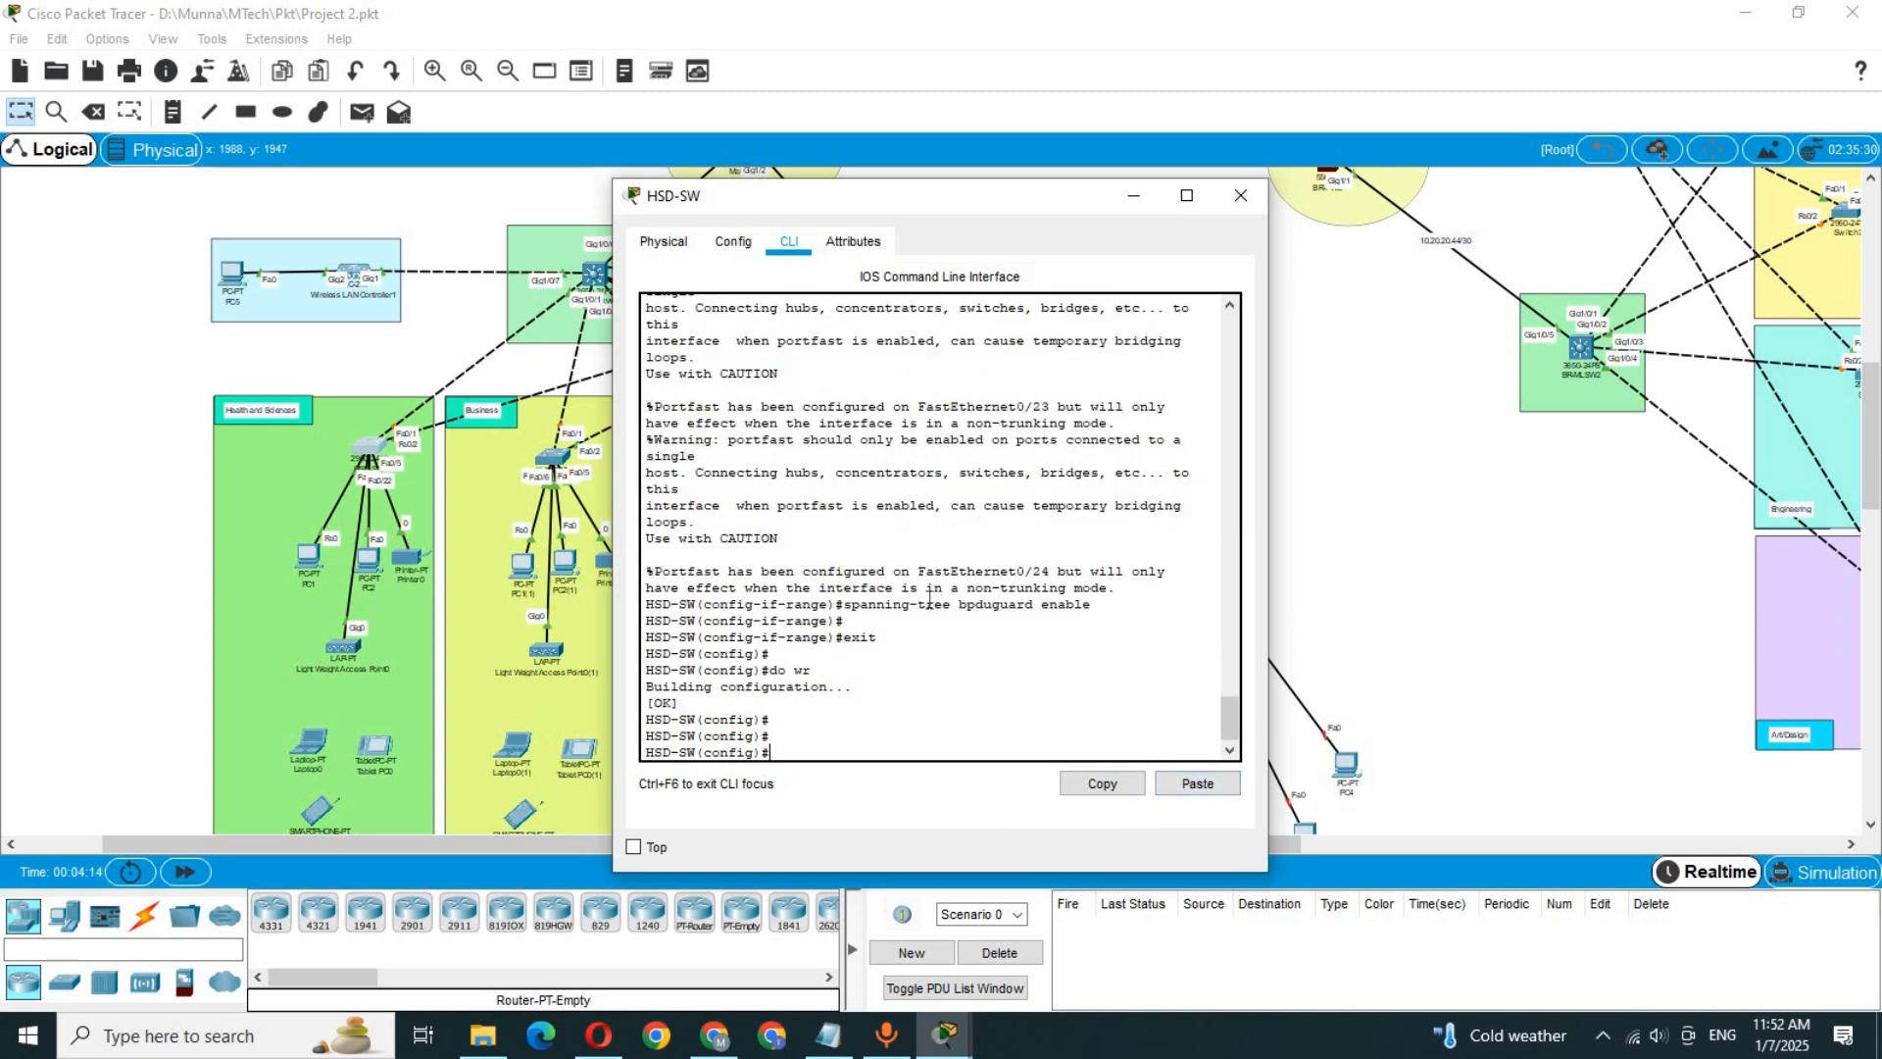
# Step: Return to the topology and replug PC1's cable into the Health and Sciences switch's FastEthernet0/3 port
pyautogui.click(96, 514)
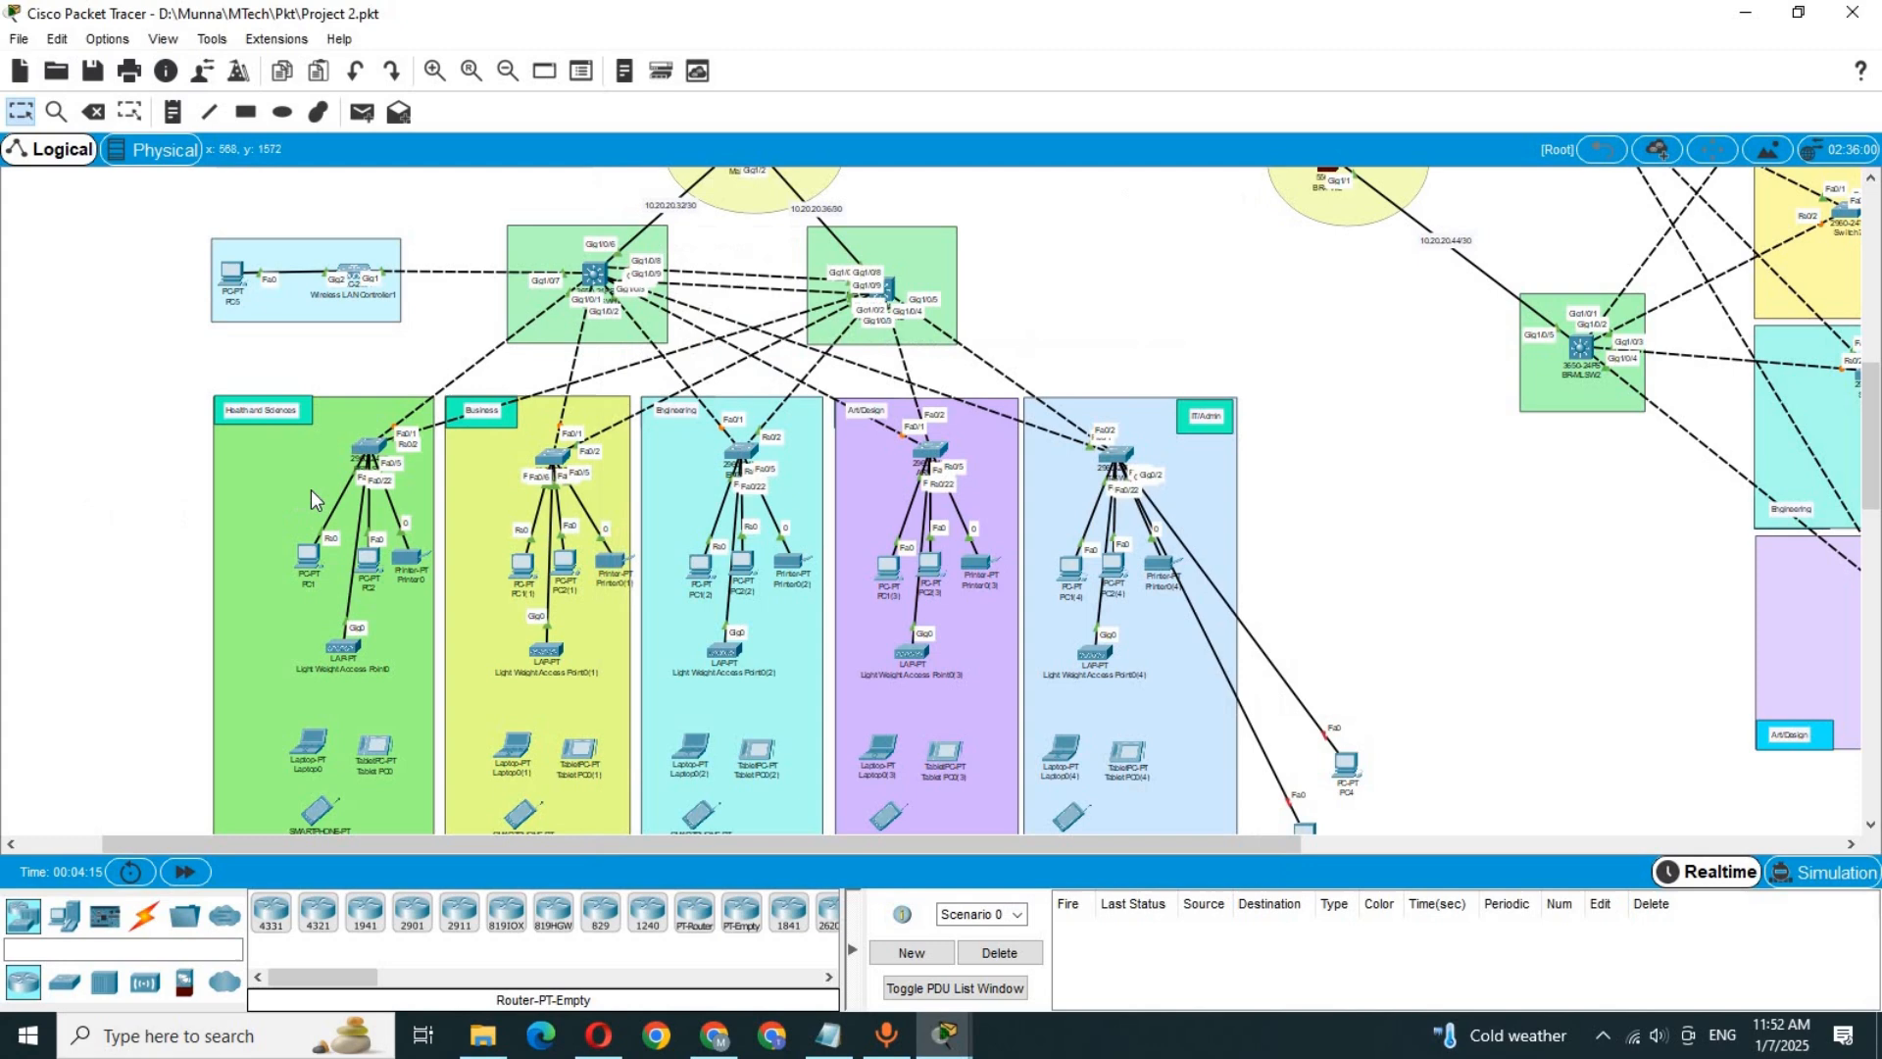
pyautogui.click(370, 456)
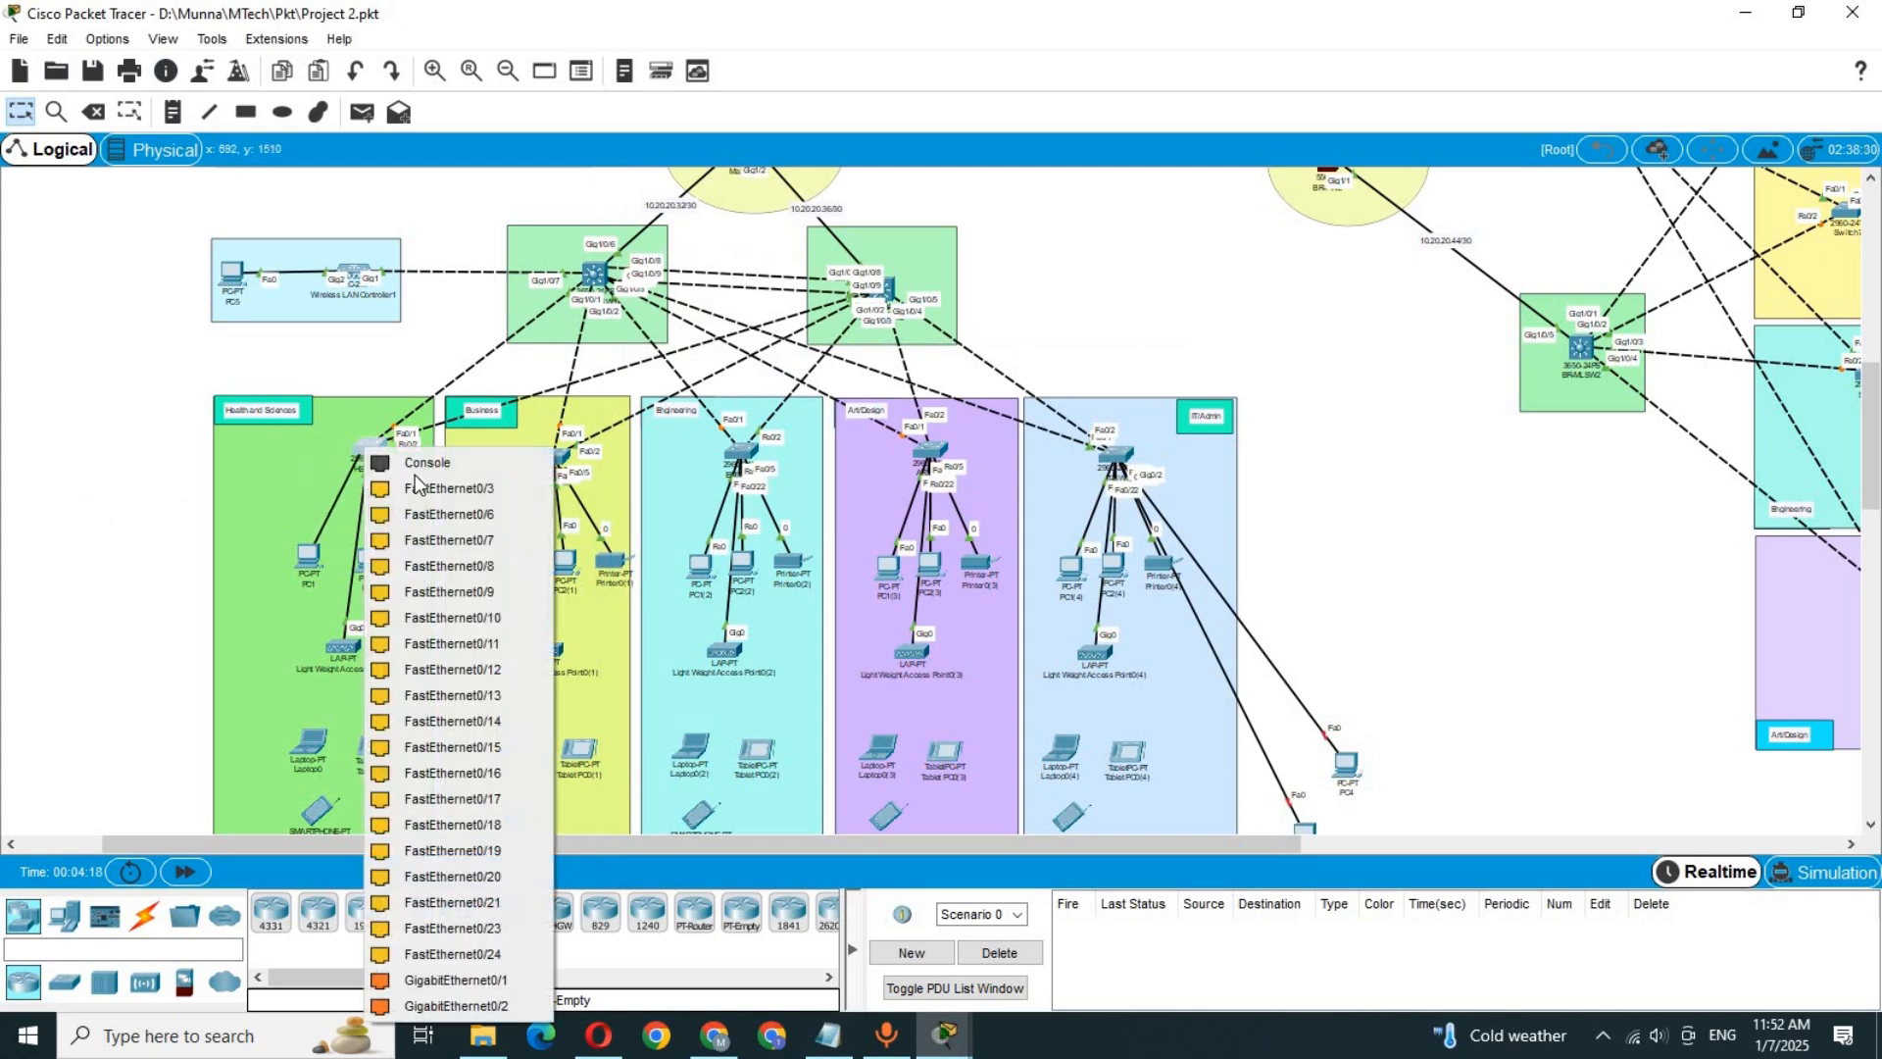
pyautogui.click(426, 491)
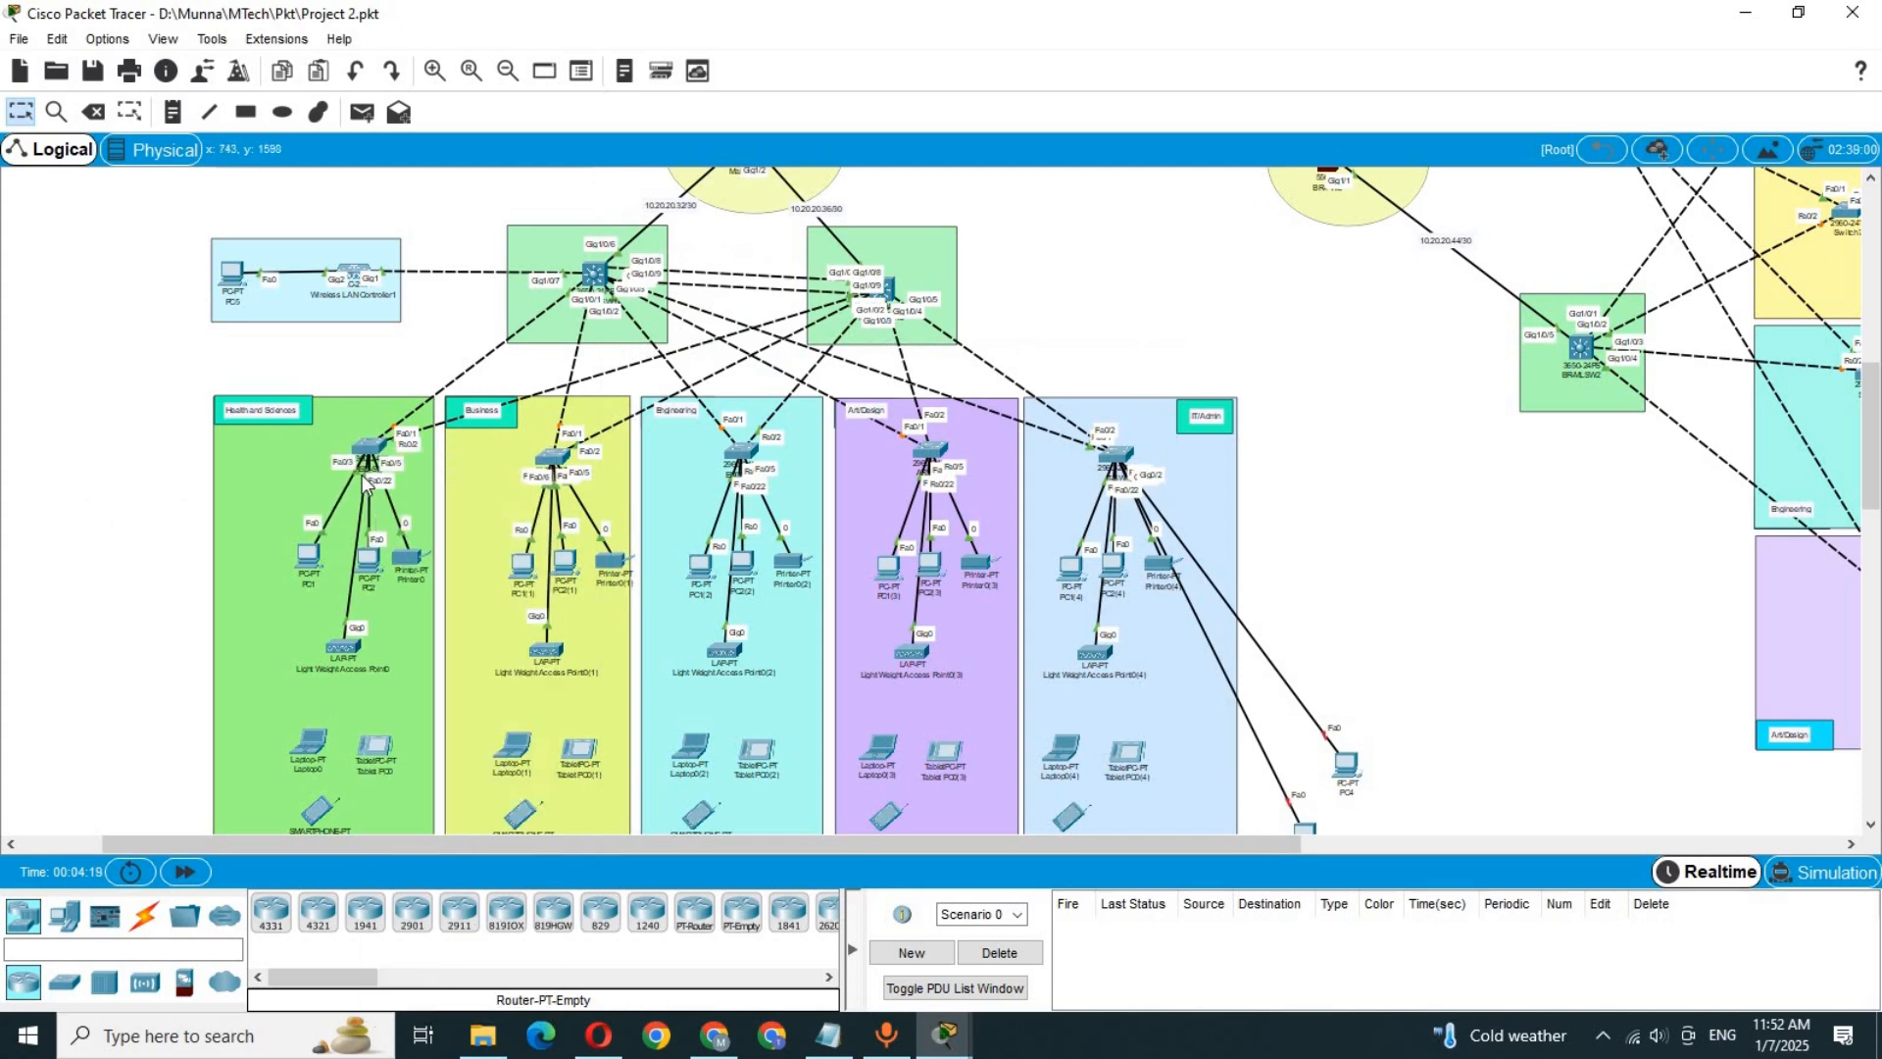
# Step: Insert an exit line at the top of the Notepad script, copy the whole script and return to Packet Tracer
pyautogui.click(828, 1034)
pyautogui.click(605, 278)
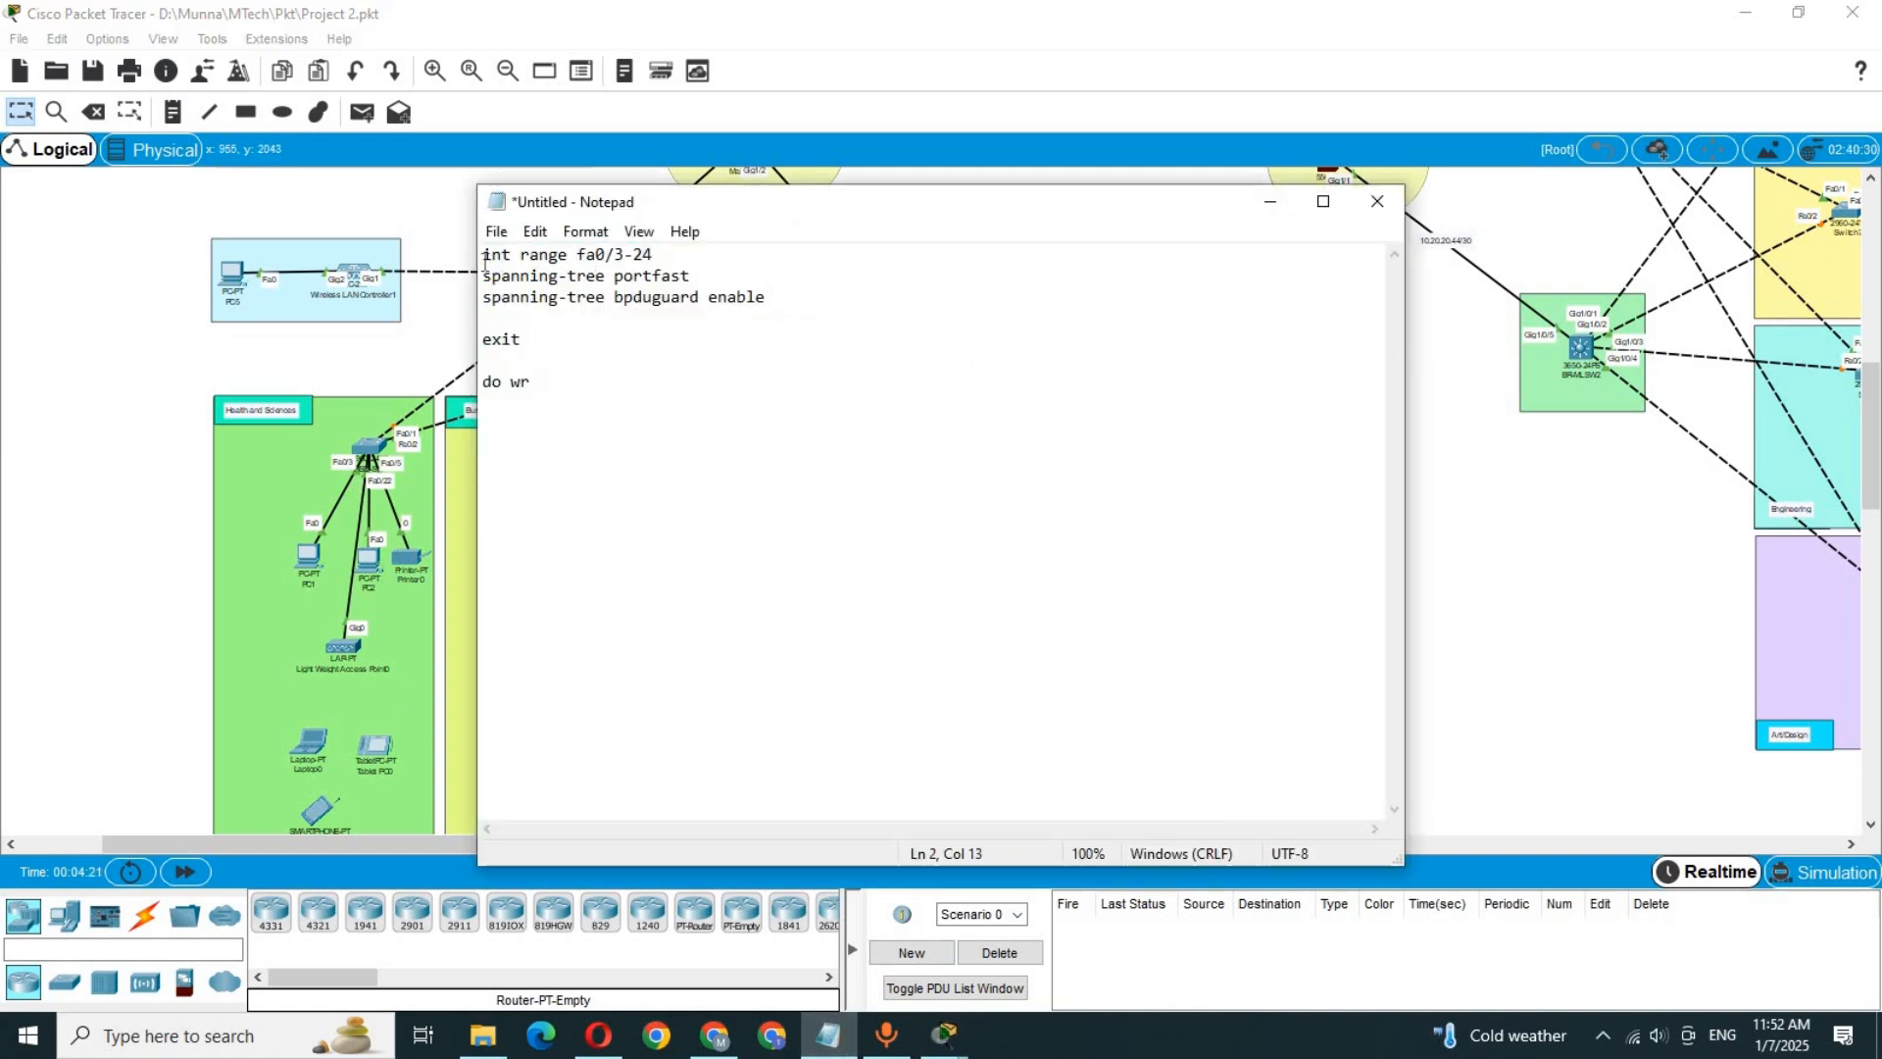
pyautogui.press('Return')
pyautogui.press('Return')
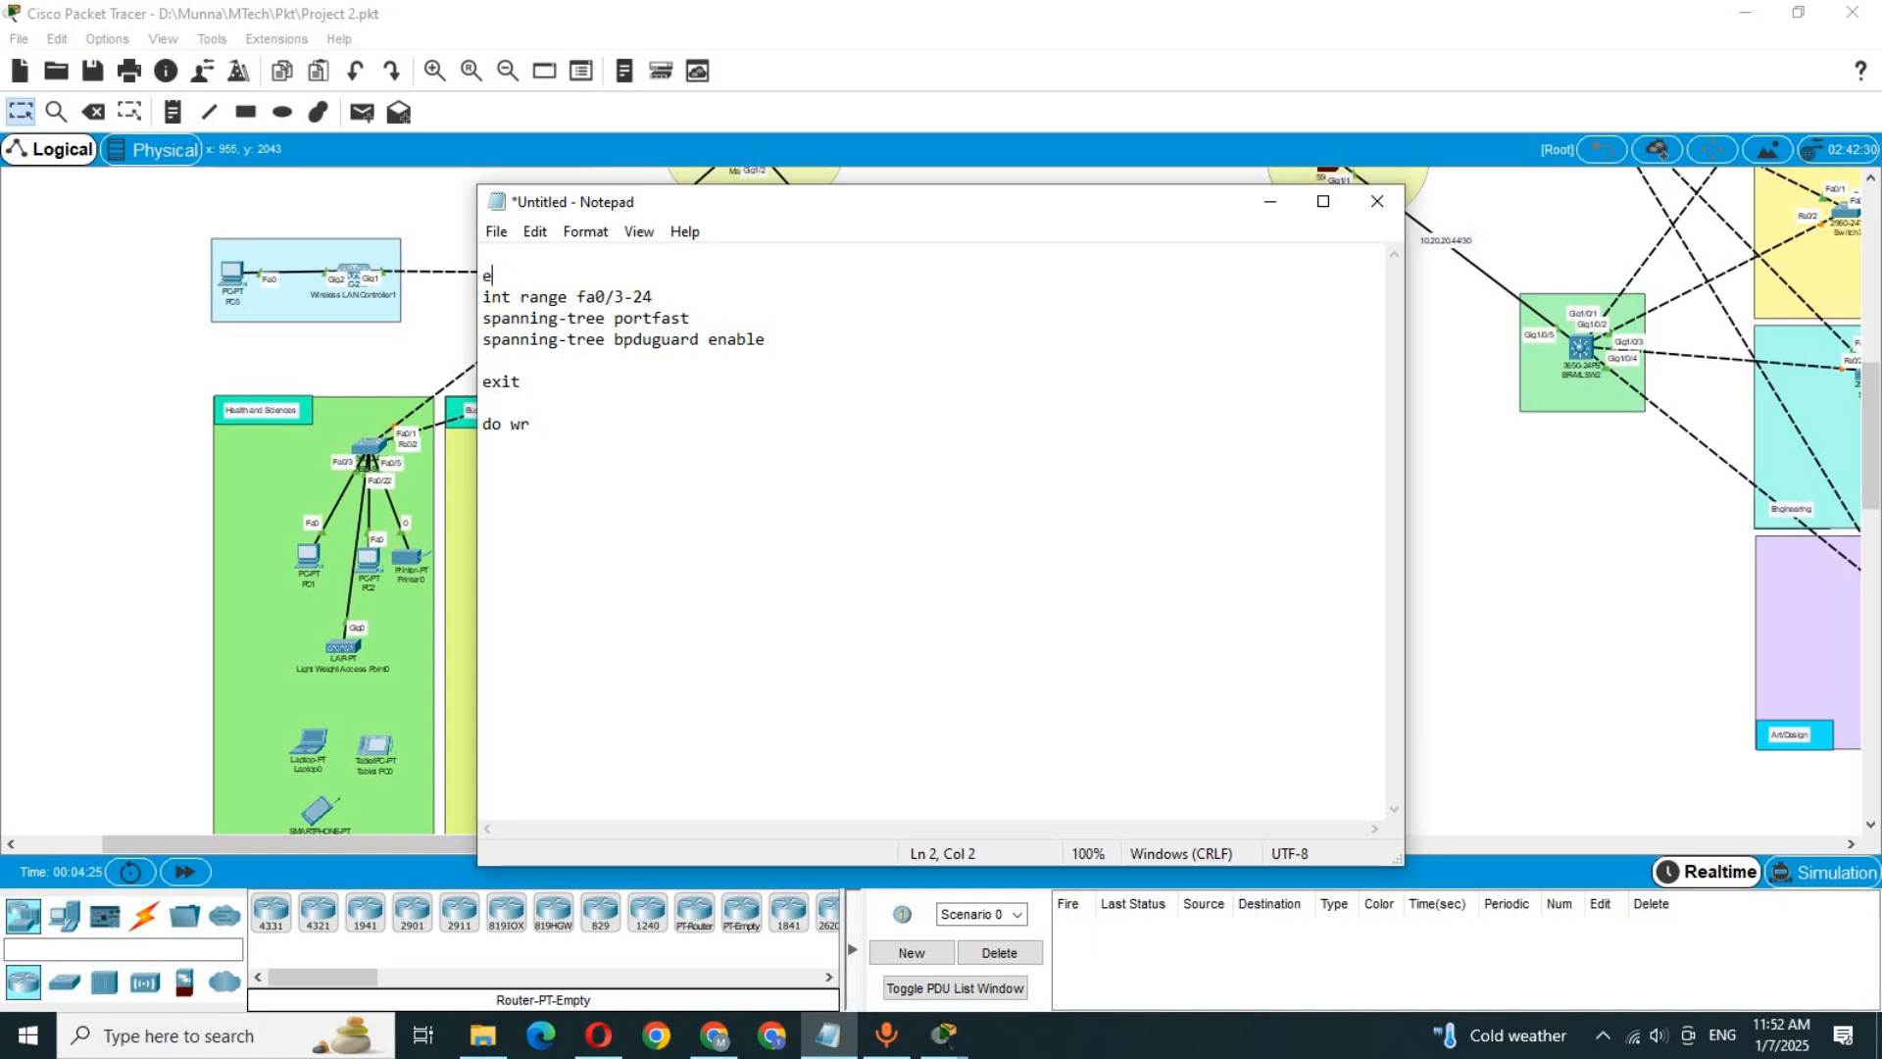
pyautogui.click(484, 271)
pyautogui.press('BackSpace')
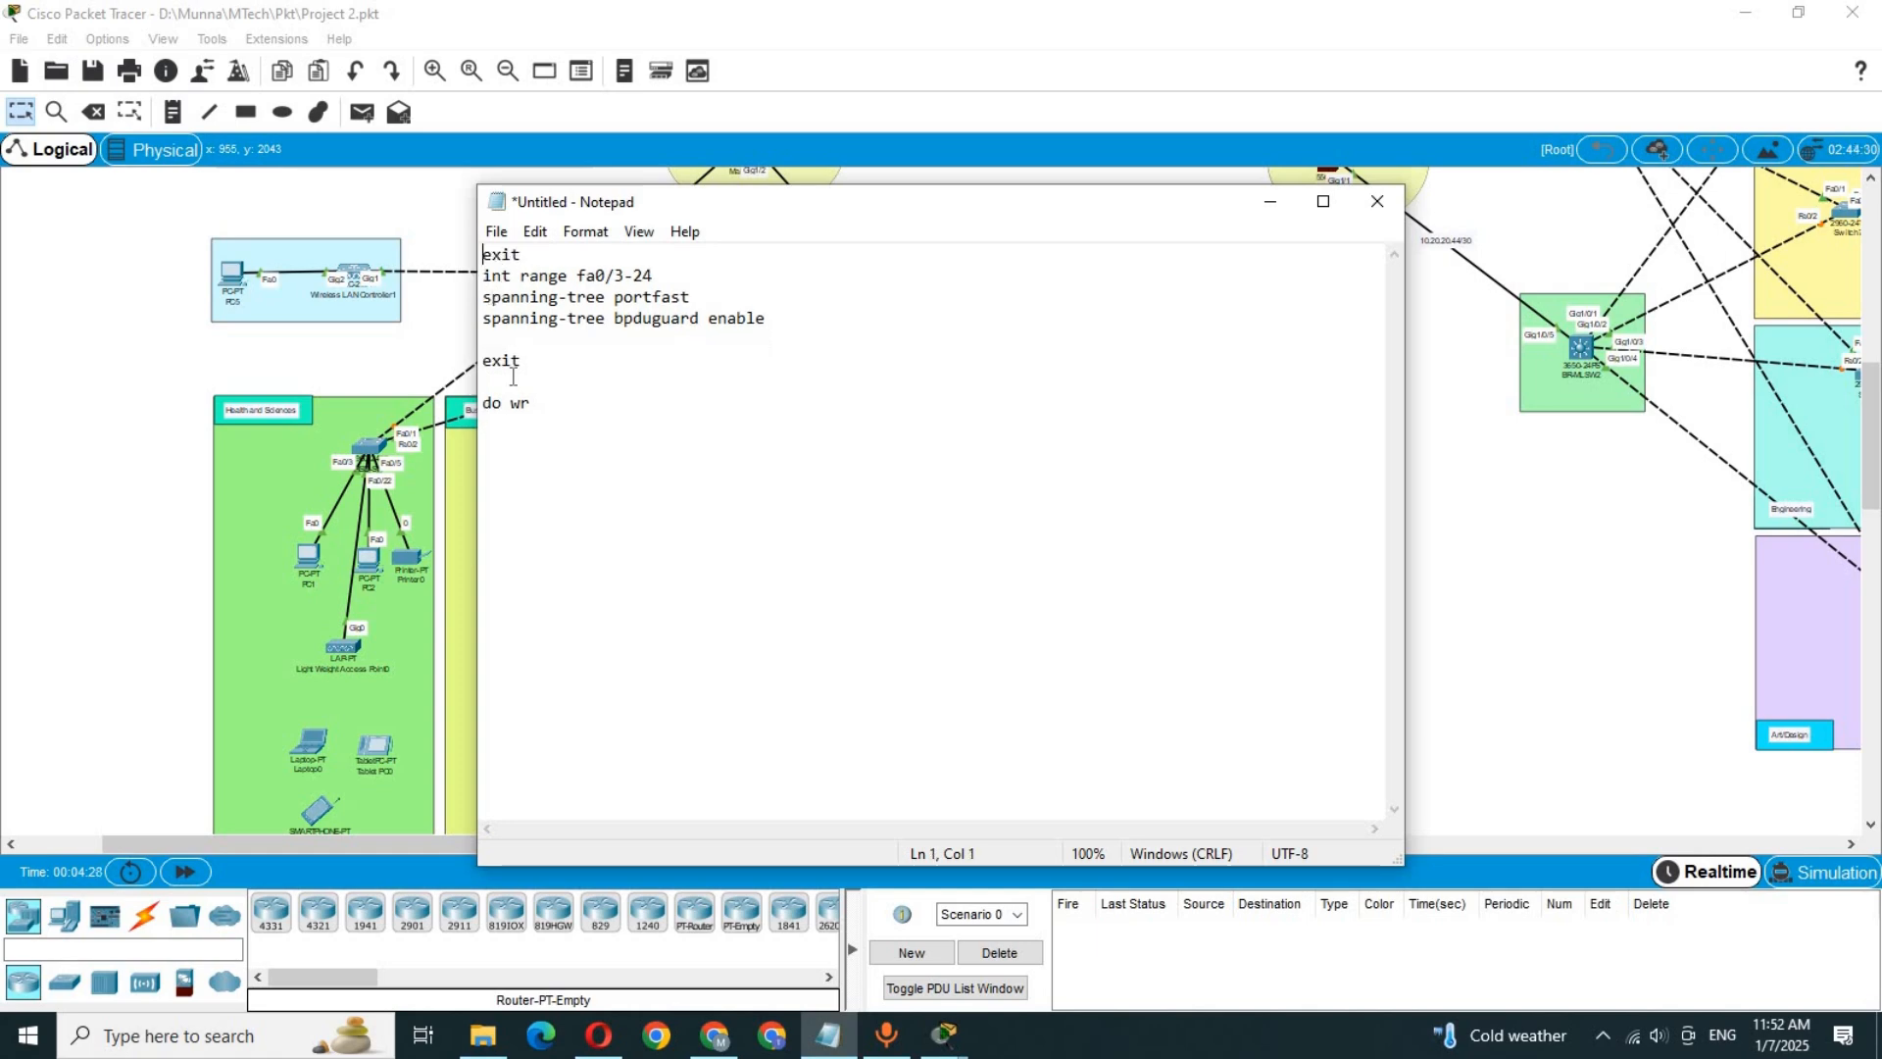
pyautogui.moveTo(501, 529); pyautogui.dragTo(515, 287)
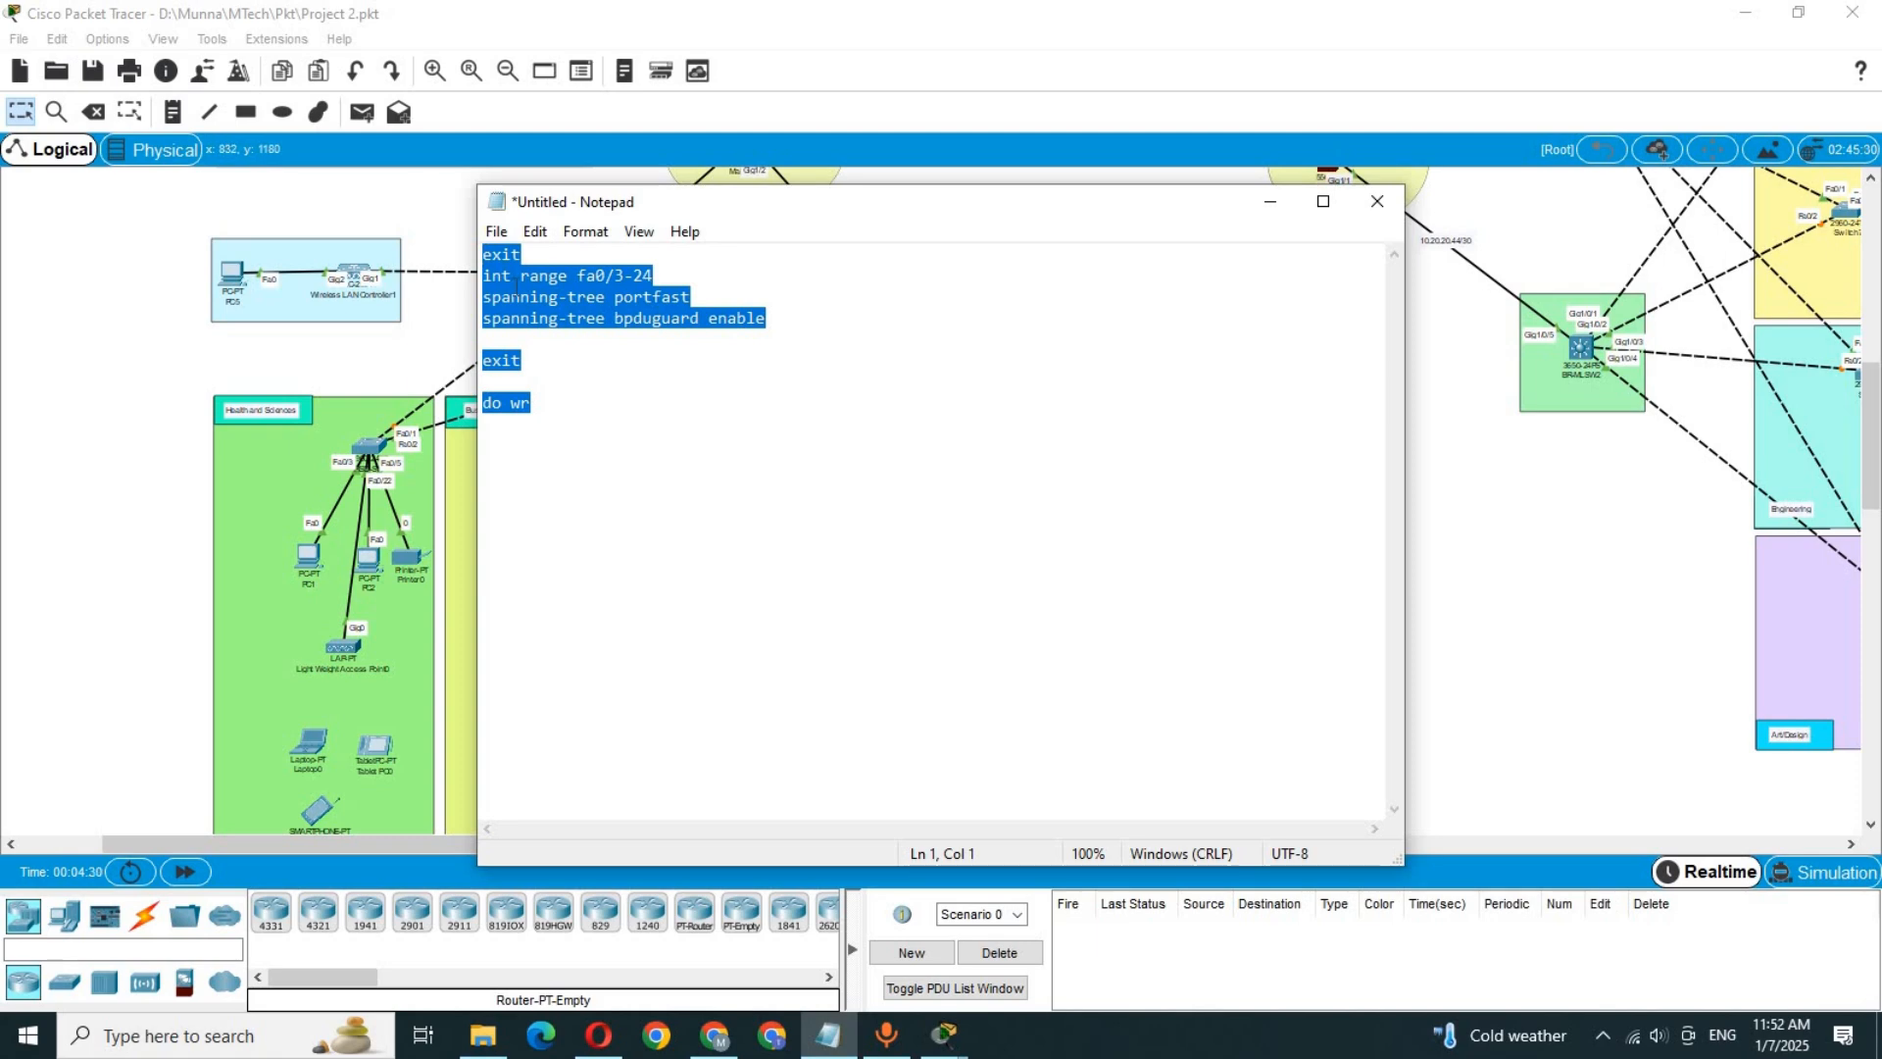
pyautogui.click(198, 469)
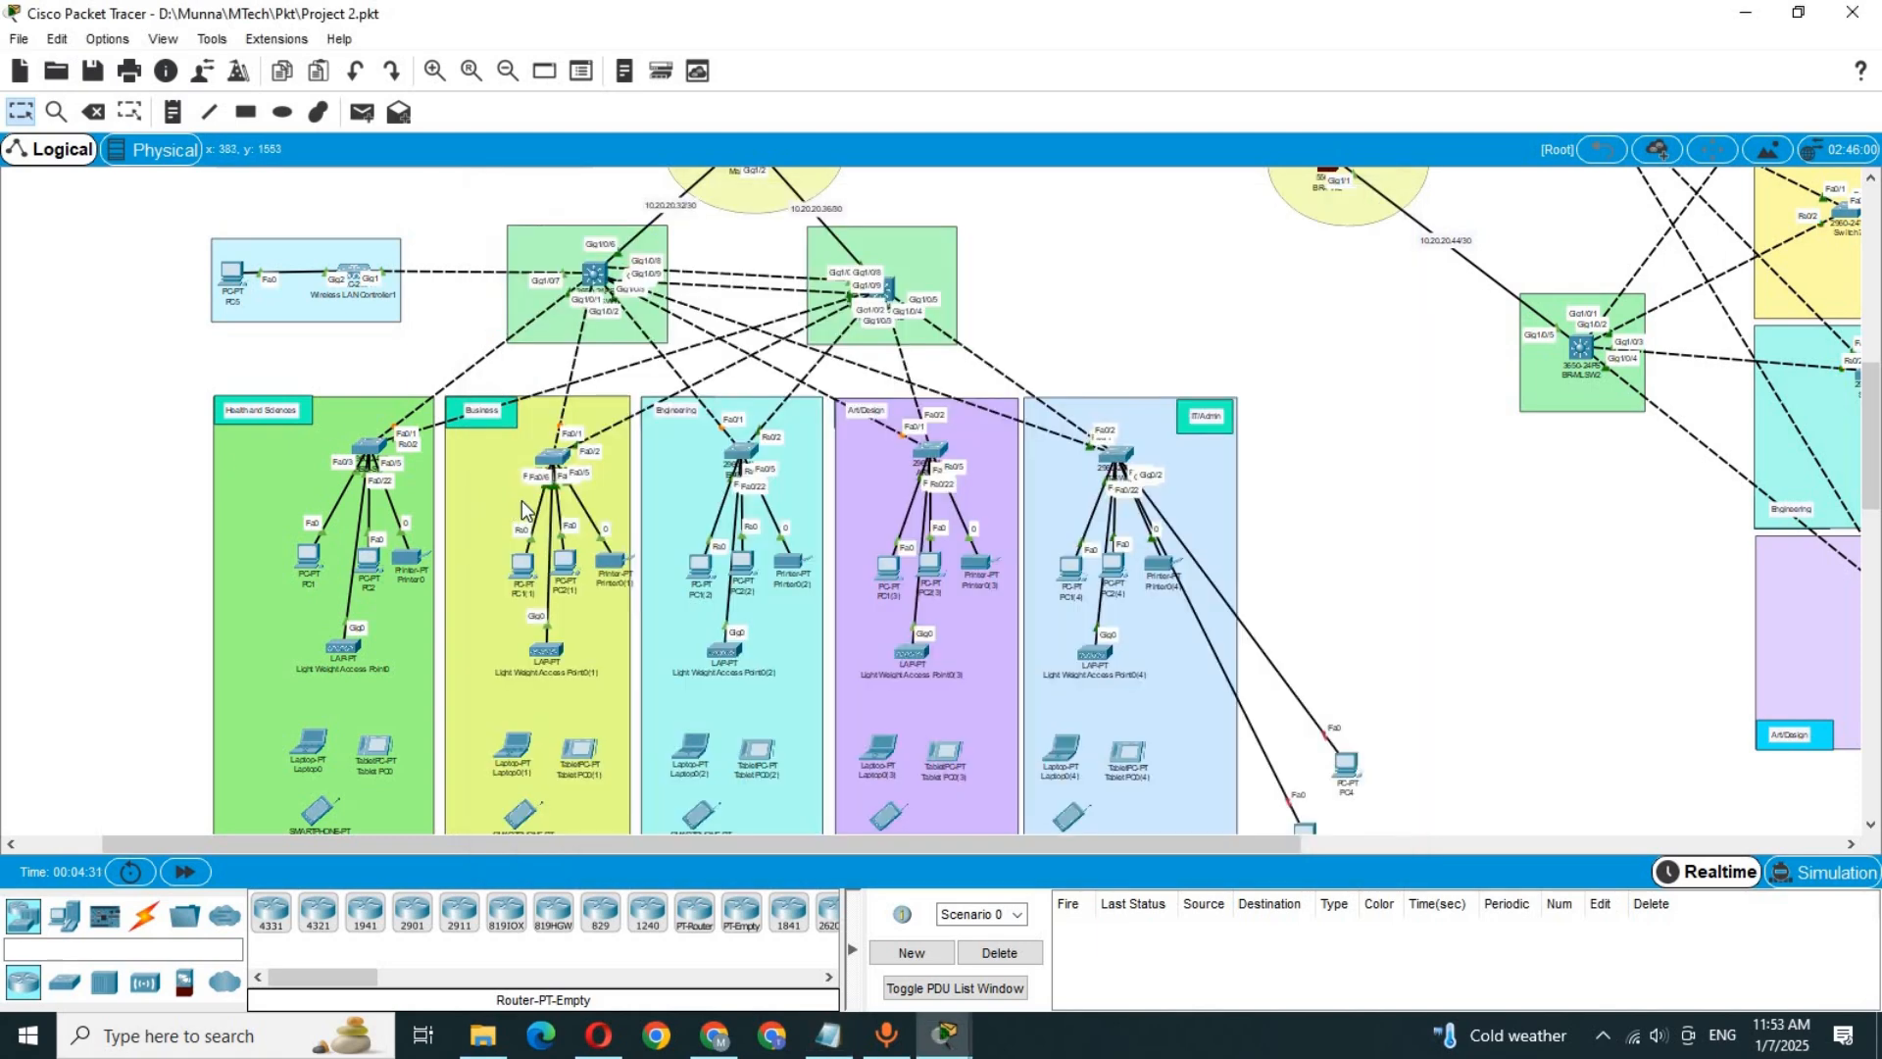
# Step: Enter BUS-SW's configuration mode via FastEthernet0/1 and paste the portfast and BPDU guard script into its command line
pyautogui.click(554, 457)
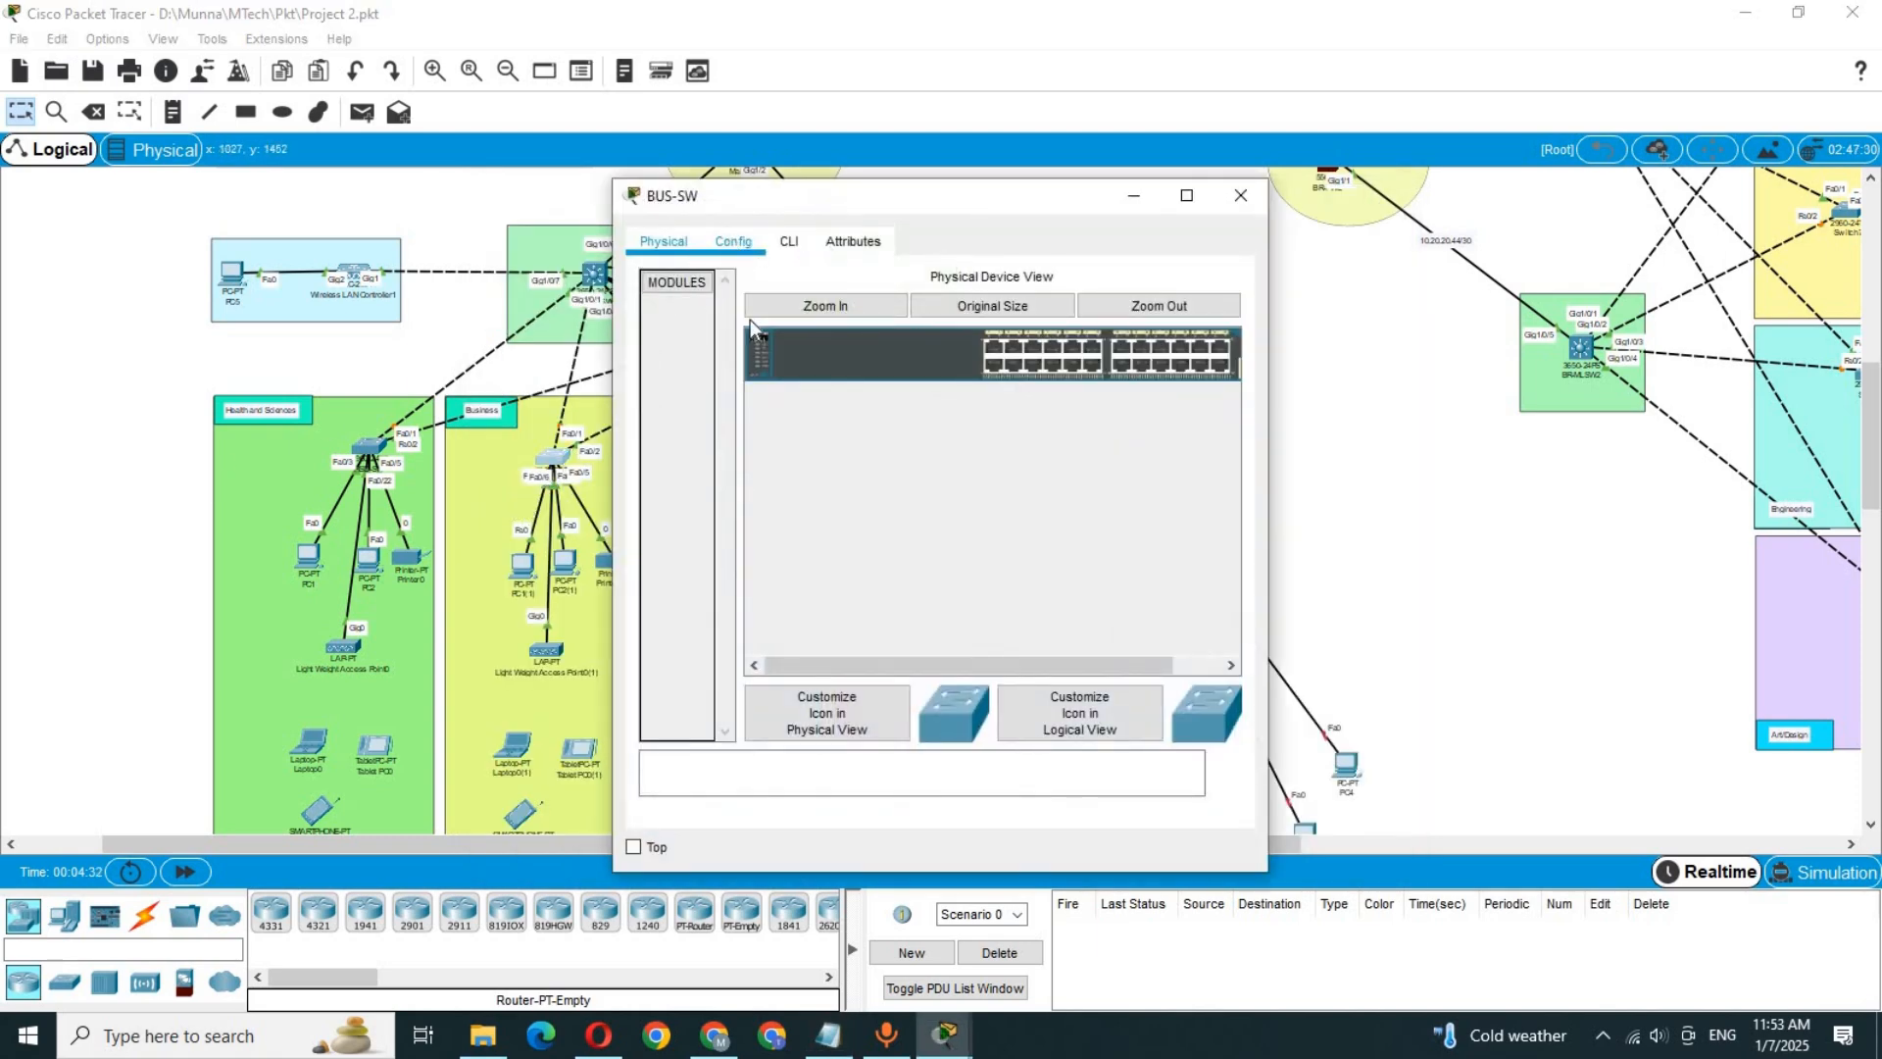
pyautogui.click(734, 242)
pyautogui.click(712, 417)
pyautogui.click(790, 242)
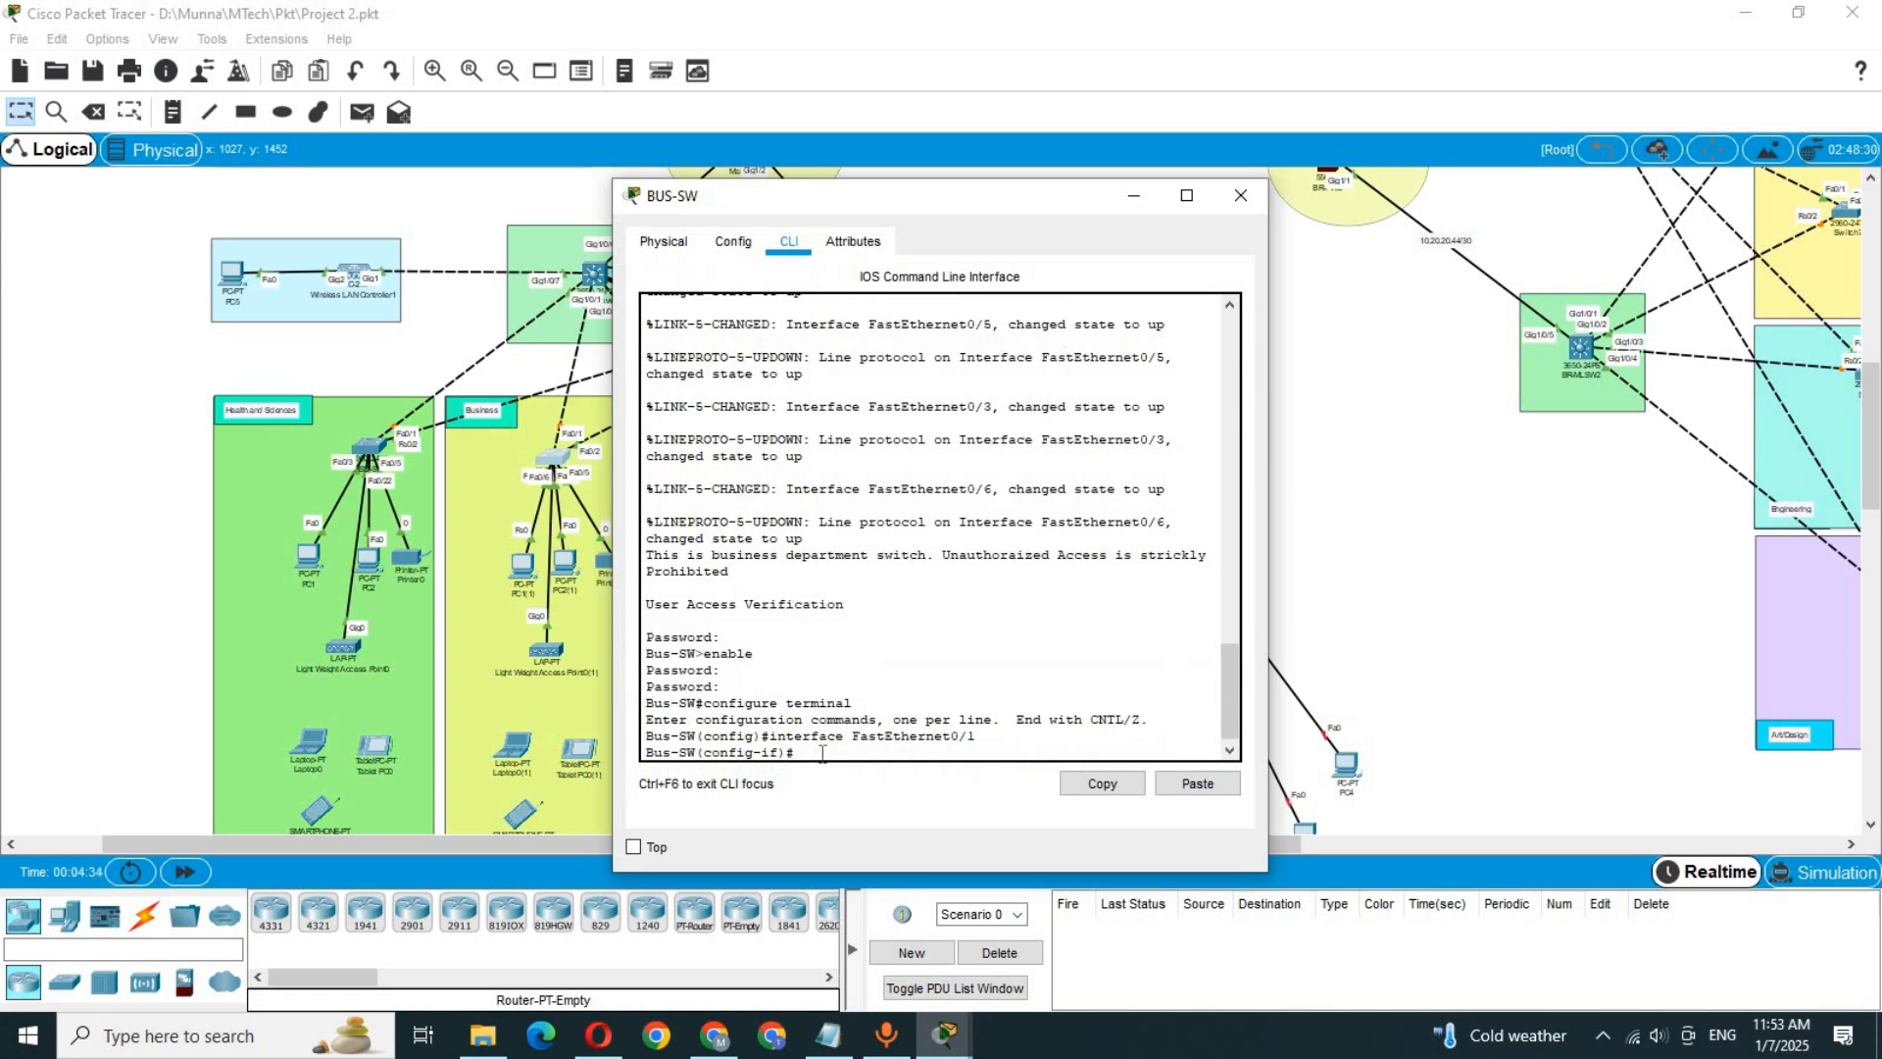
pyautogui.click(1197, 783)
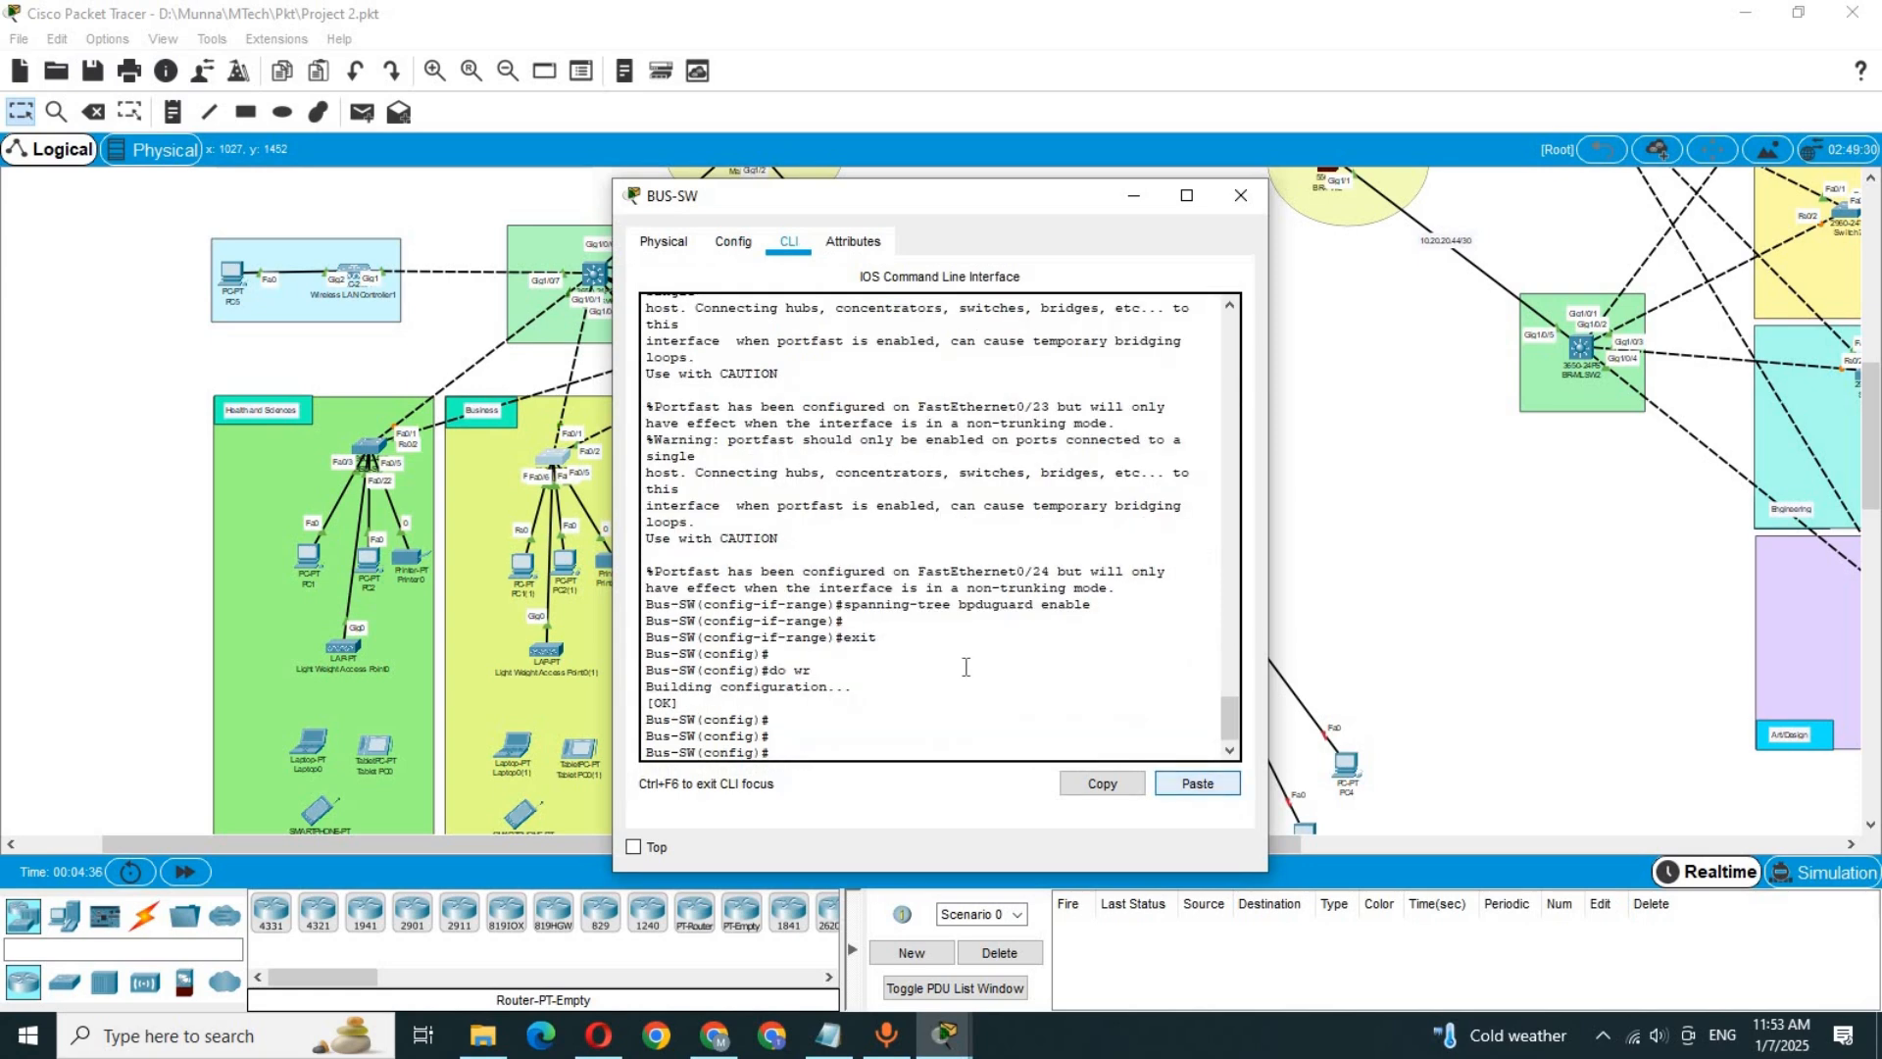
pyautogui.click(811, 496)
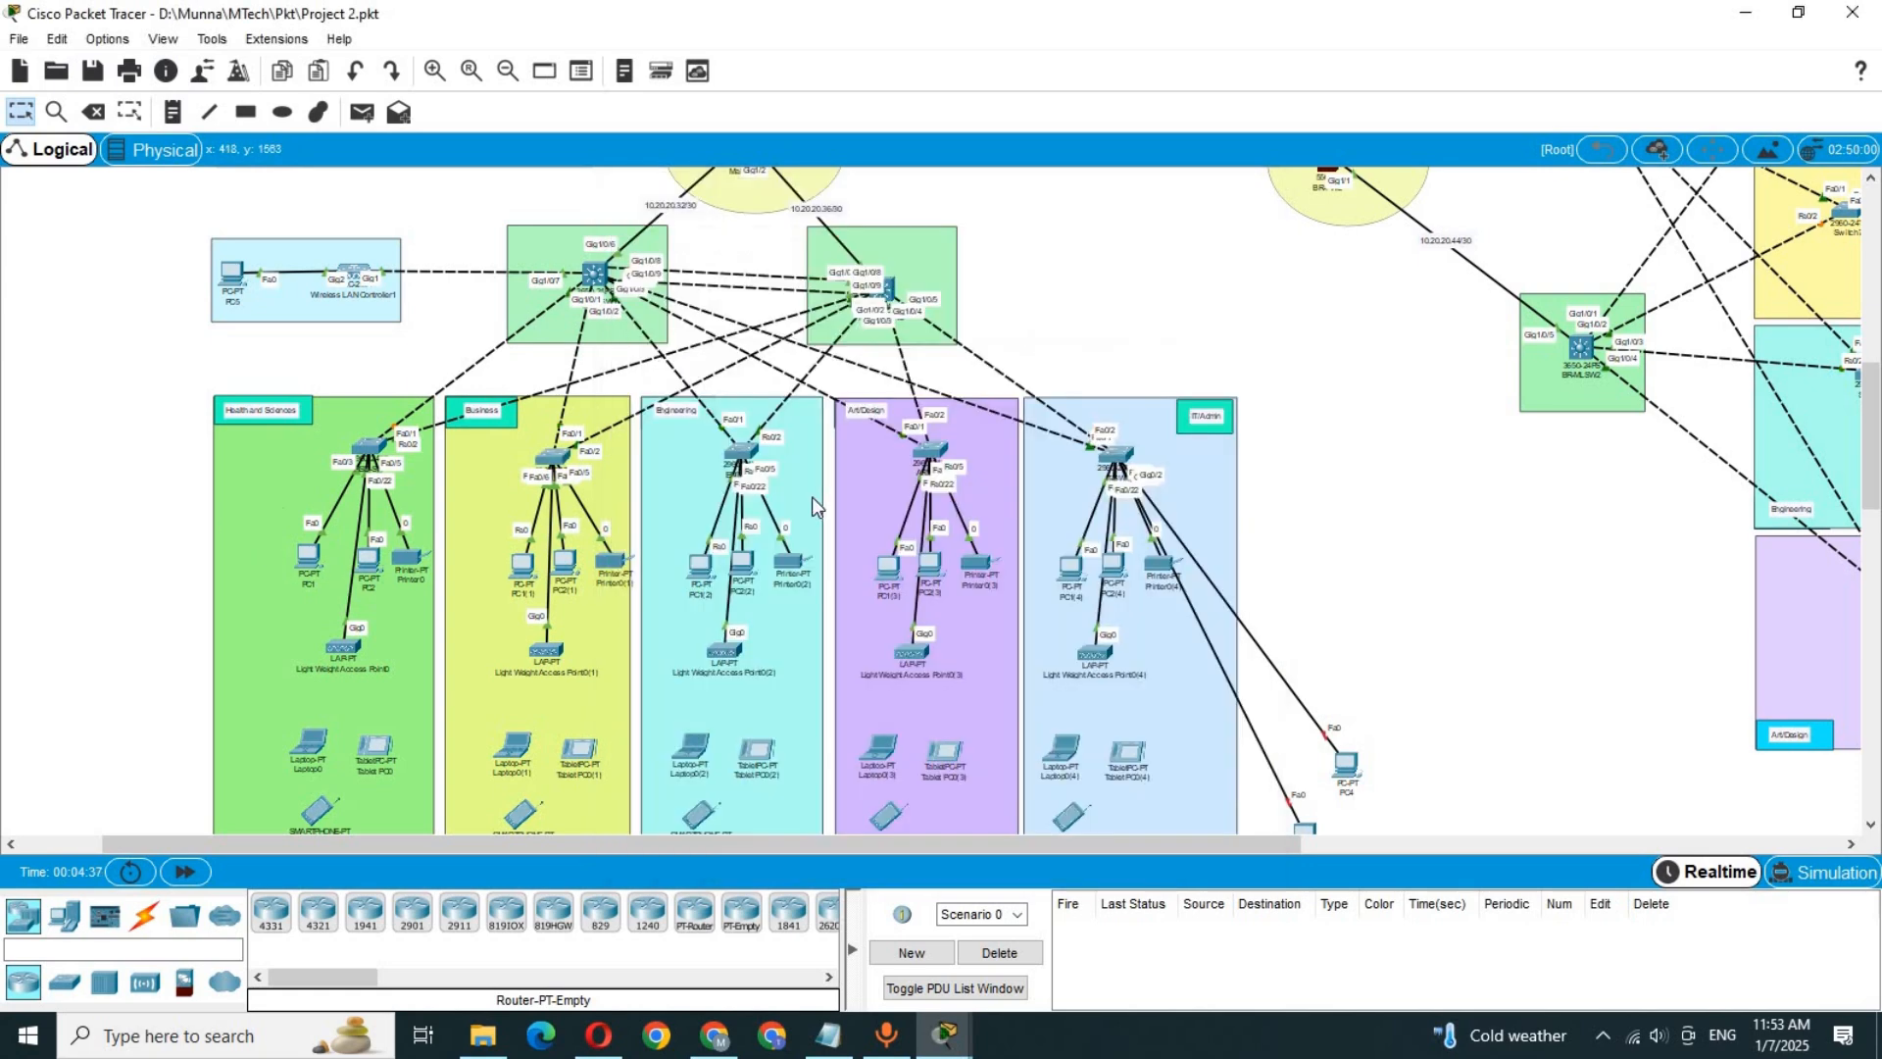
# Step: Enter ENG-SW's configuration mode via FastEthernet0/1 and paste the portfast and BPDU guard script into its command line
pyautogui.click(750, 453)
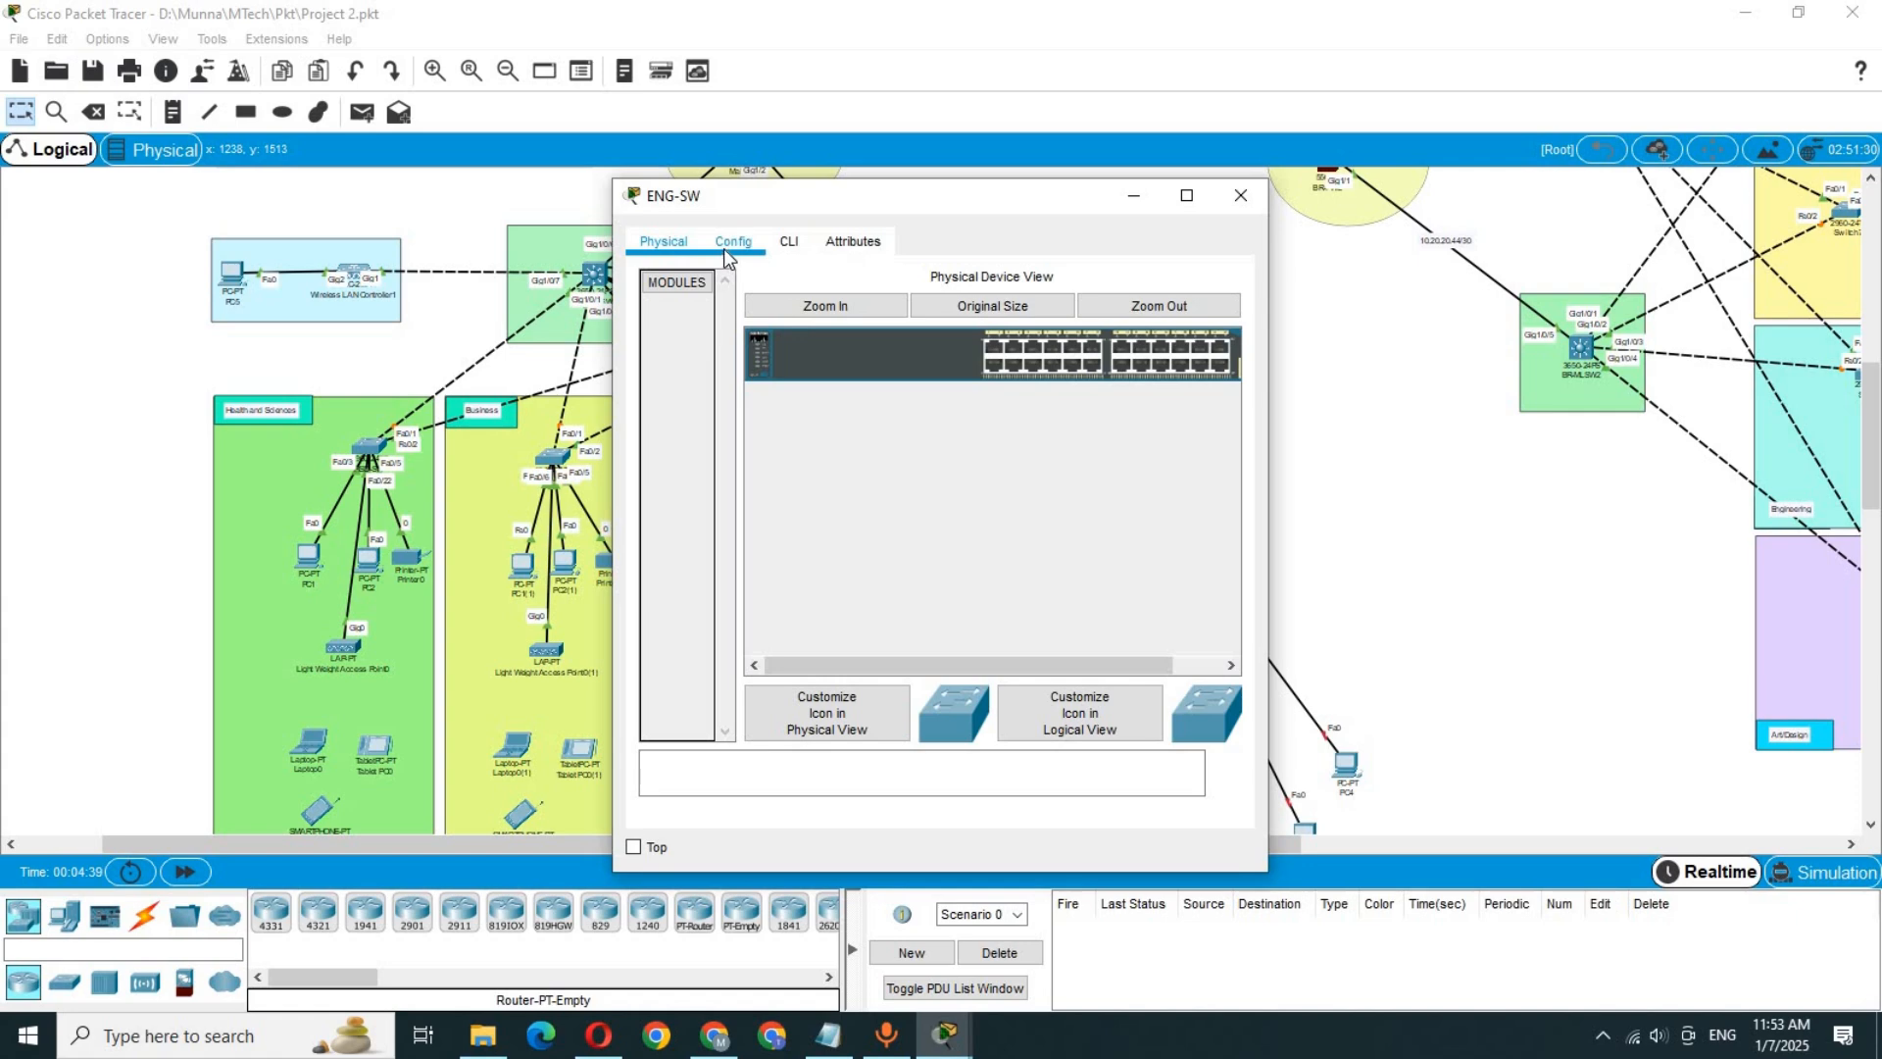
pyautogui.click(726, 247)
pyautogui.click(727, 419)
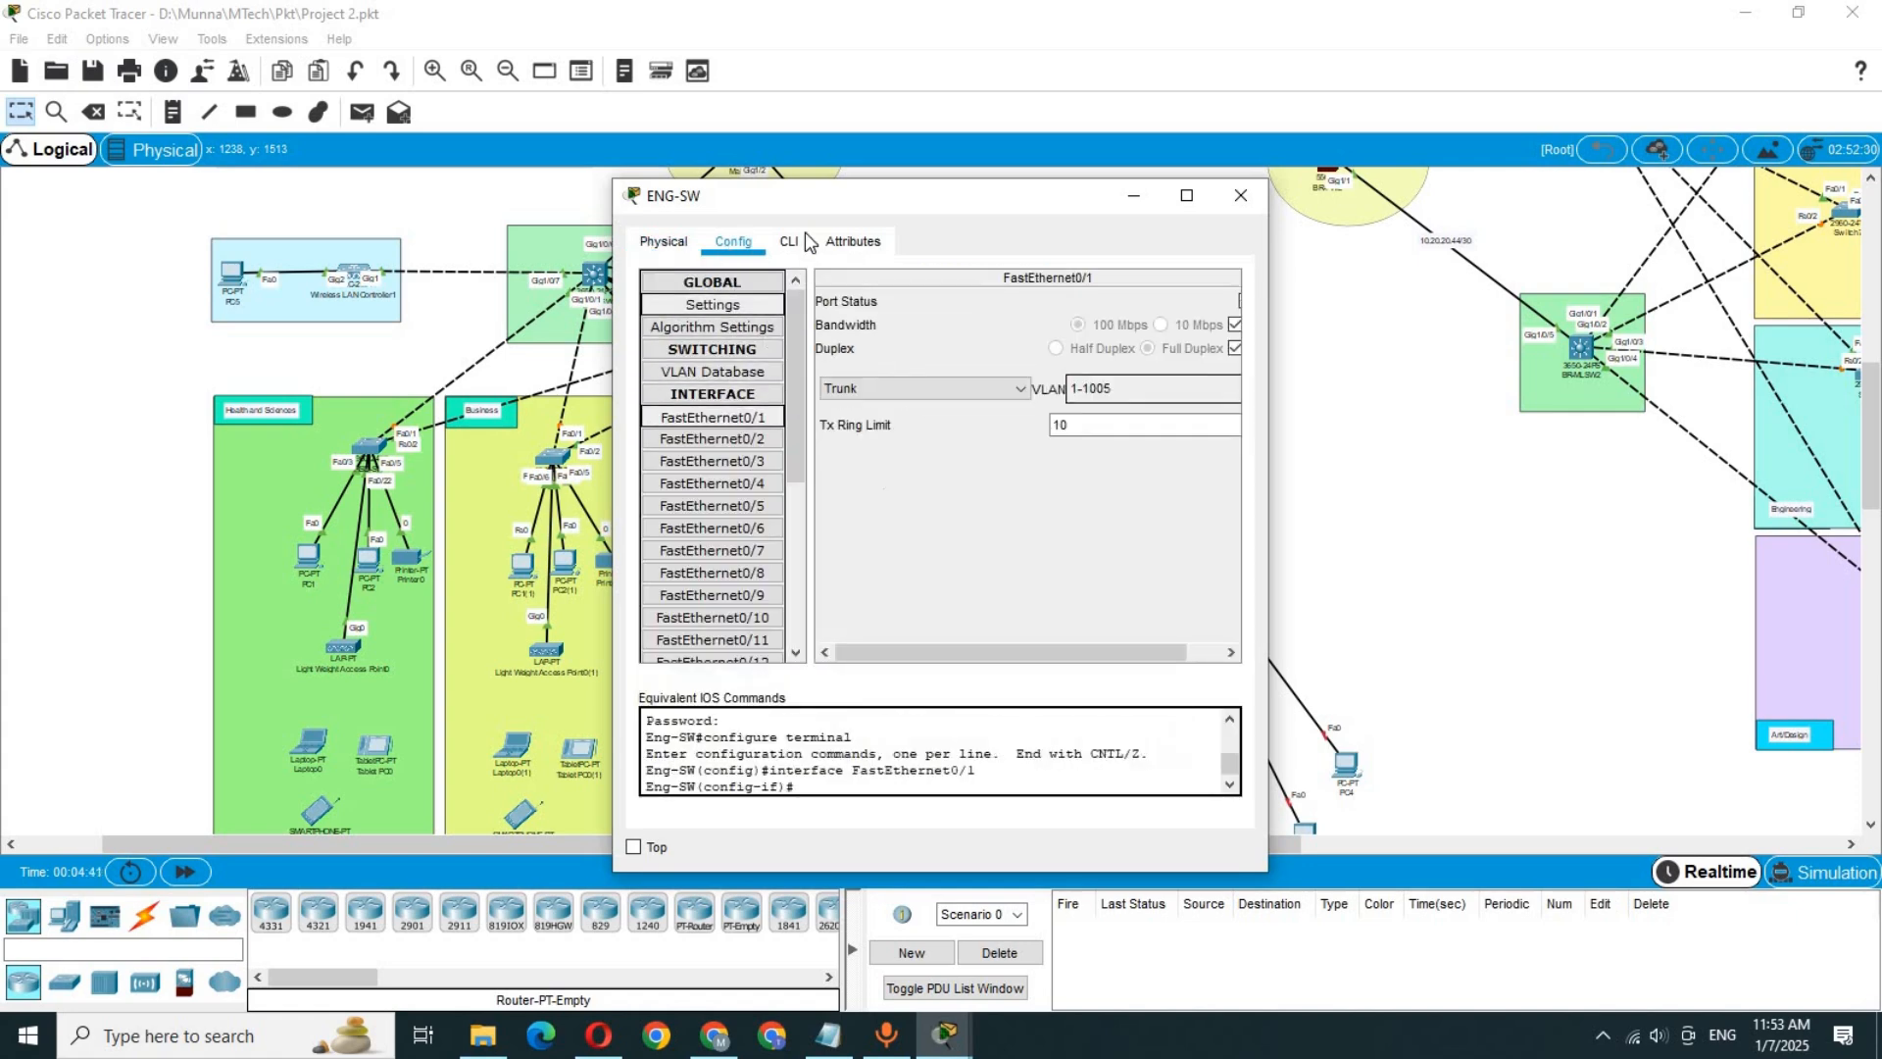
pyautogui.click(804, 242)
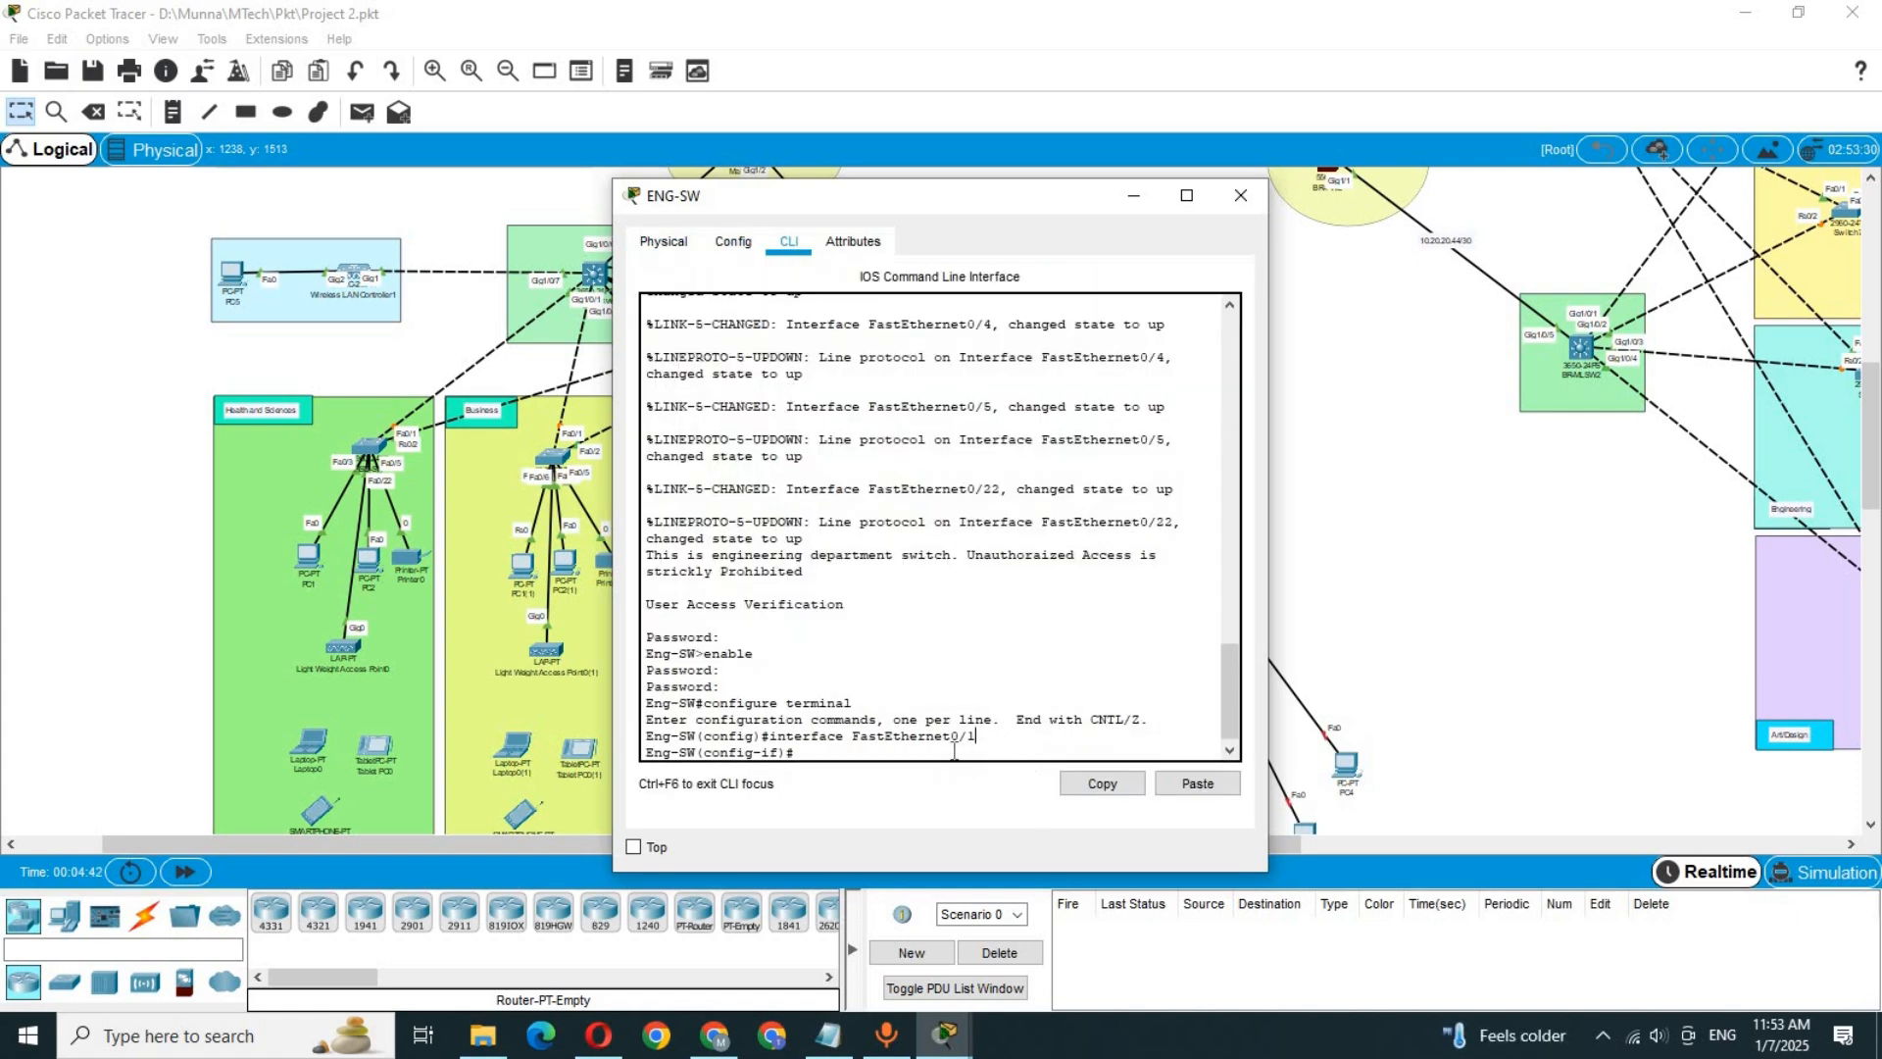
pyautogui.click(1188, 789)
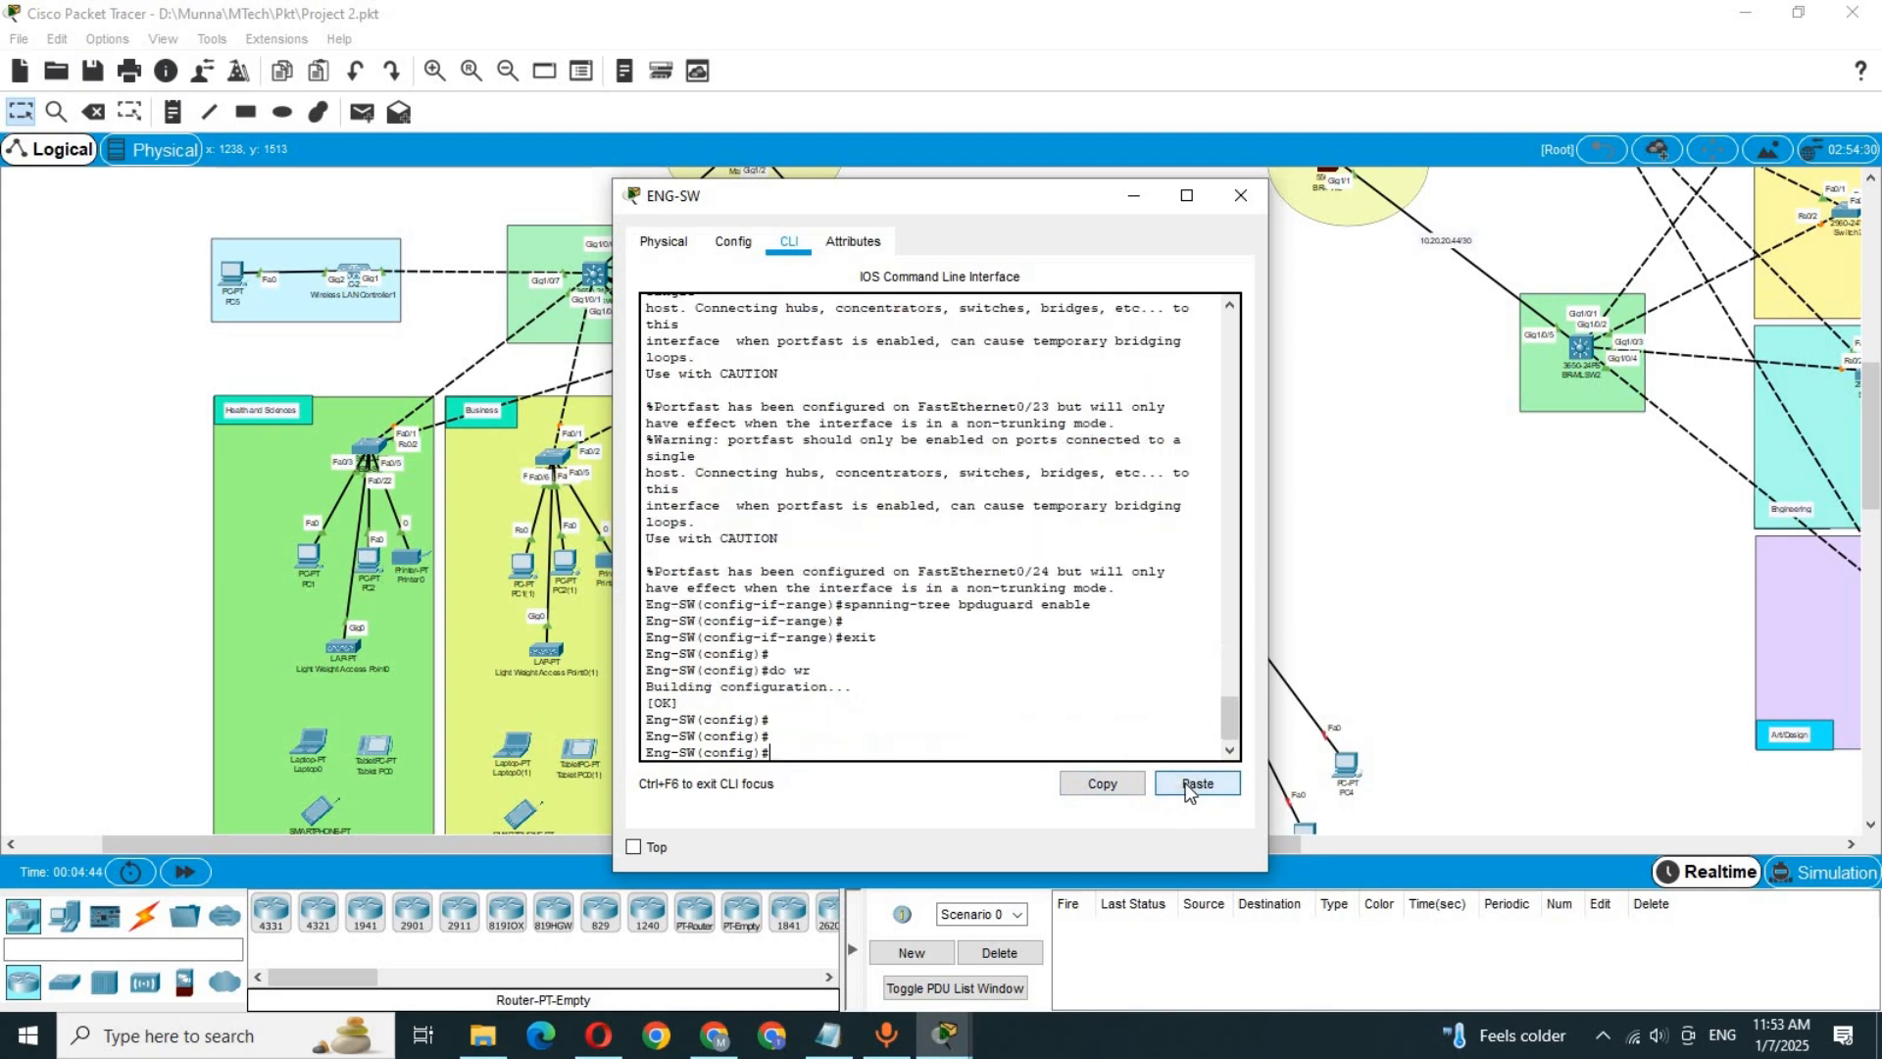
pyautogui.click(659, 537)
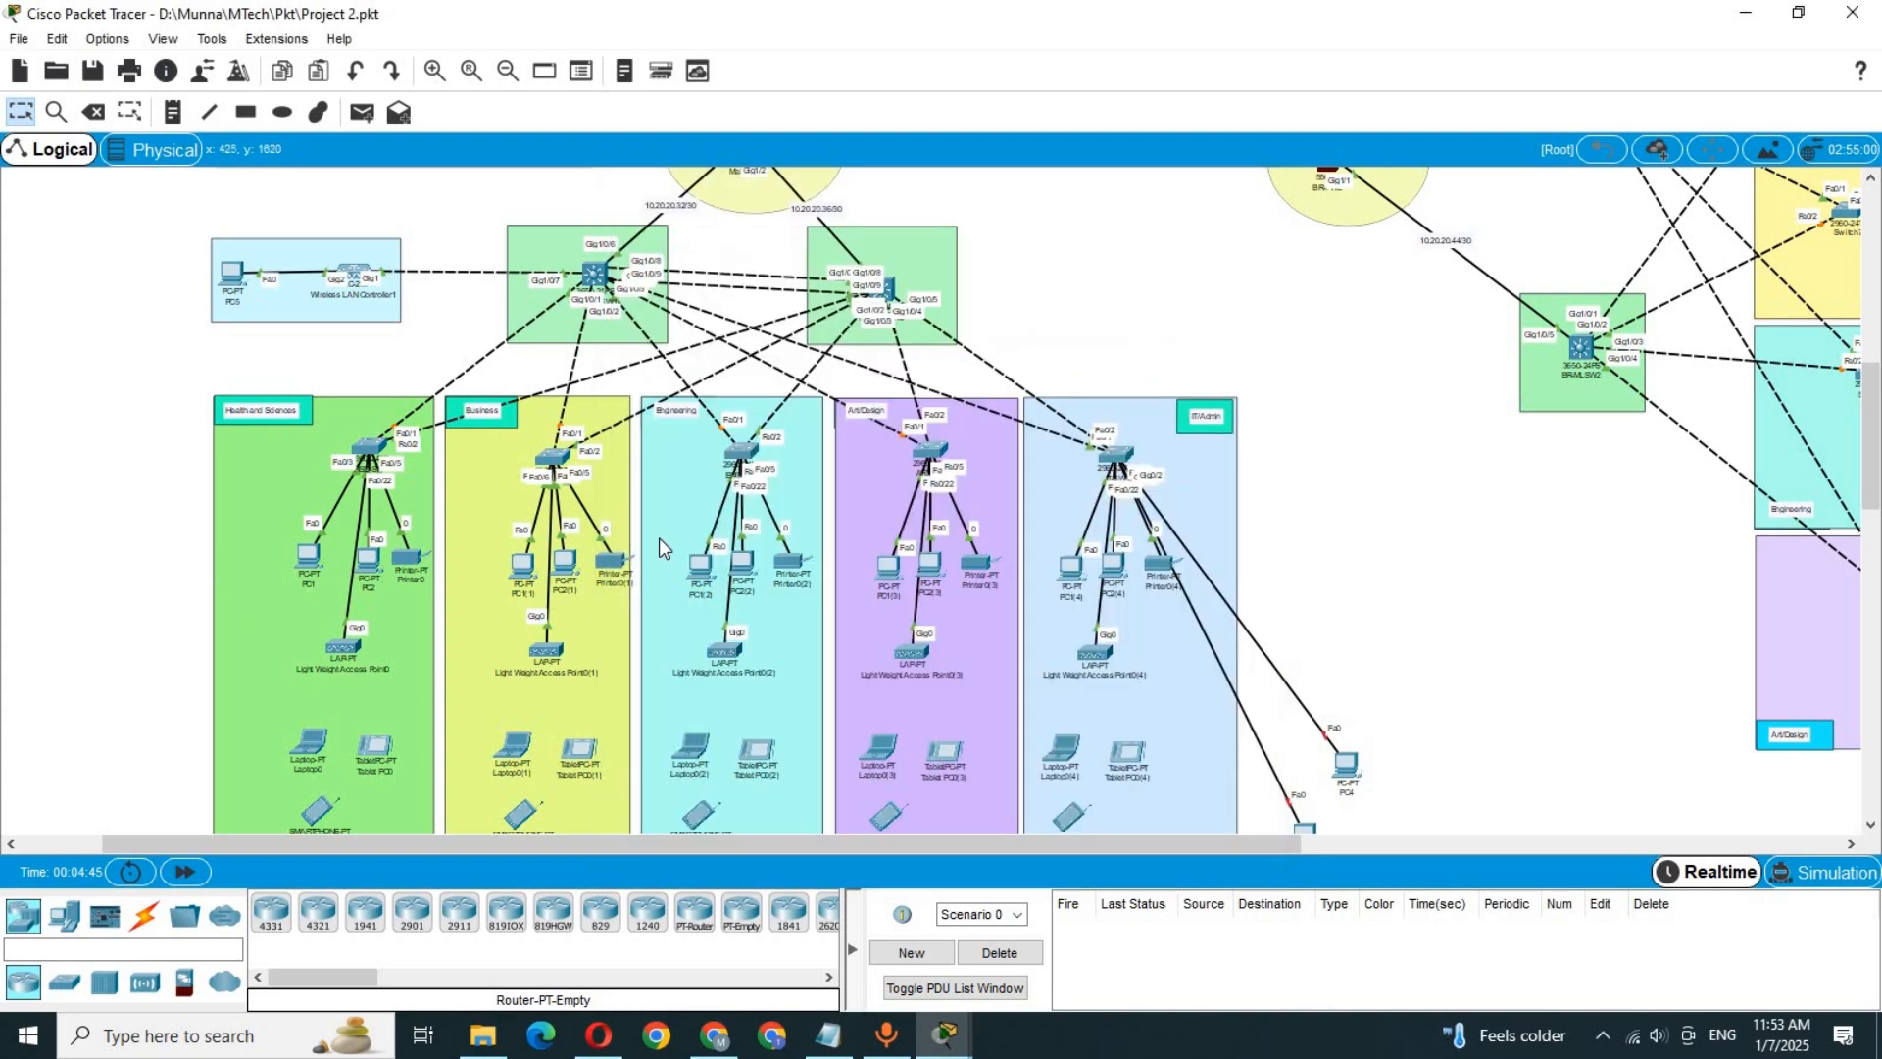
# Step: Enter ART-SW's configuration mode via FastEthernet0/1 and paste the portfast and BPDU guard script into its command line
pyautogui.click(929, 451)
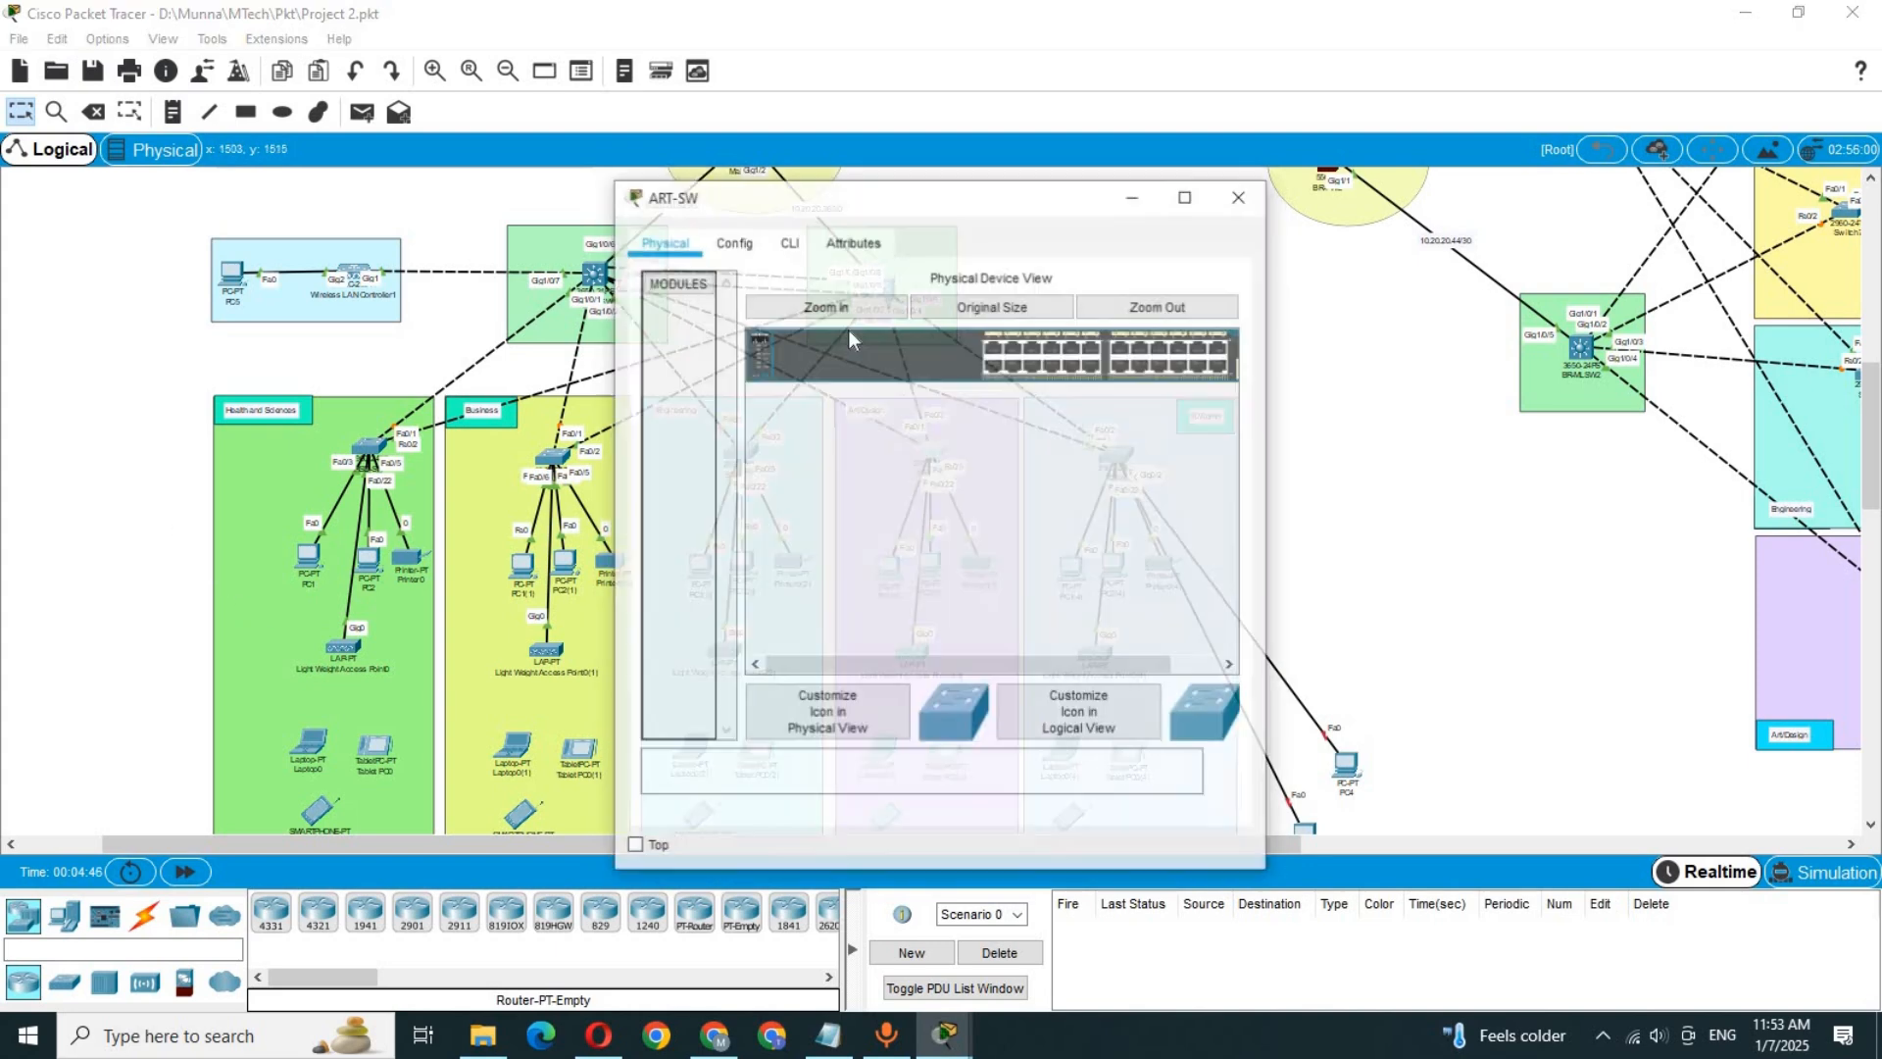
pyautogui.click(751, 243)
pyautogui.click(733, 416)
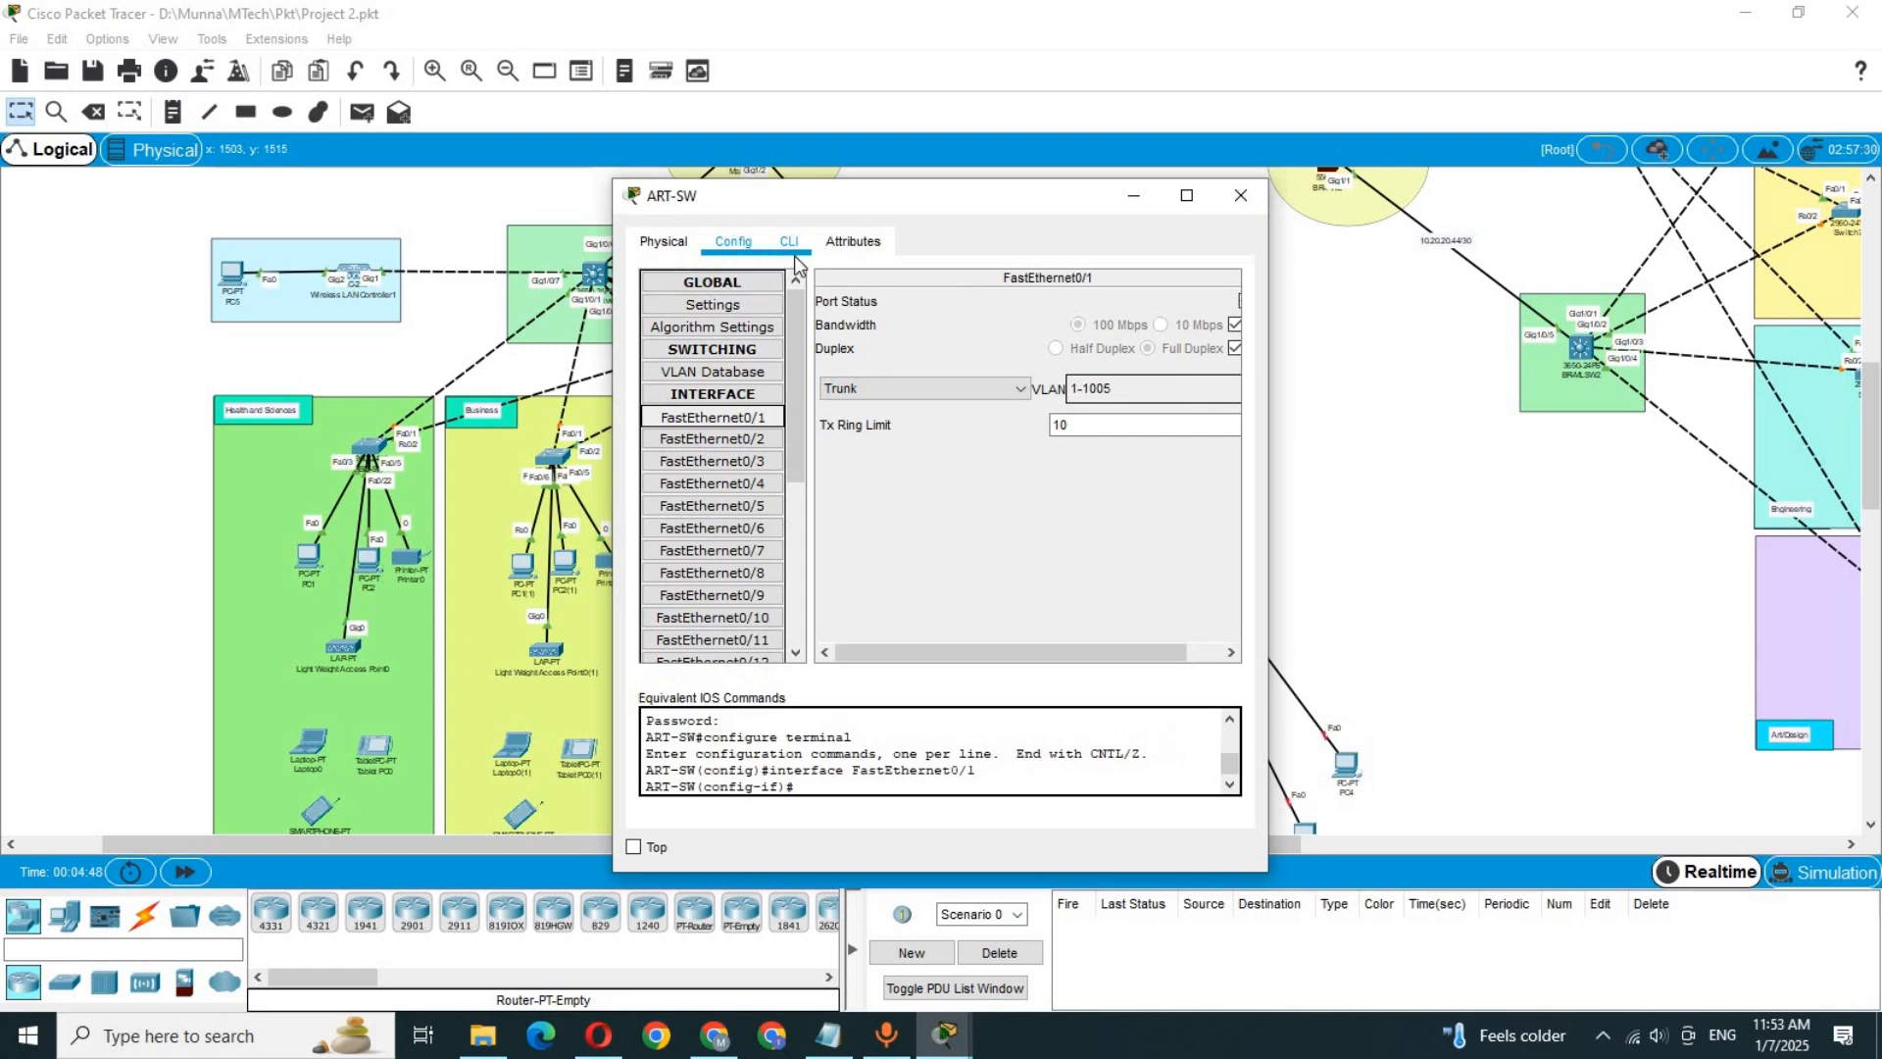
pyautogui.click(790, 243)
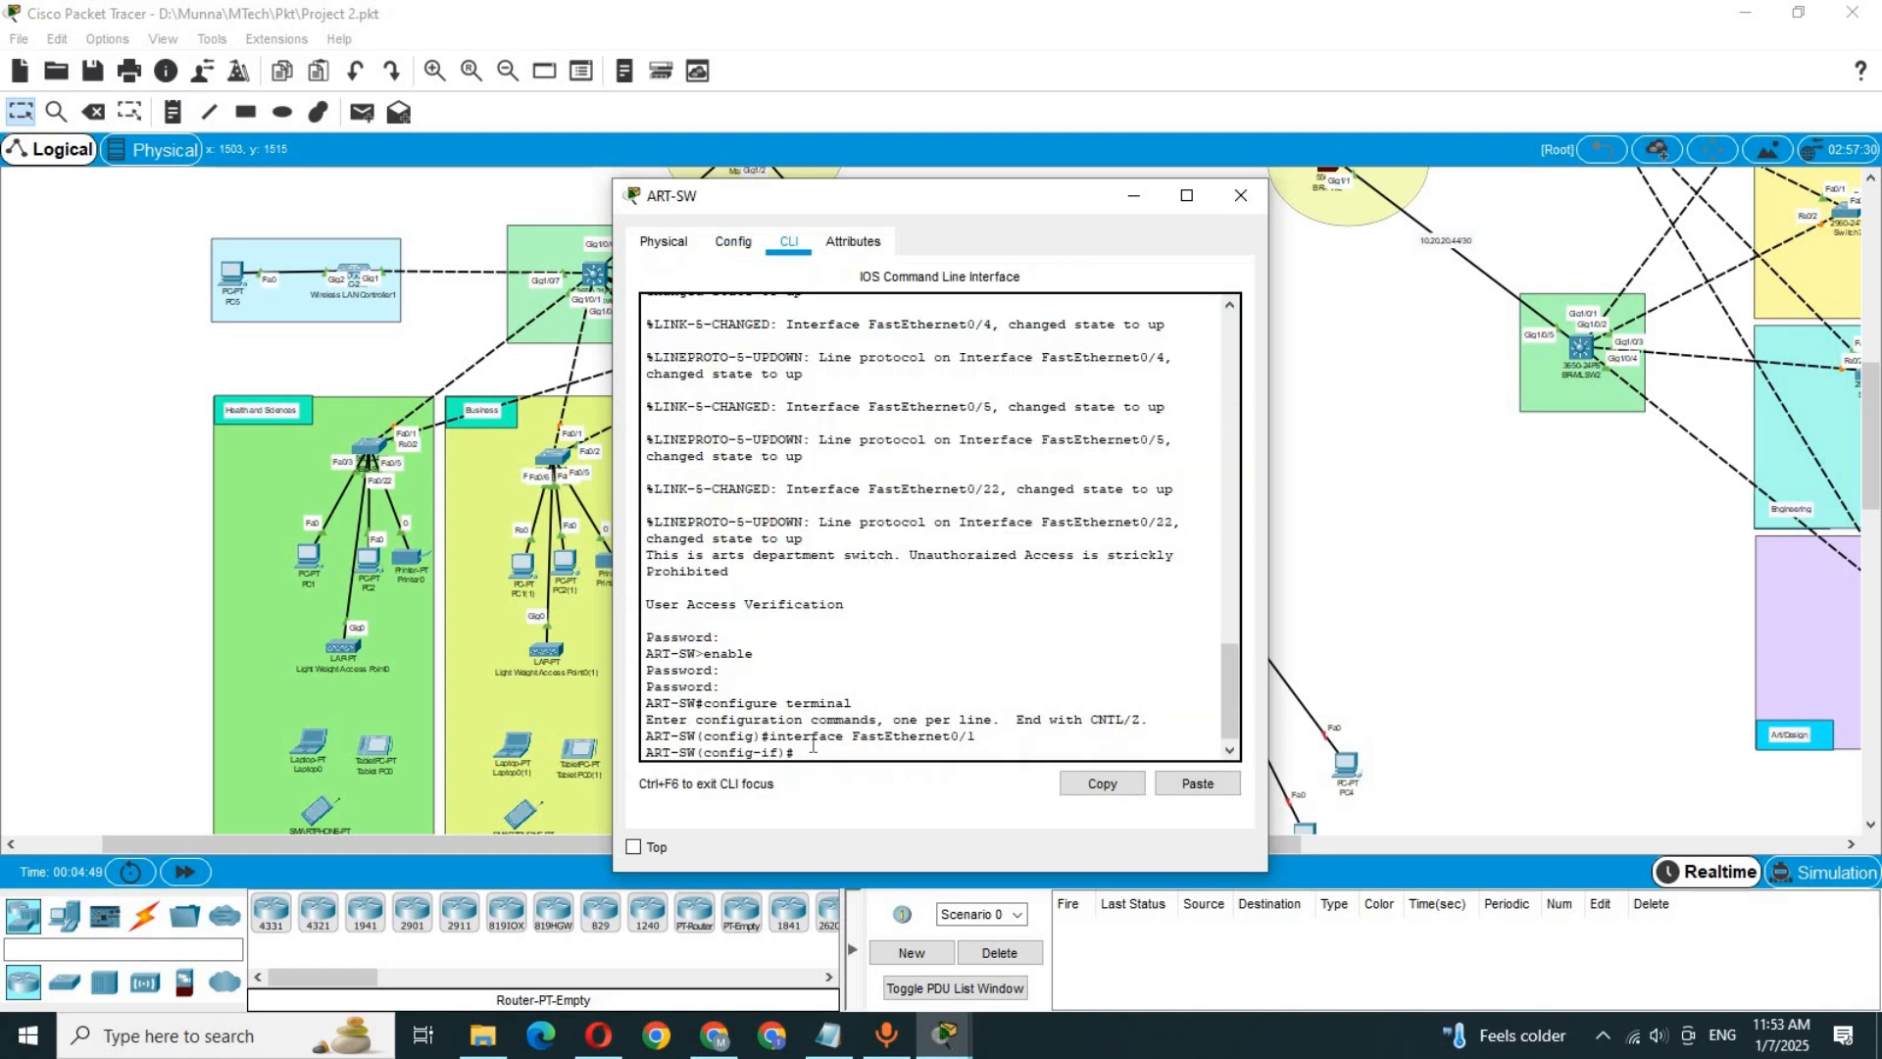
pyautogui.click(1198, 783)
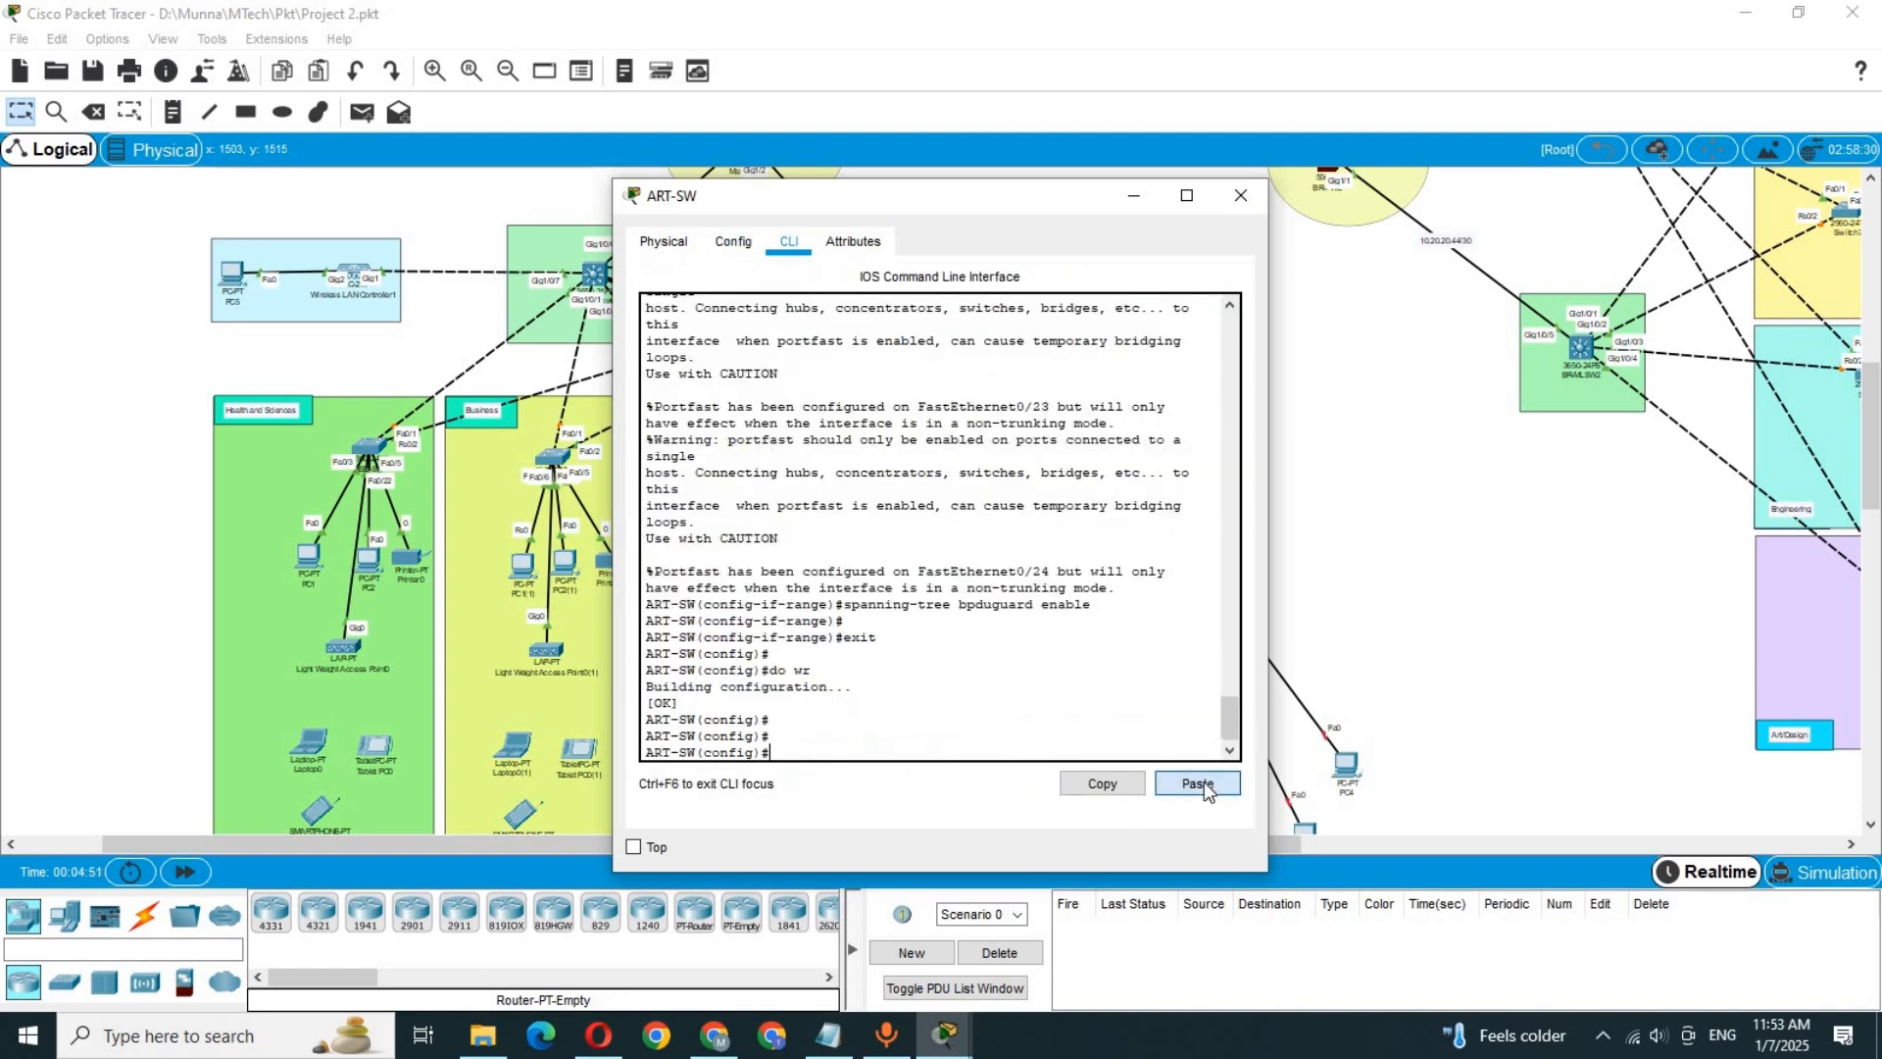
pyautogui.click(152, 517)
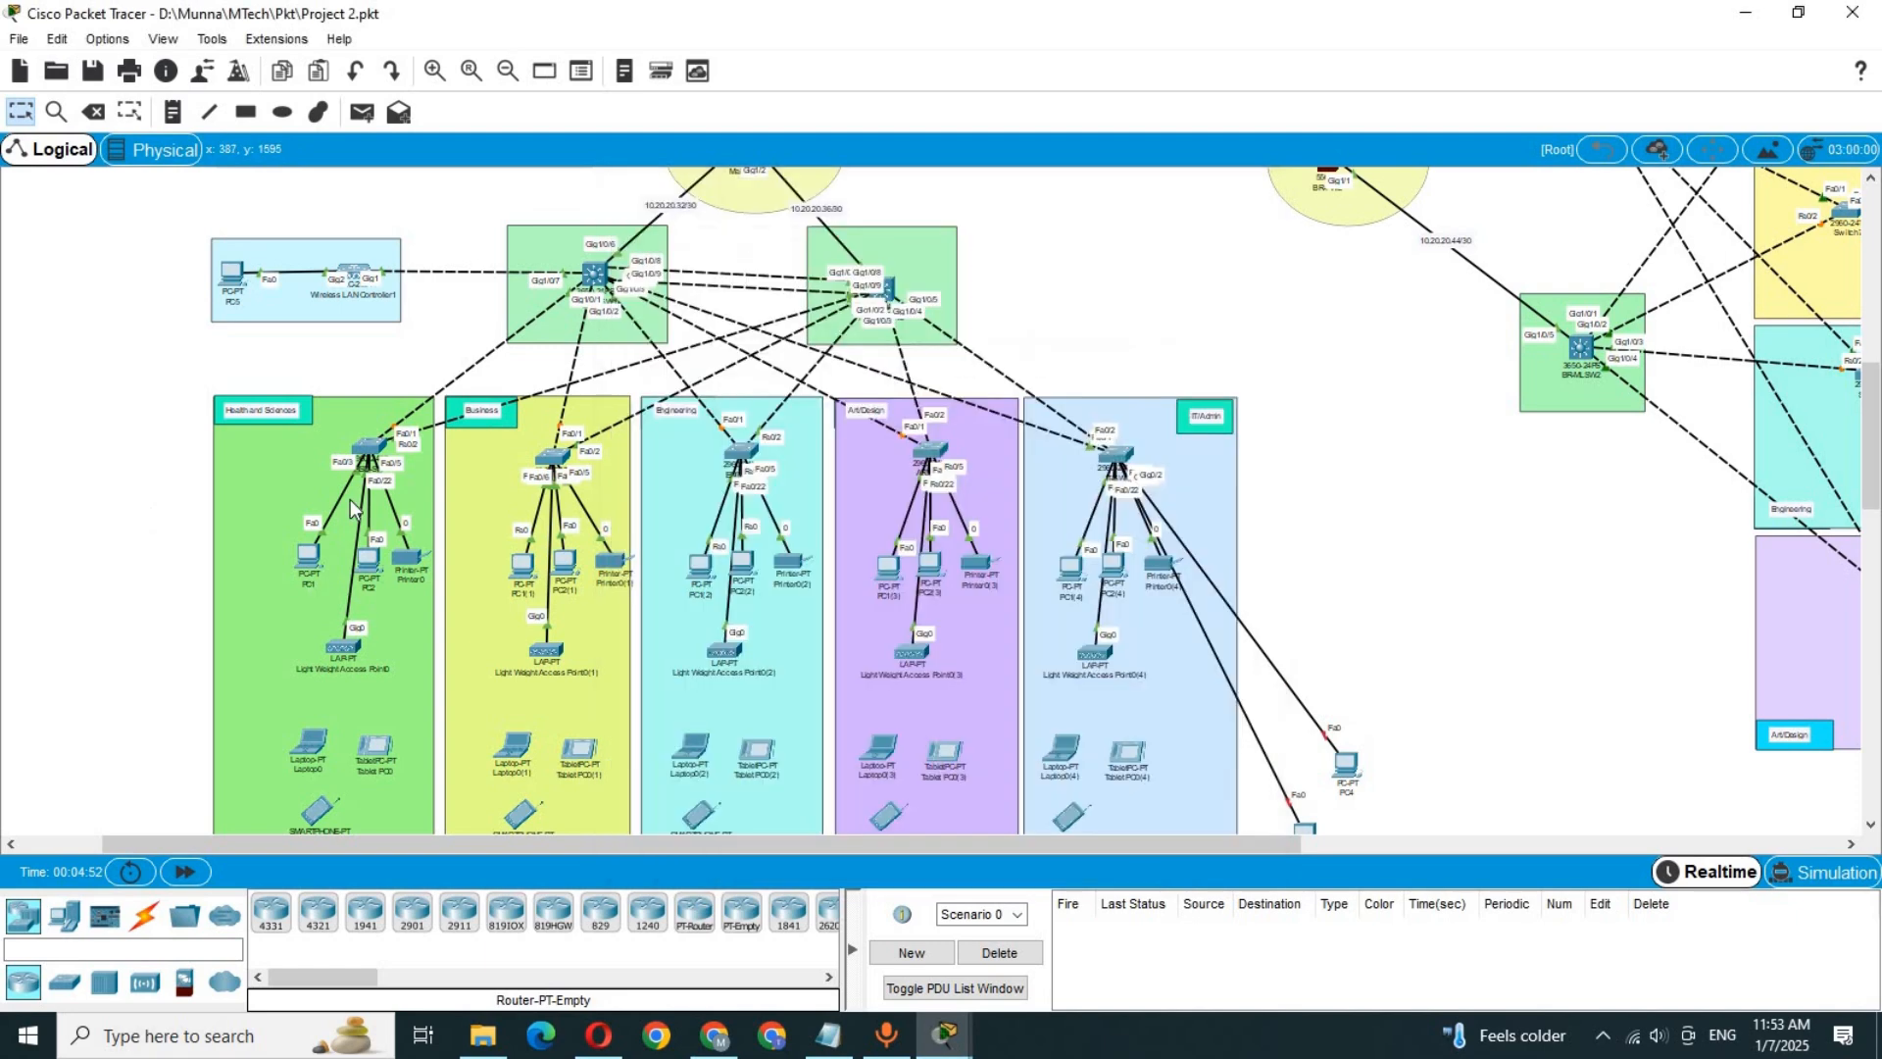
# Step: Enter IT-SW's configuration mode via FastEthernet0/1 and paste the portfast and BPDU guard script into its command line
pyautogui.click(1118, 457)
pyautogui.click(790, 243)
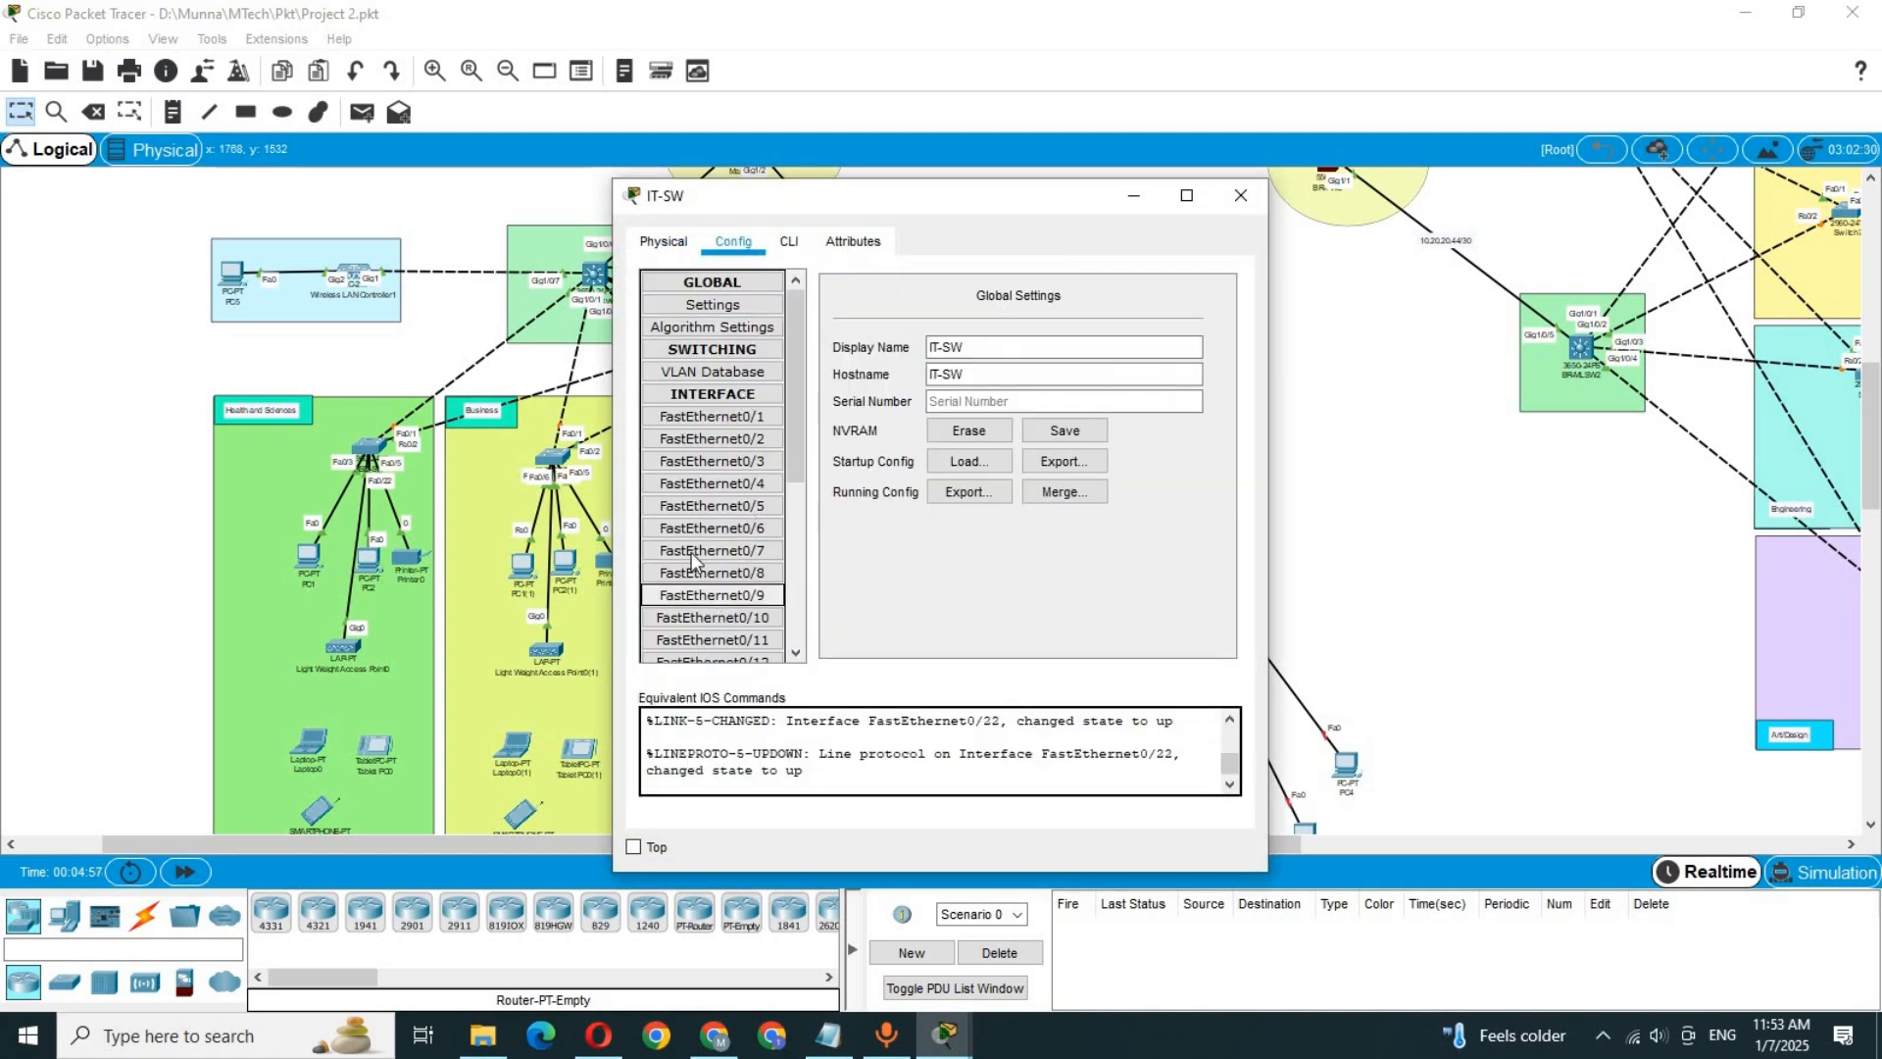
pyautogui.click(794, 242)
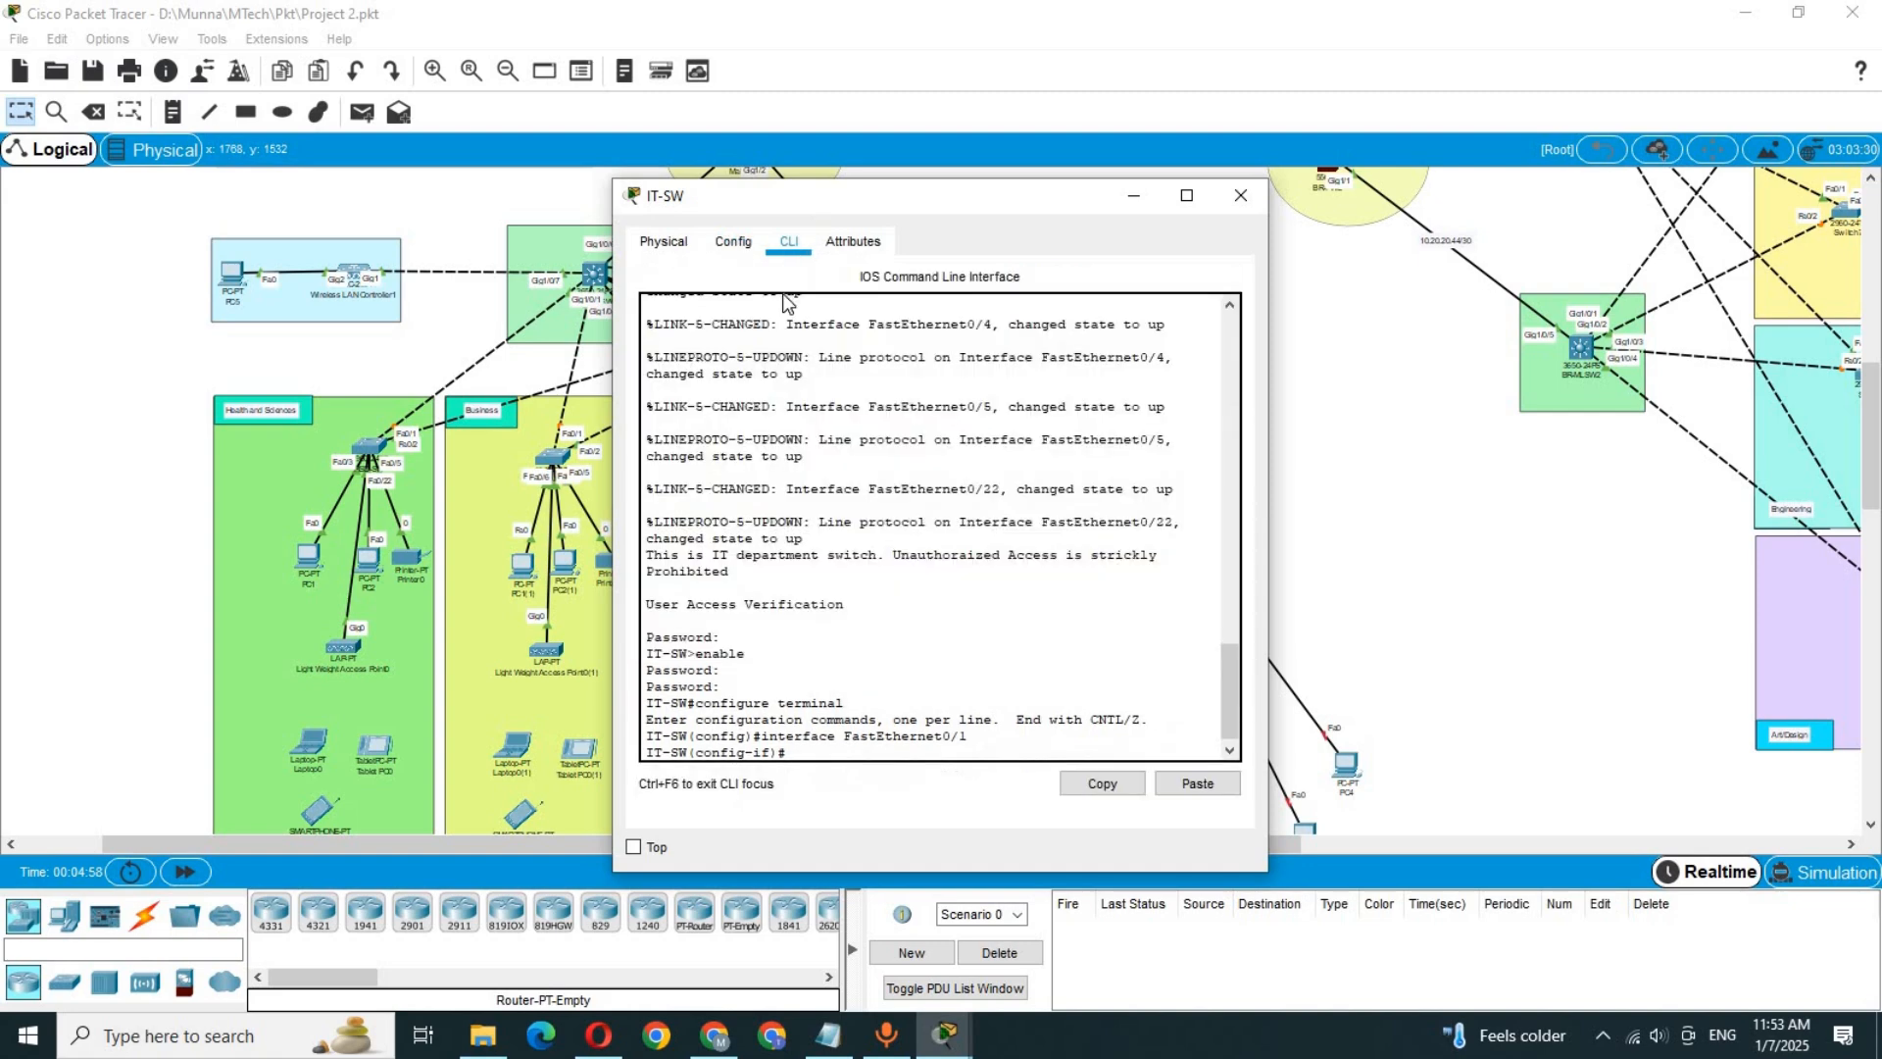
pyautogui.click(1213, 794)
pyautogui.click(135, 472)
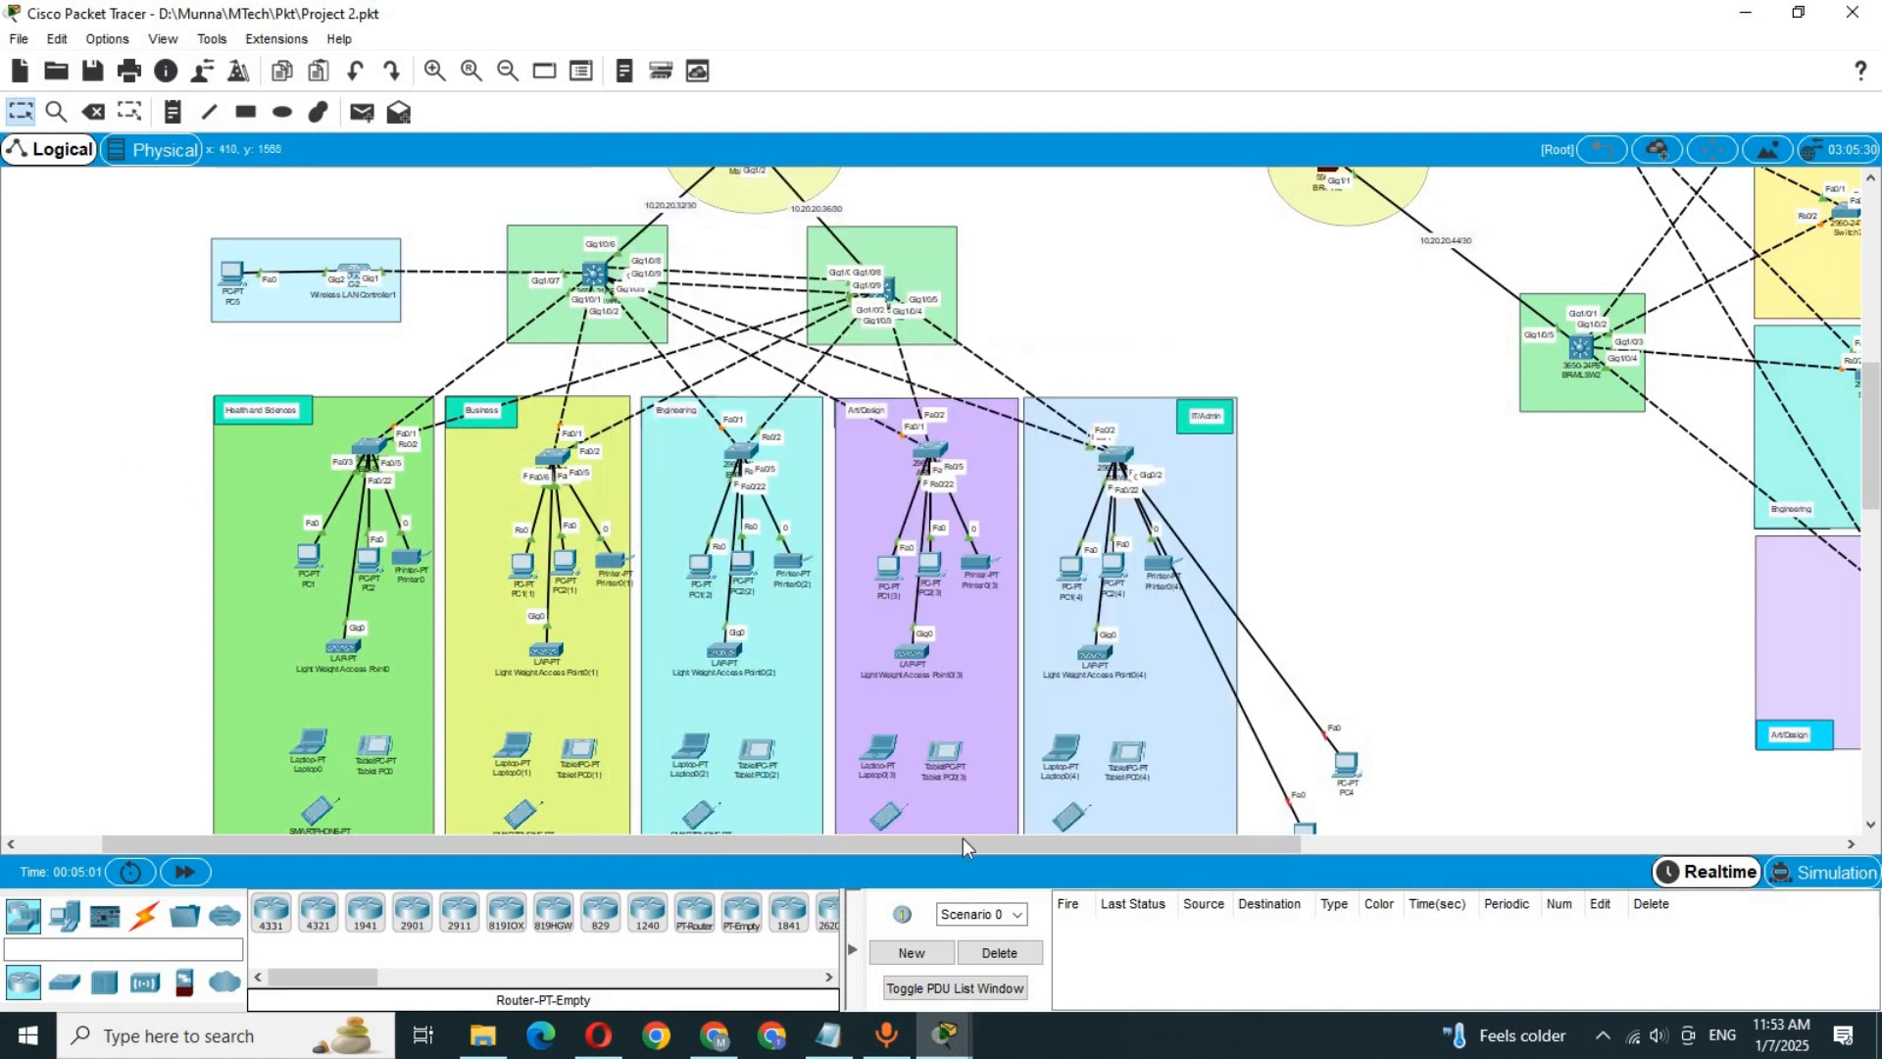
# Step: Open the branch Art/Design switch (Switch9), enter configuration mode via FastEthernet0/1 and paste the portfast and BPDU guard script into its command line
pyautogui.moveTo(949, 843); pyautogui.dragTo(1406, 839)
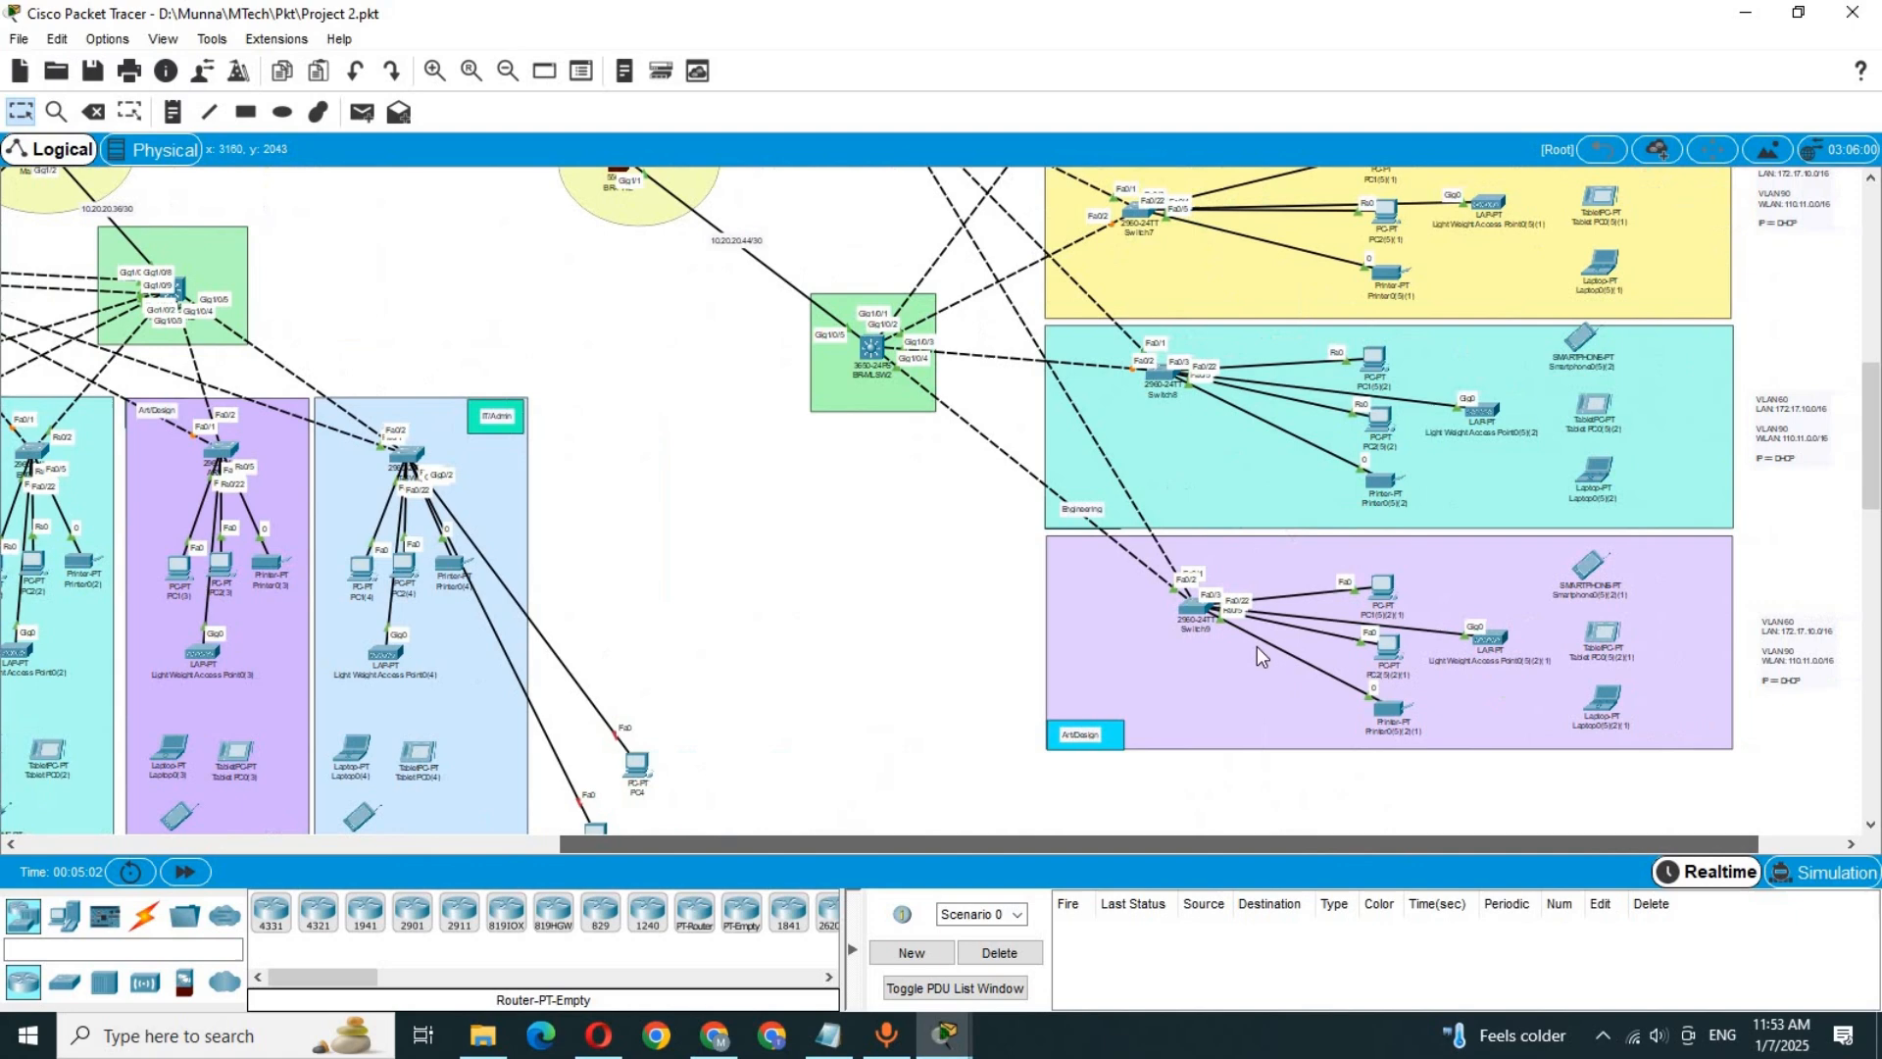
pyautogui.click(1196, 608)
pyautogui.click(790, 241)
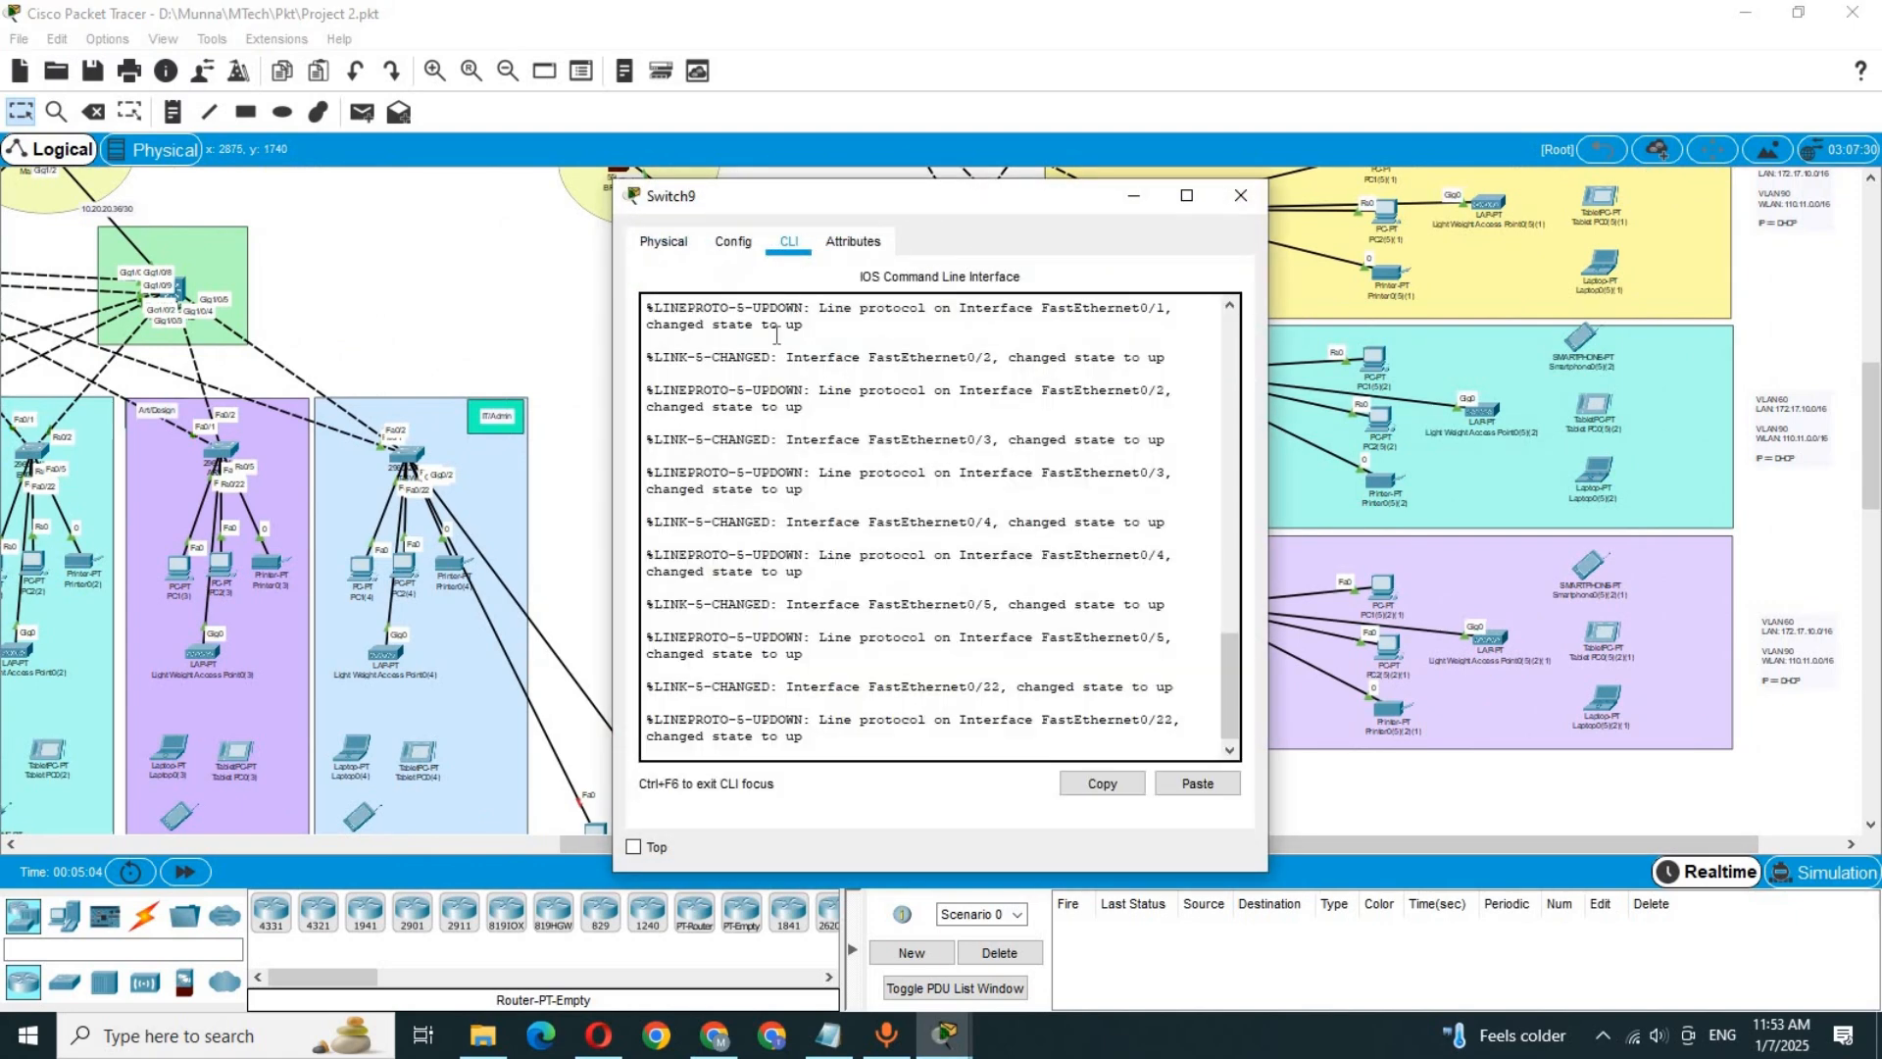
pyautogui.click(737, 245)
pyautogui.click(712, 416)
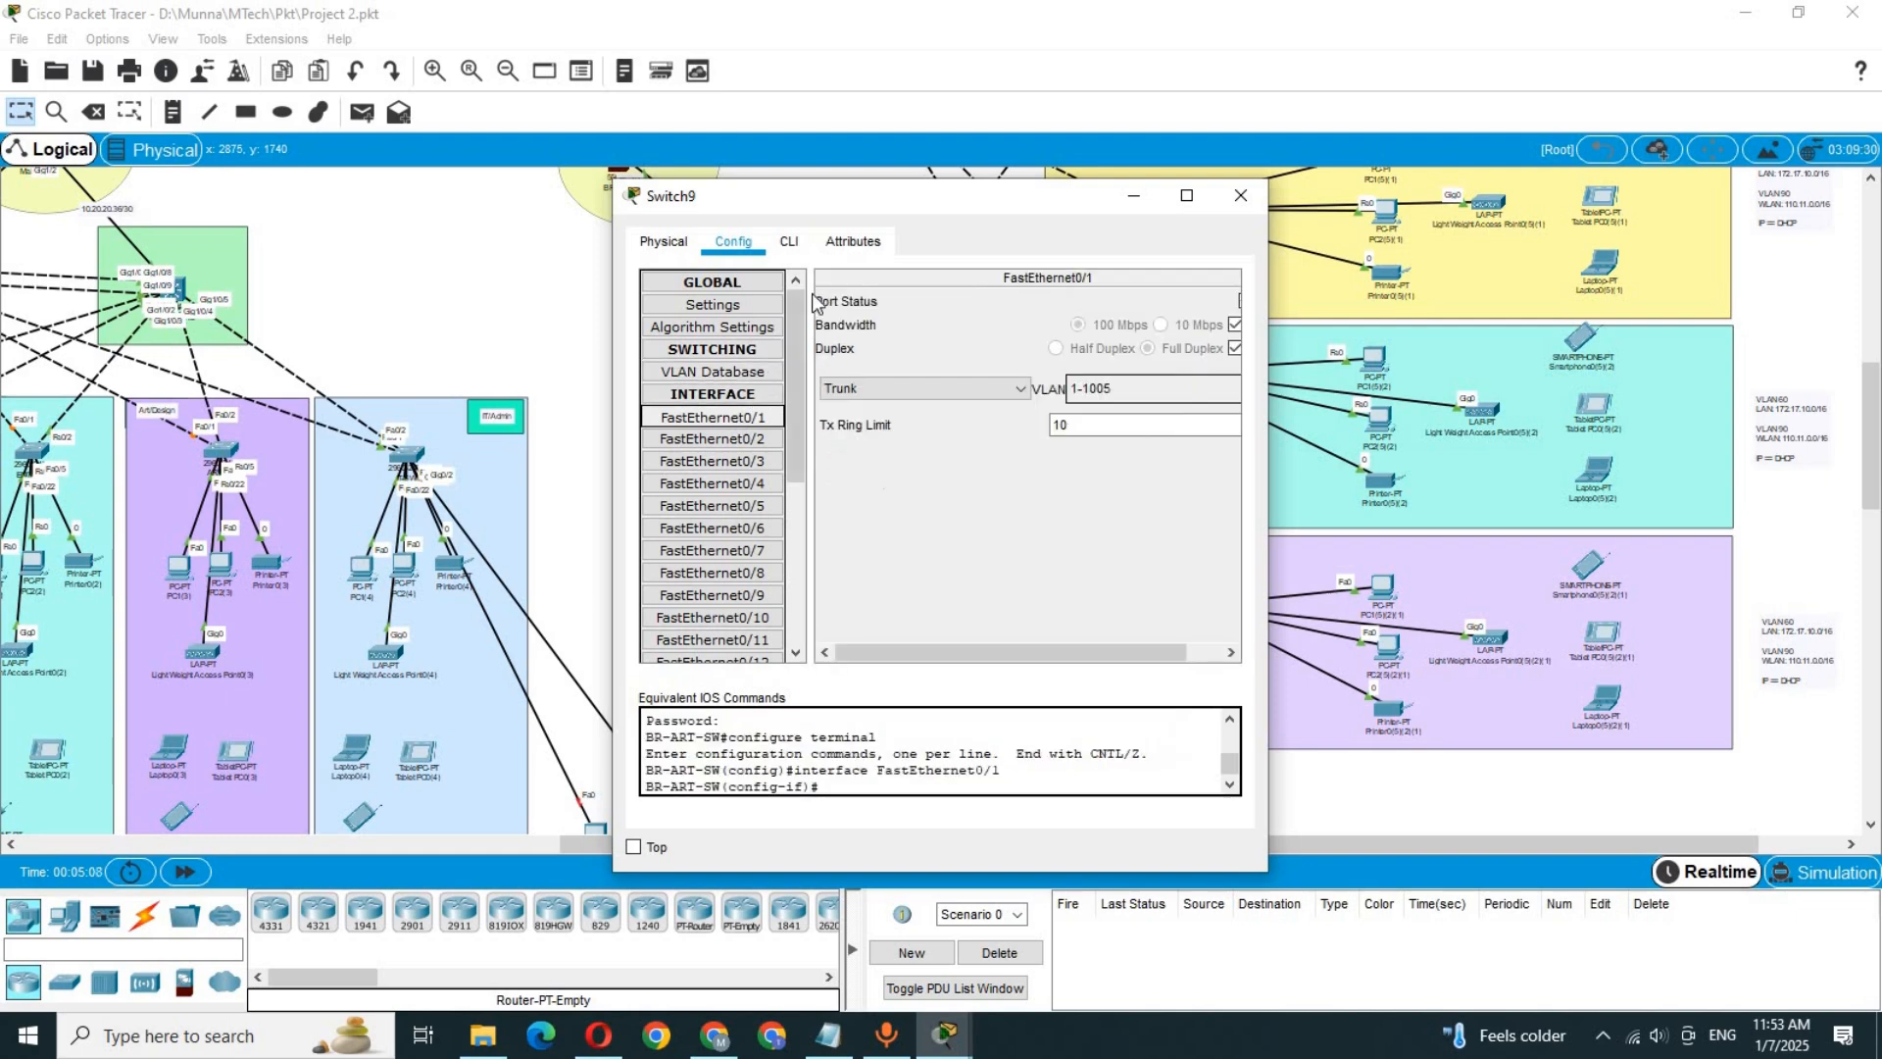
pyautogui.click(789, 241)
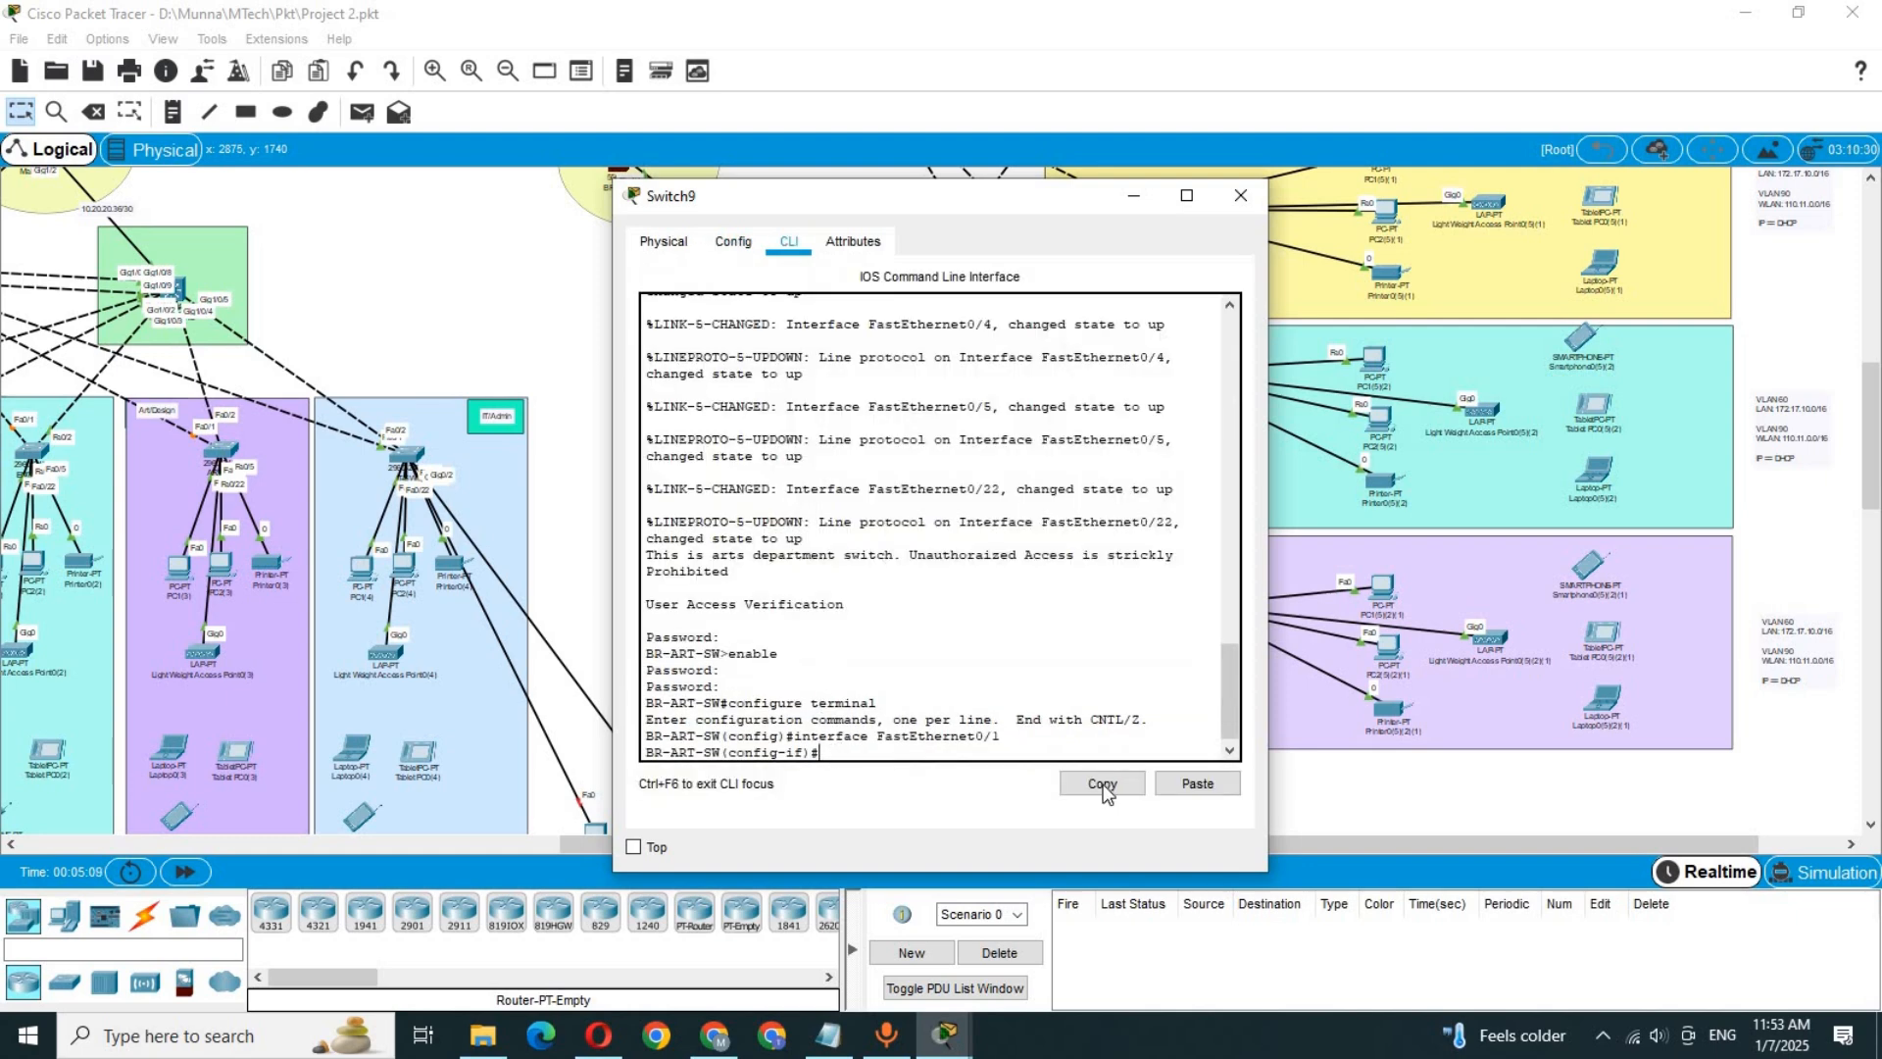
pyautogui.click(1192, 786)
pyautogui.click(1241, 196)
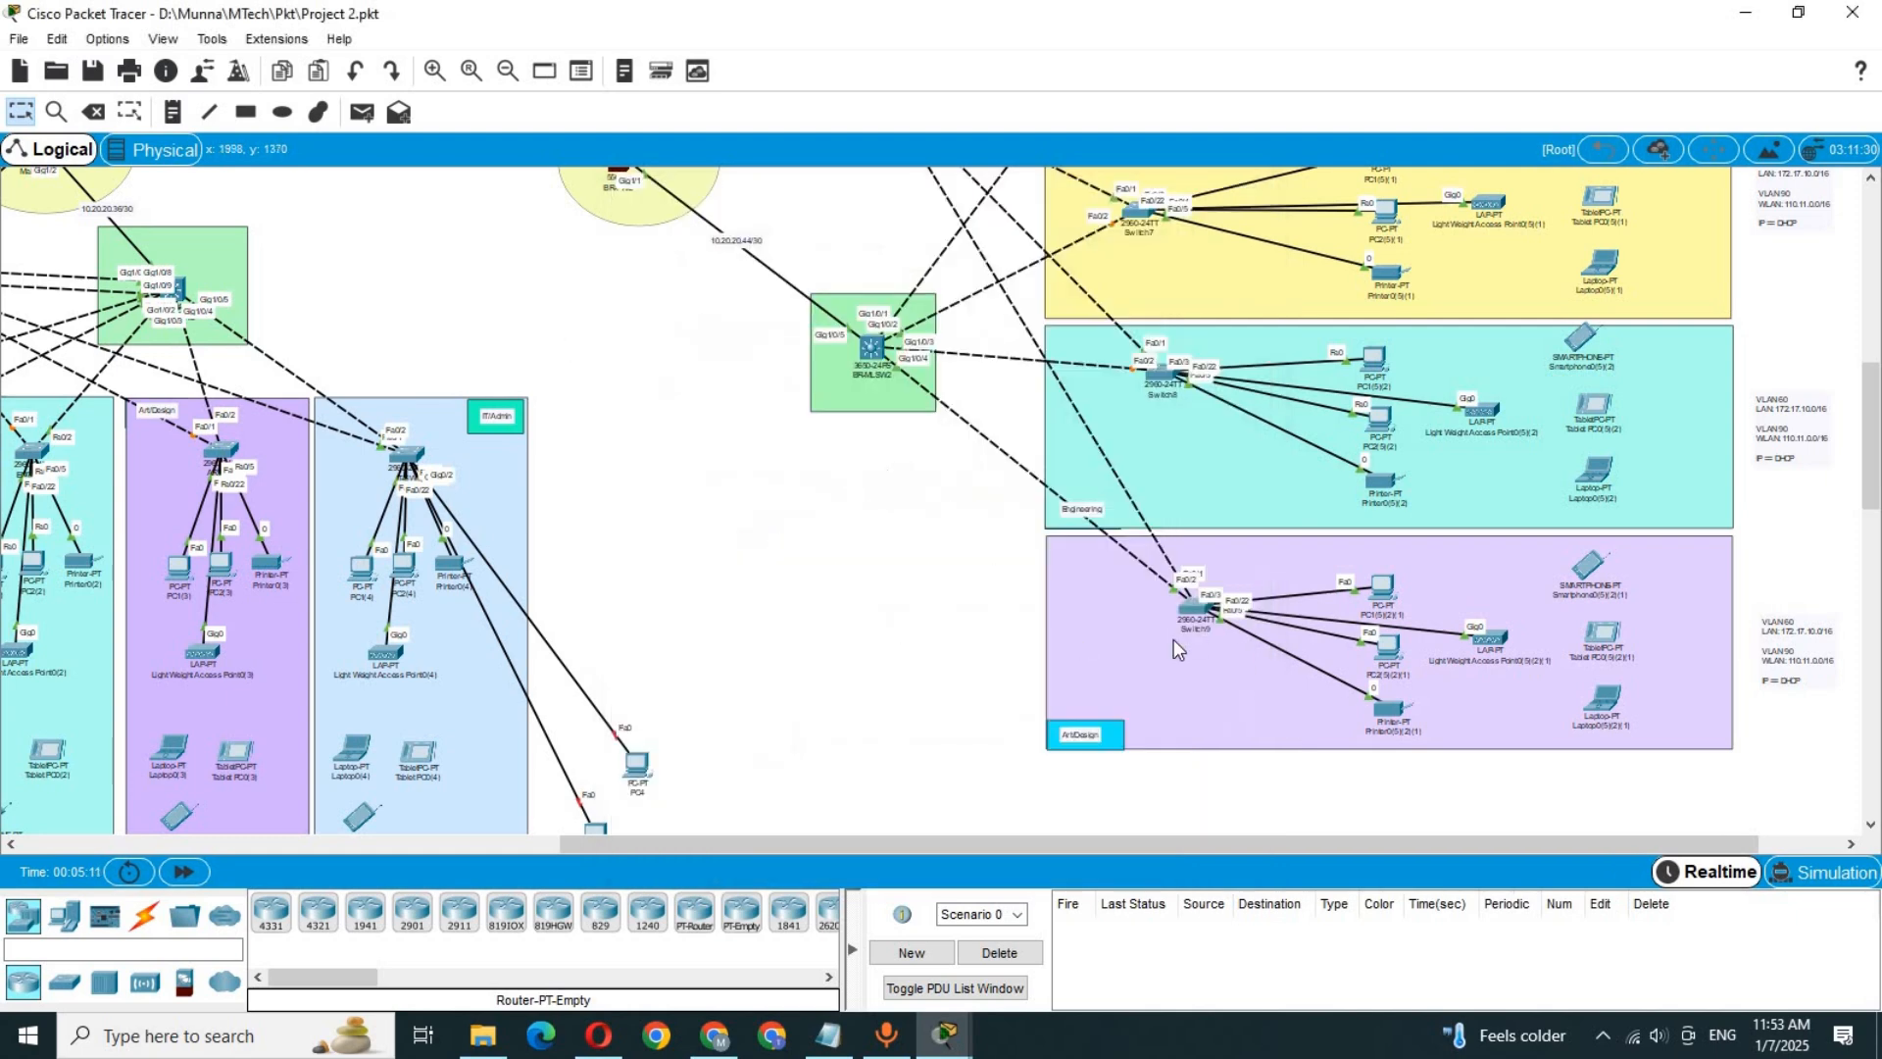
# Step: Open the branch Engineering switch (Switch8), enter configuration mode via FastEthernet0/1 and paste the portfast and BPDU guard script into its command line
pyautogui.click(1163, 375)
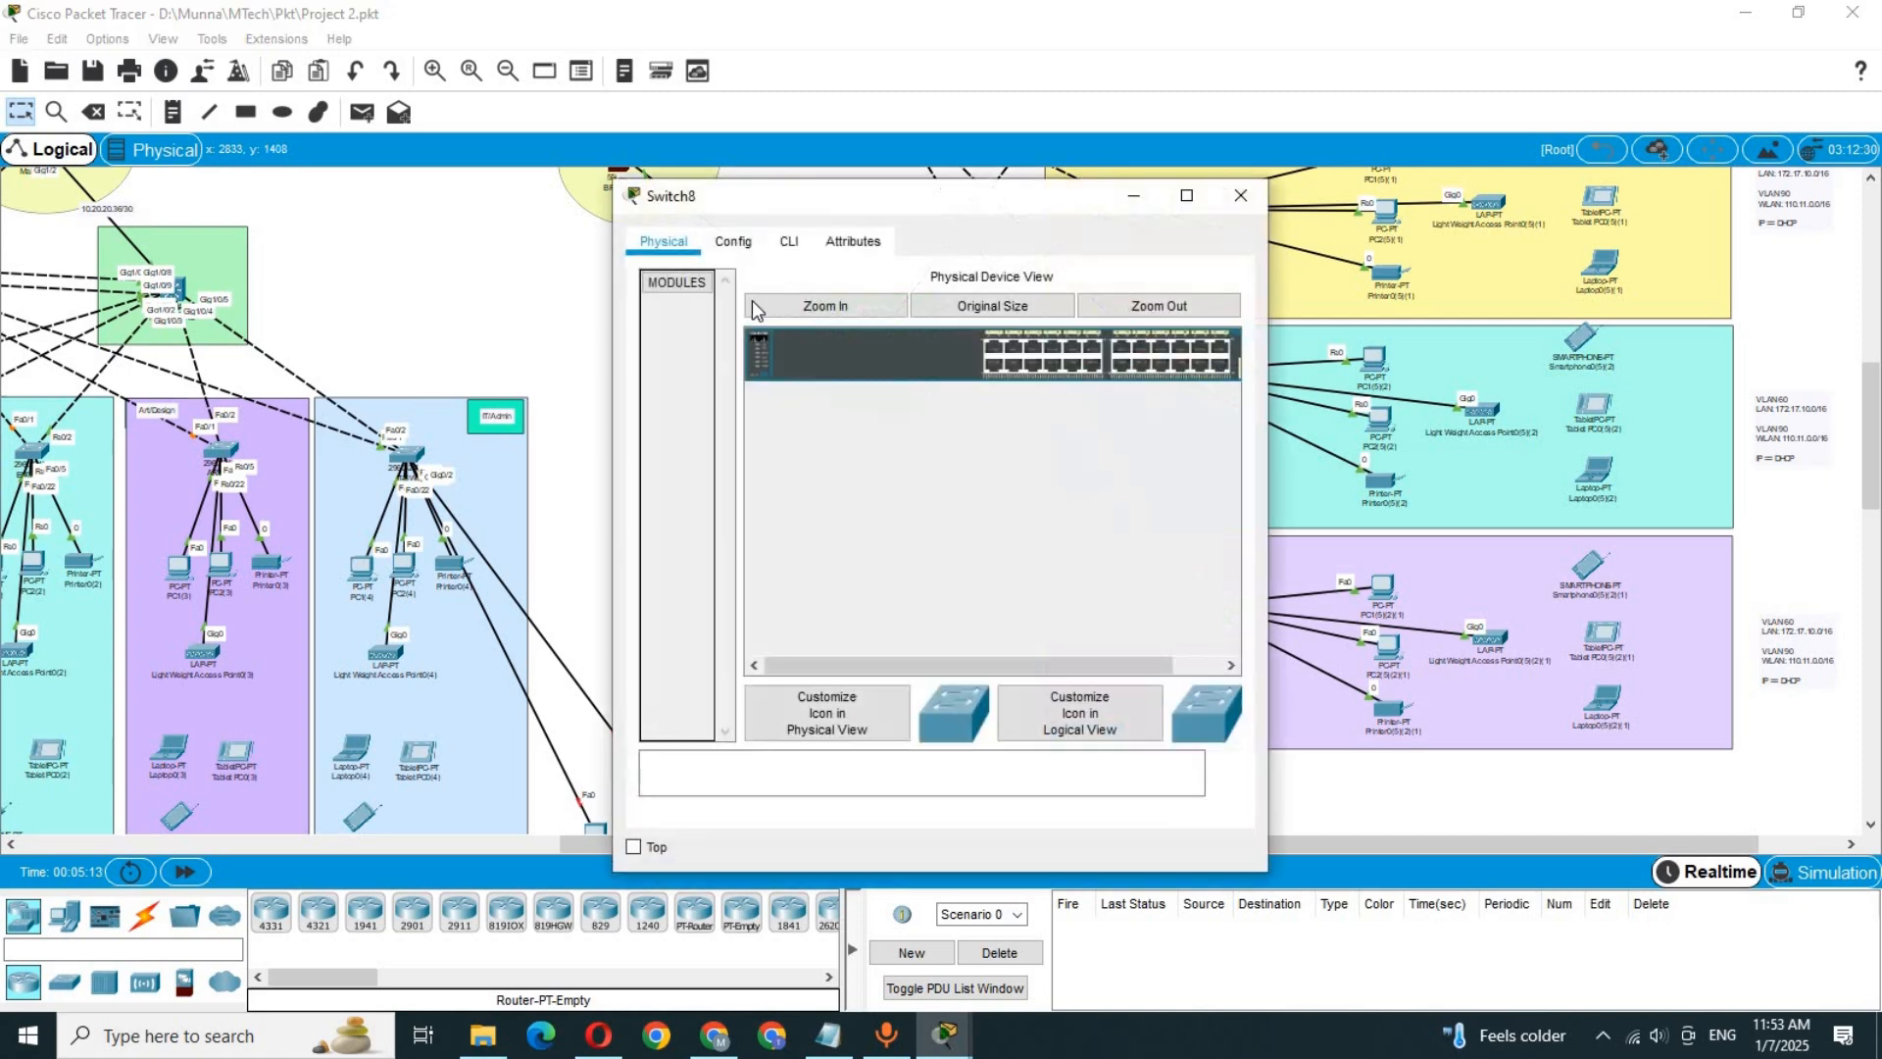
pyautogui.click(745, 242)
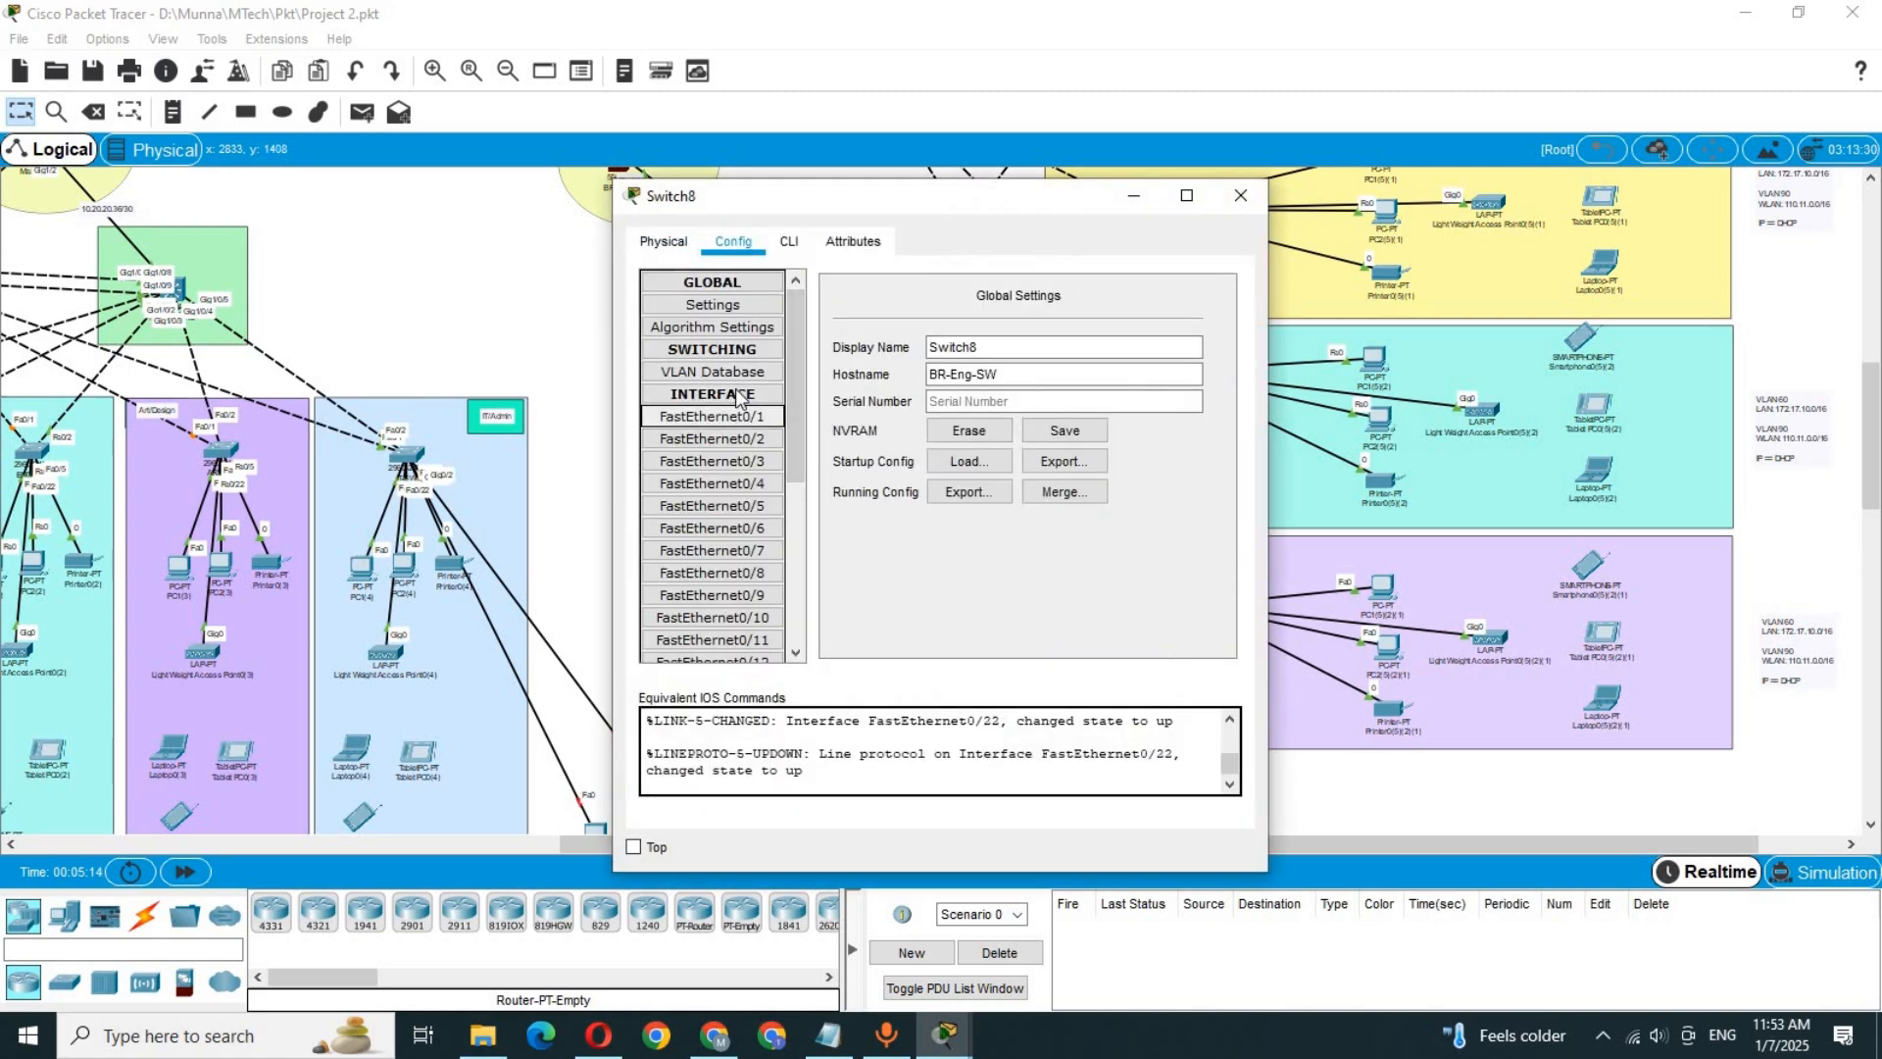
pyautogui.click(686, 417)
pyautogui.click(788, 243)
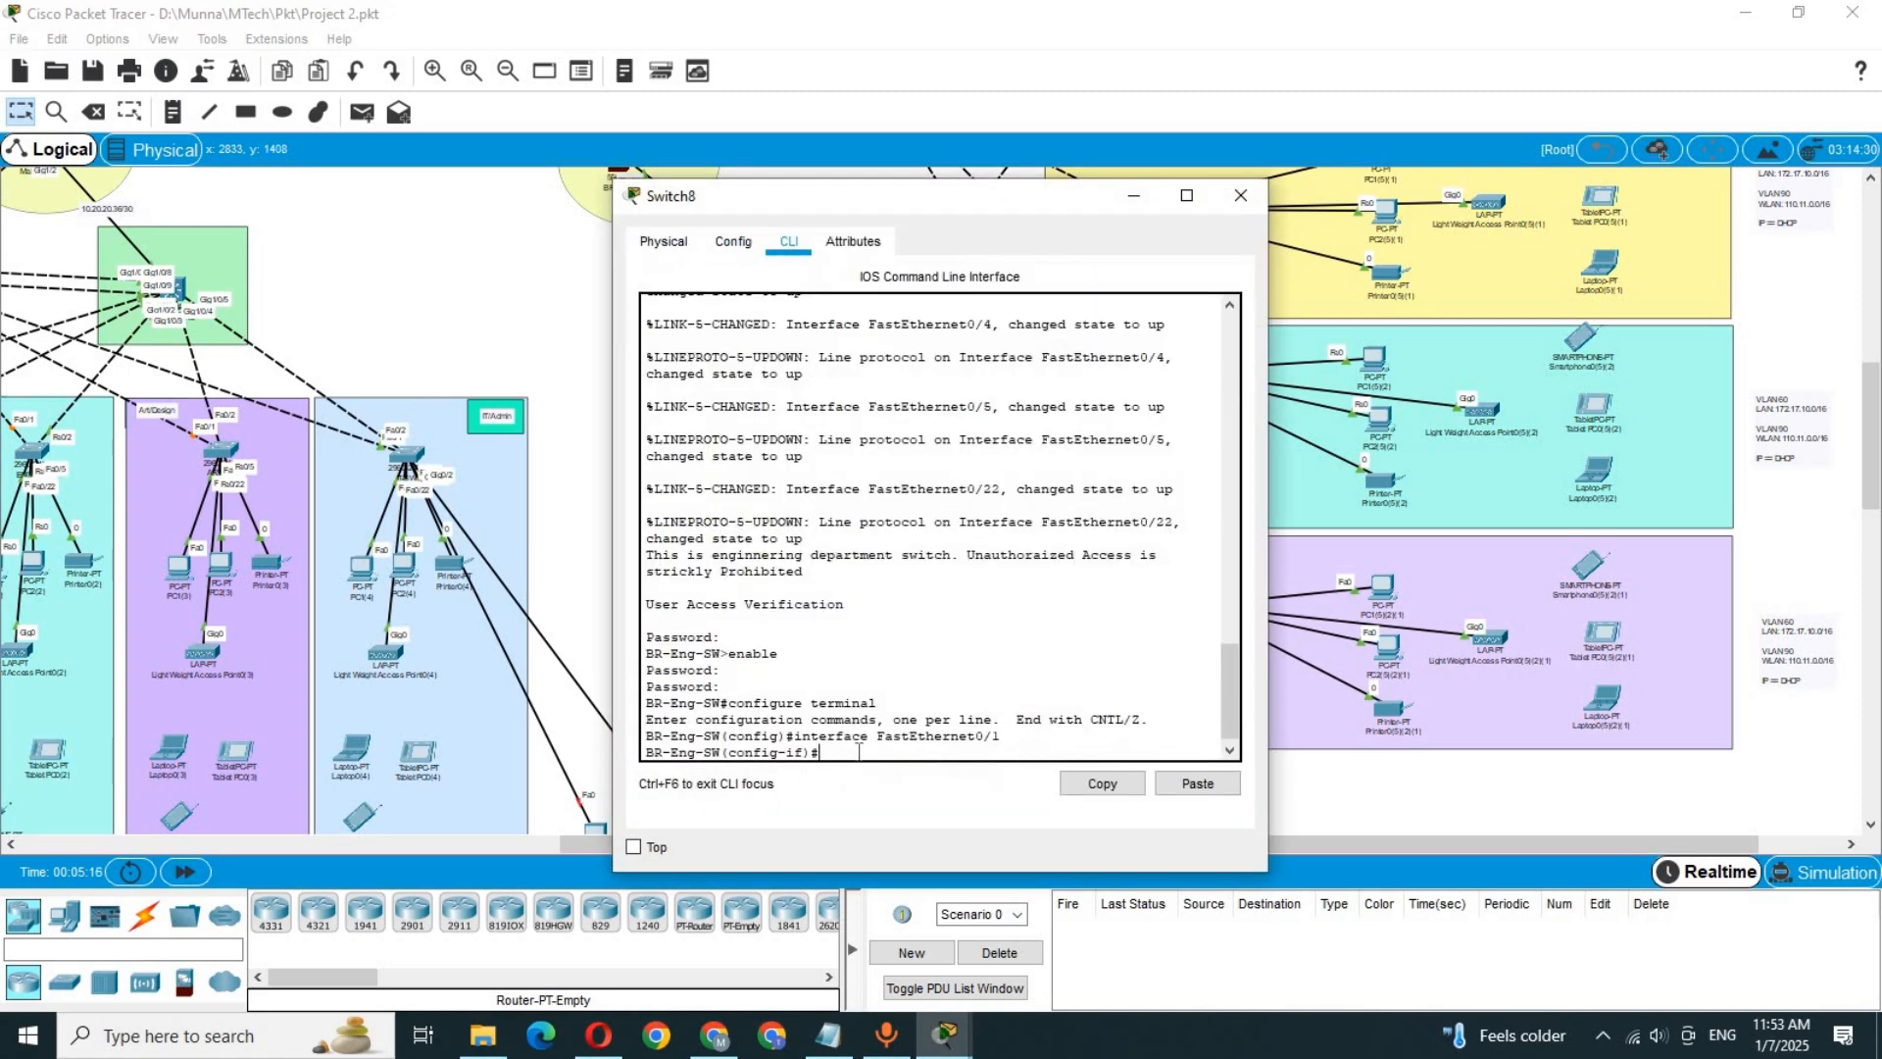
pyautogui.click(1196, 783)
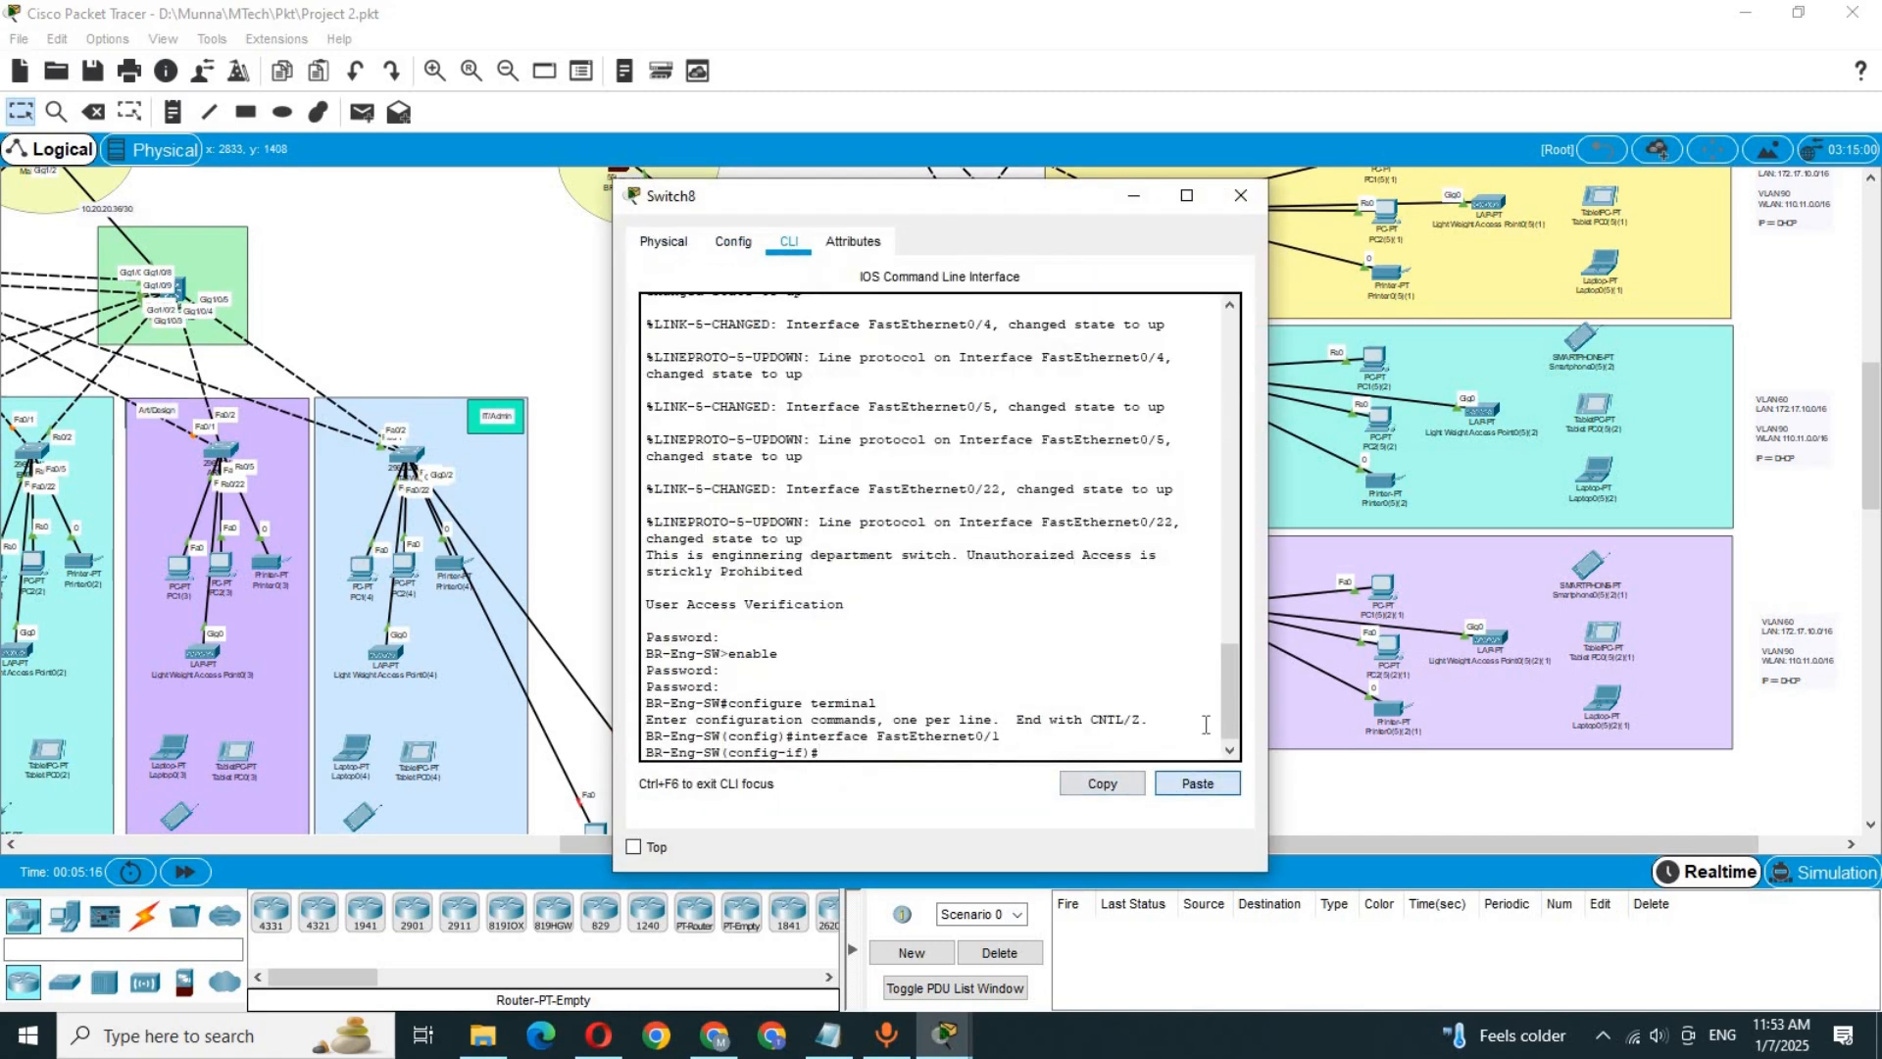
pyautogui.click(1251, 195)
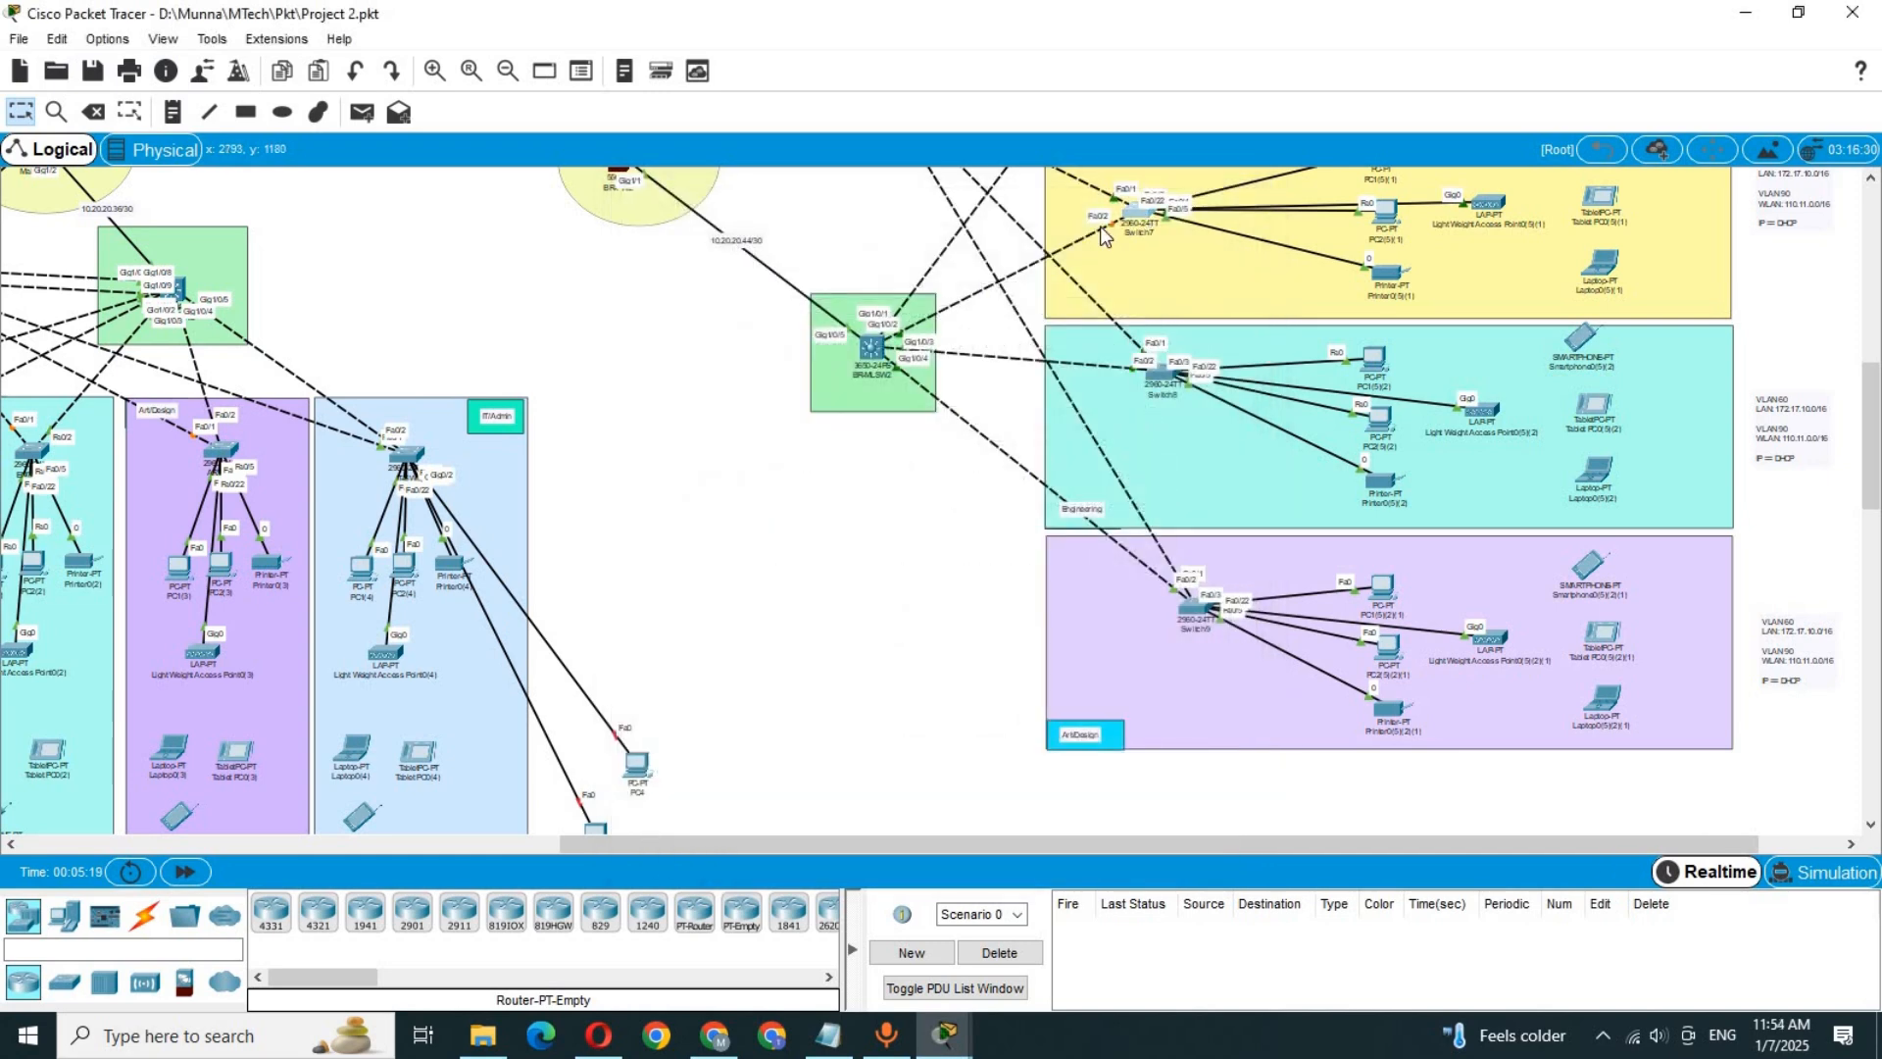
# Step: Open the branch Business switch (Switch7), enter configuration mode via FastEthernet0/2 and paste the portfast and BPDU guard script into its command line
pyautogui.click(1139, 209)
pyautogui.click(742, 244)
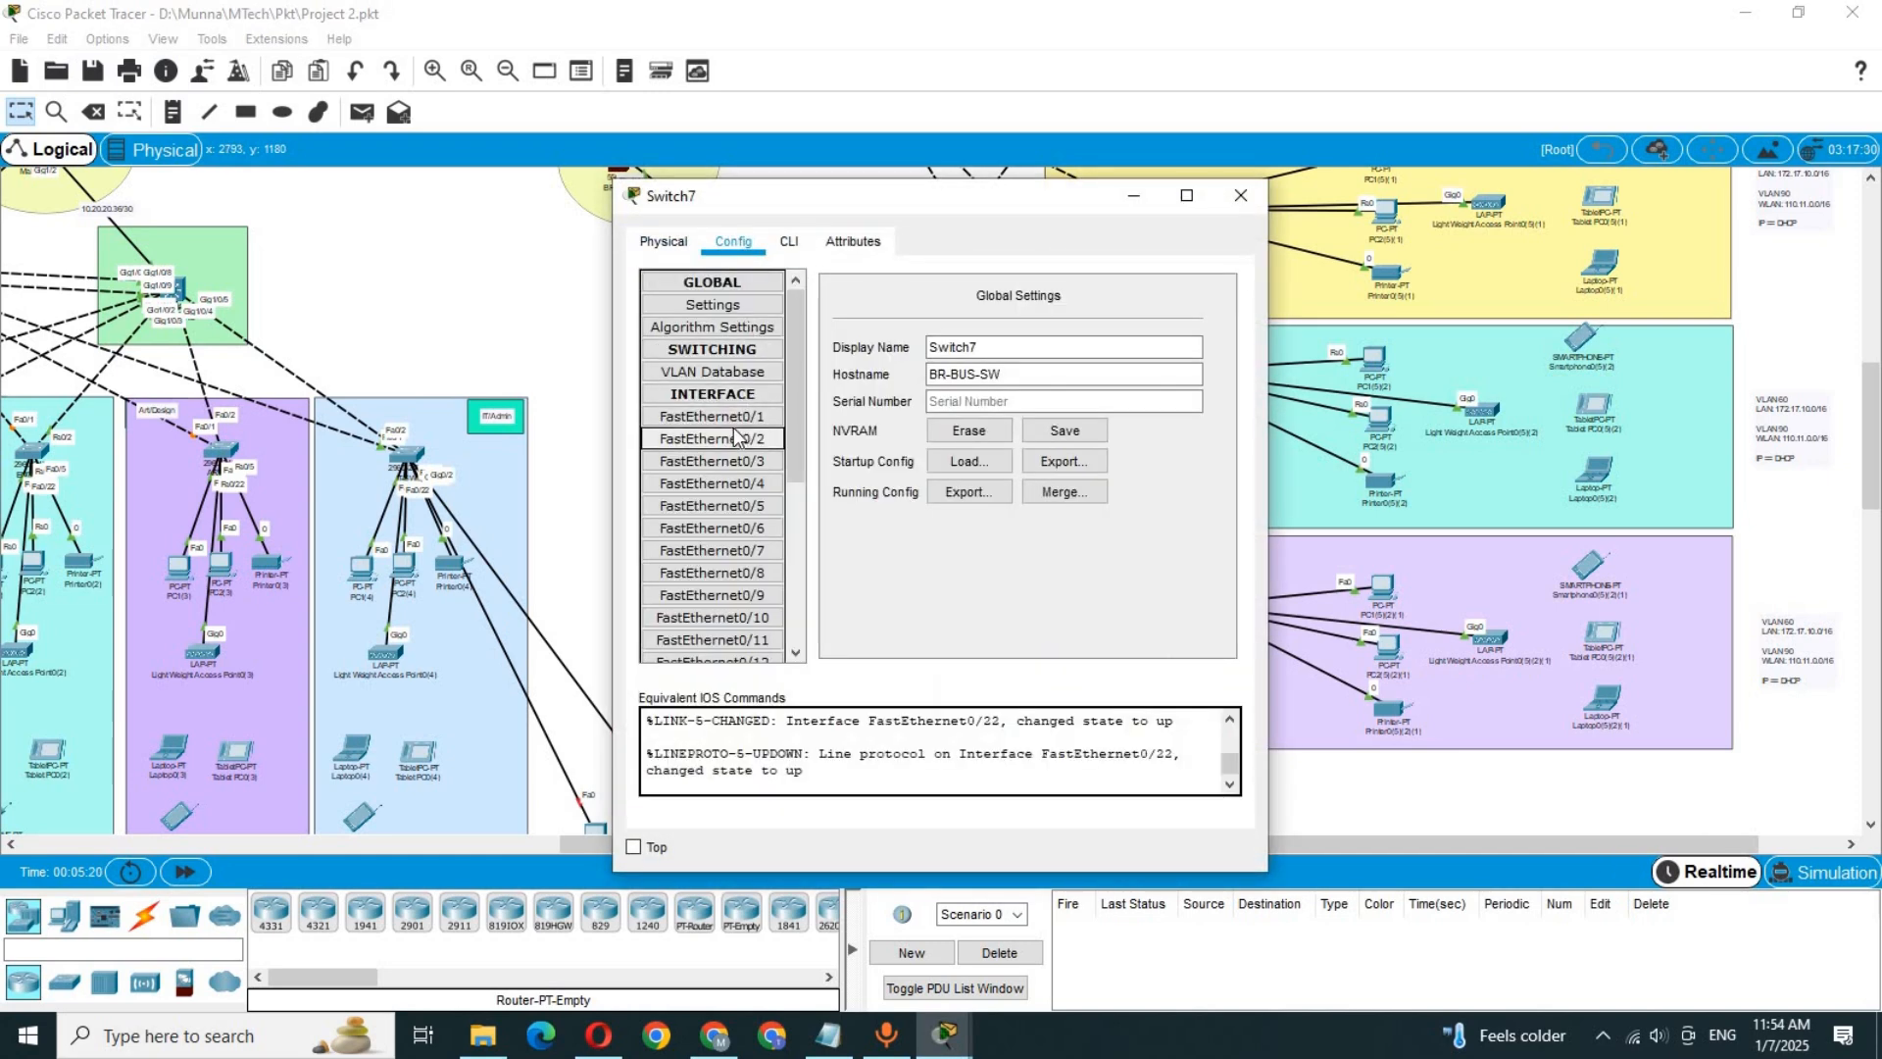
pyautogui.click(735, 438)
pyautogui.click(790, 242)
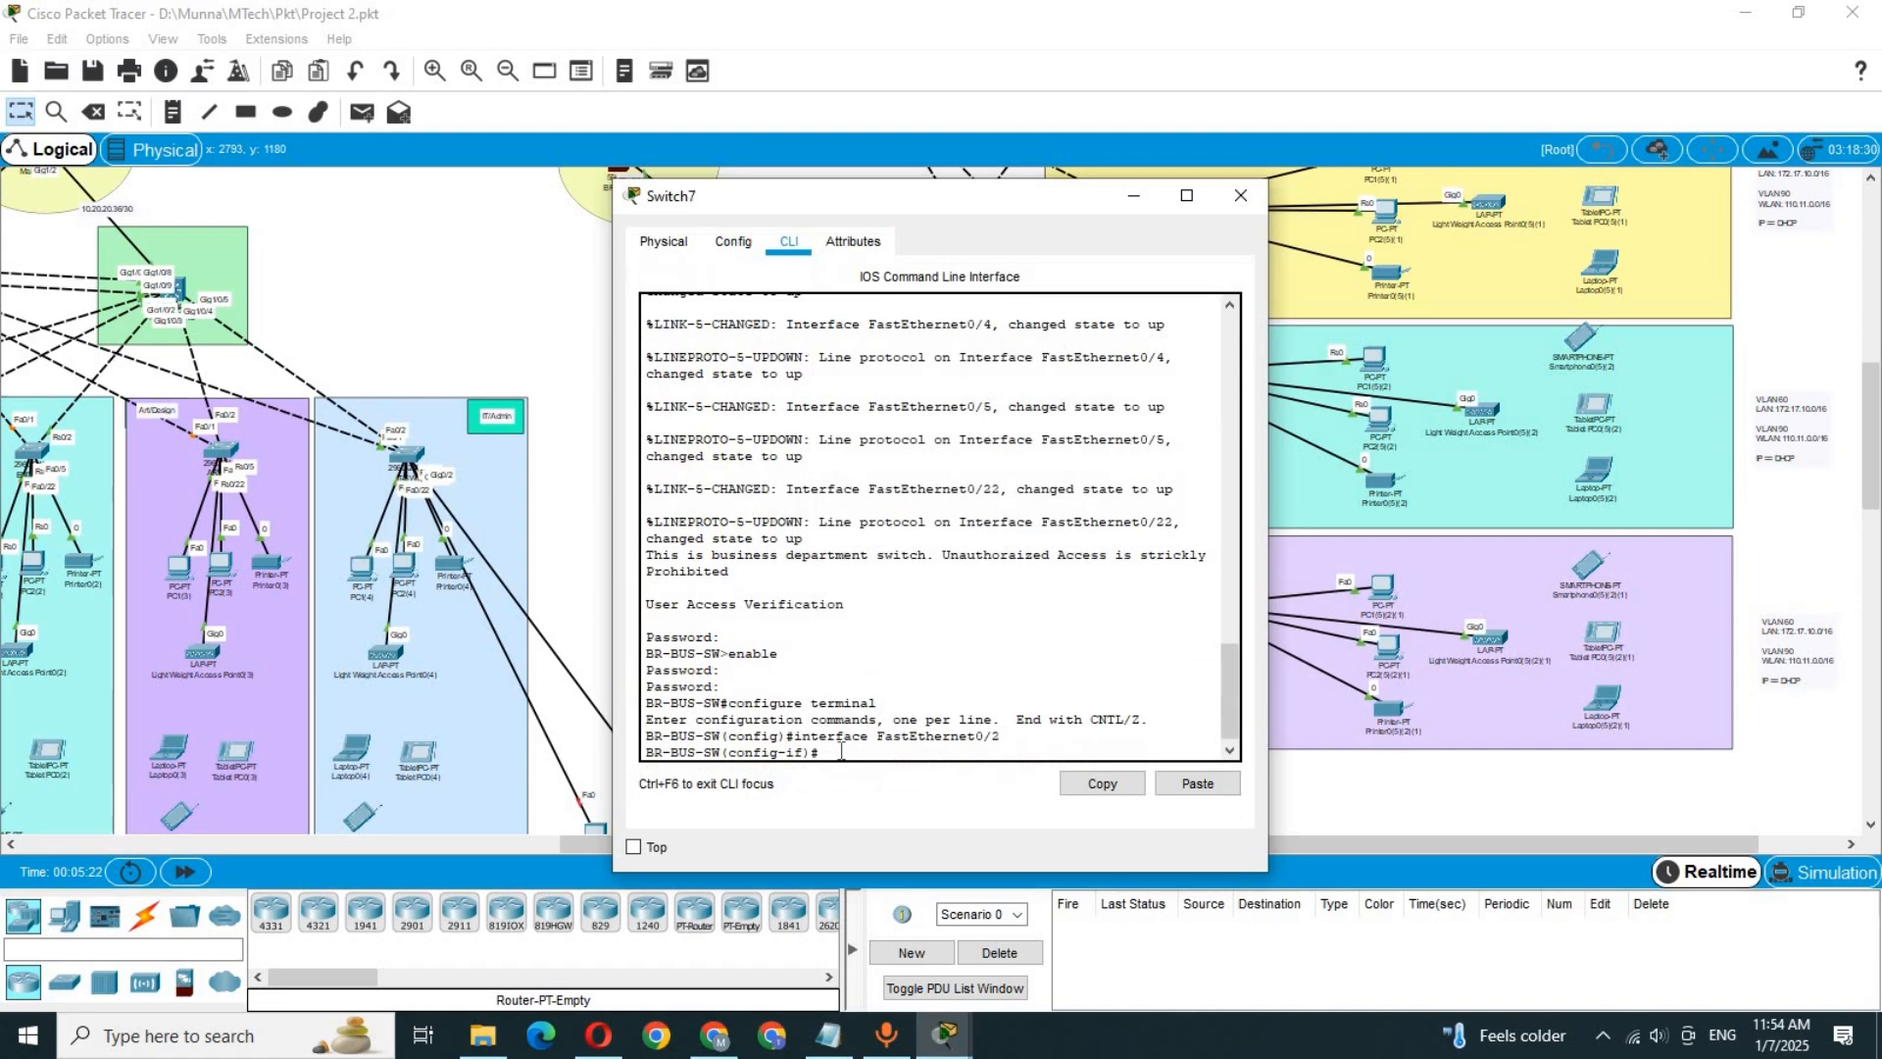
pyautogui.click(1216, 789)
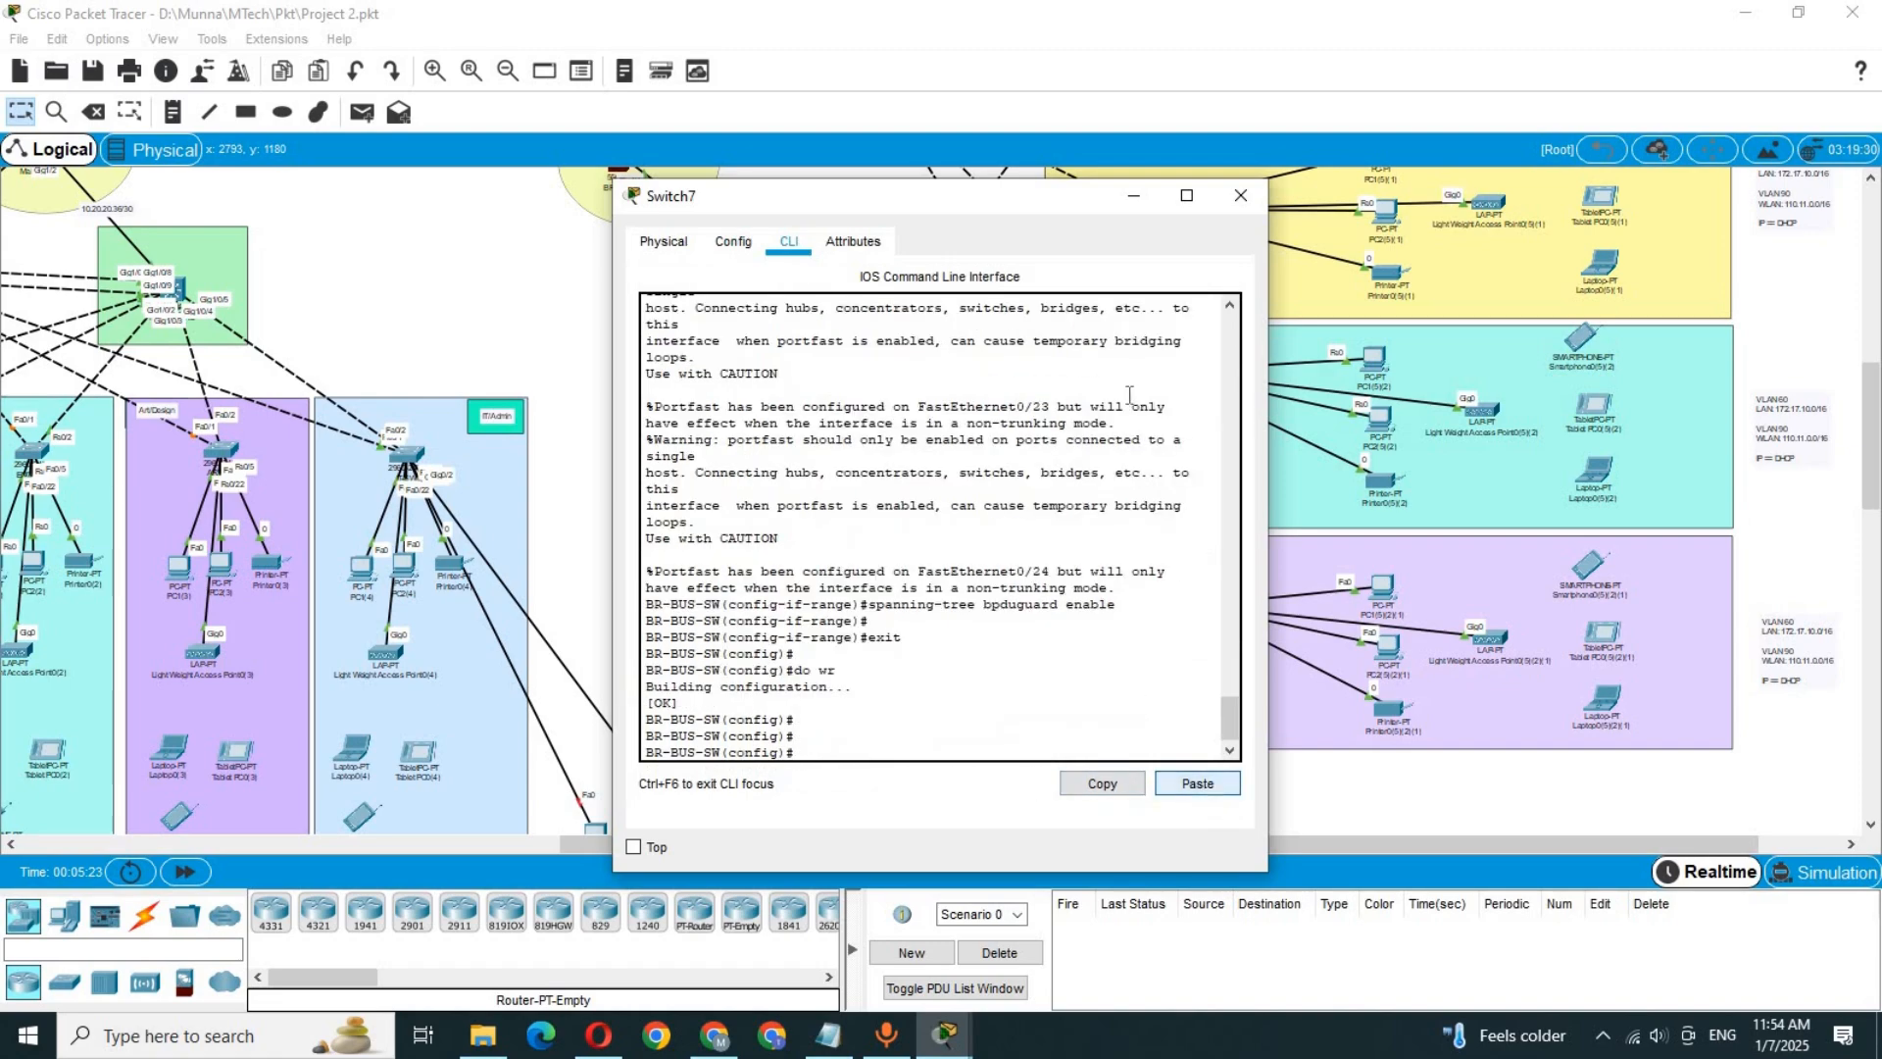
pyautogui.click(1242, 197)
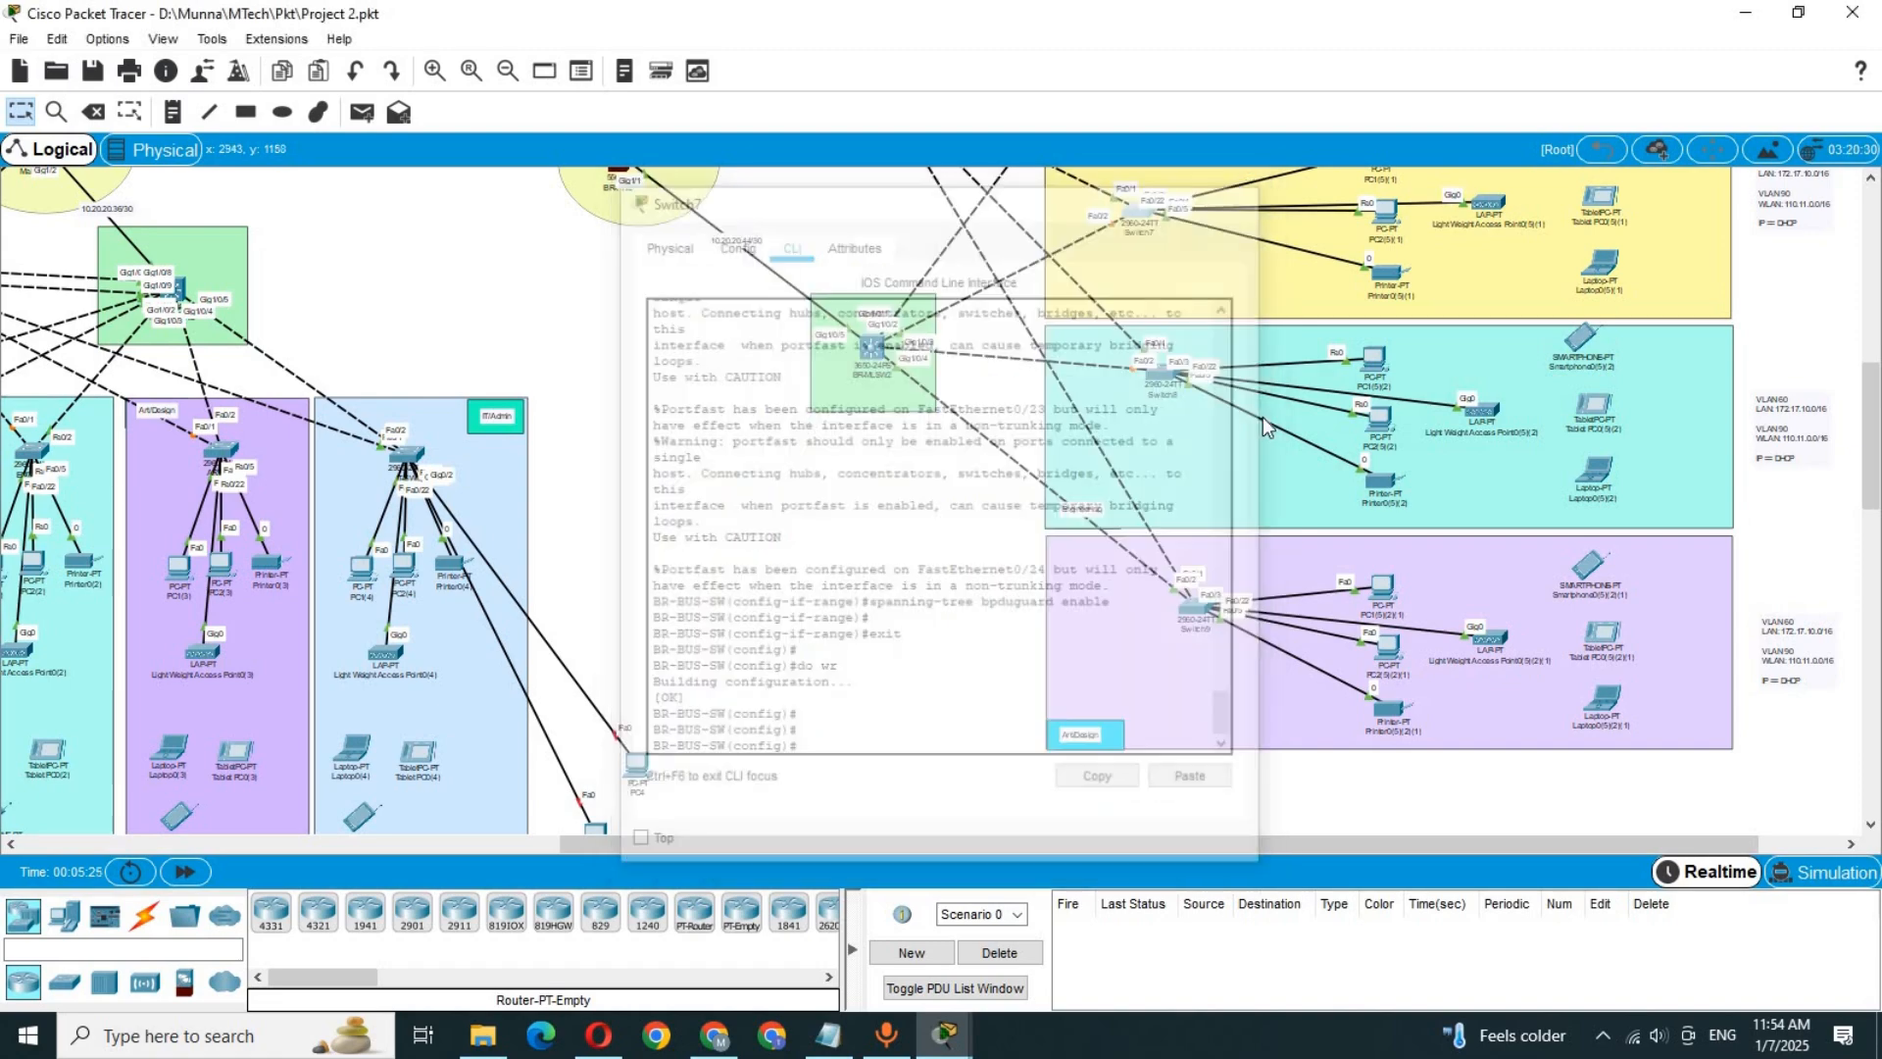
# Step: Open the branch Health and Sciences switch (Switch6), enter configuration mode via FastEthernet0/1 and paste the portfast and BPDU guard script
pyautogui.moveTo(1875, 466); pyautogui.dragTo(1875, 363)
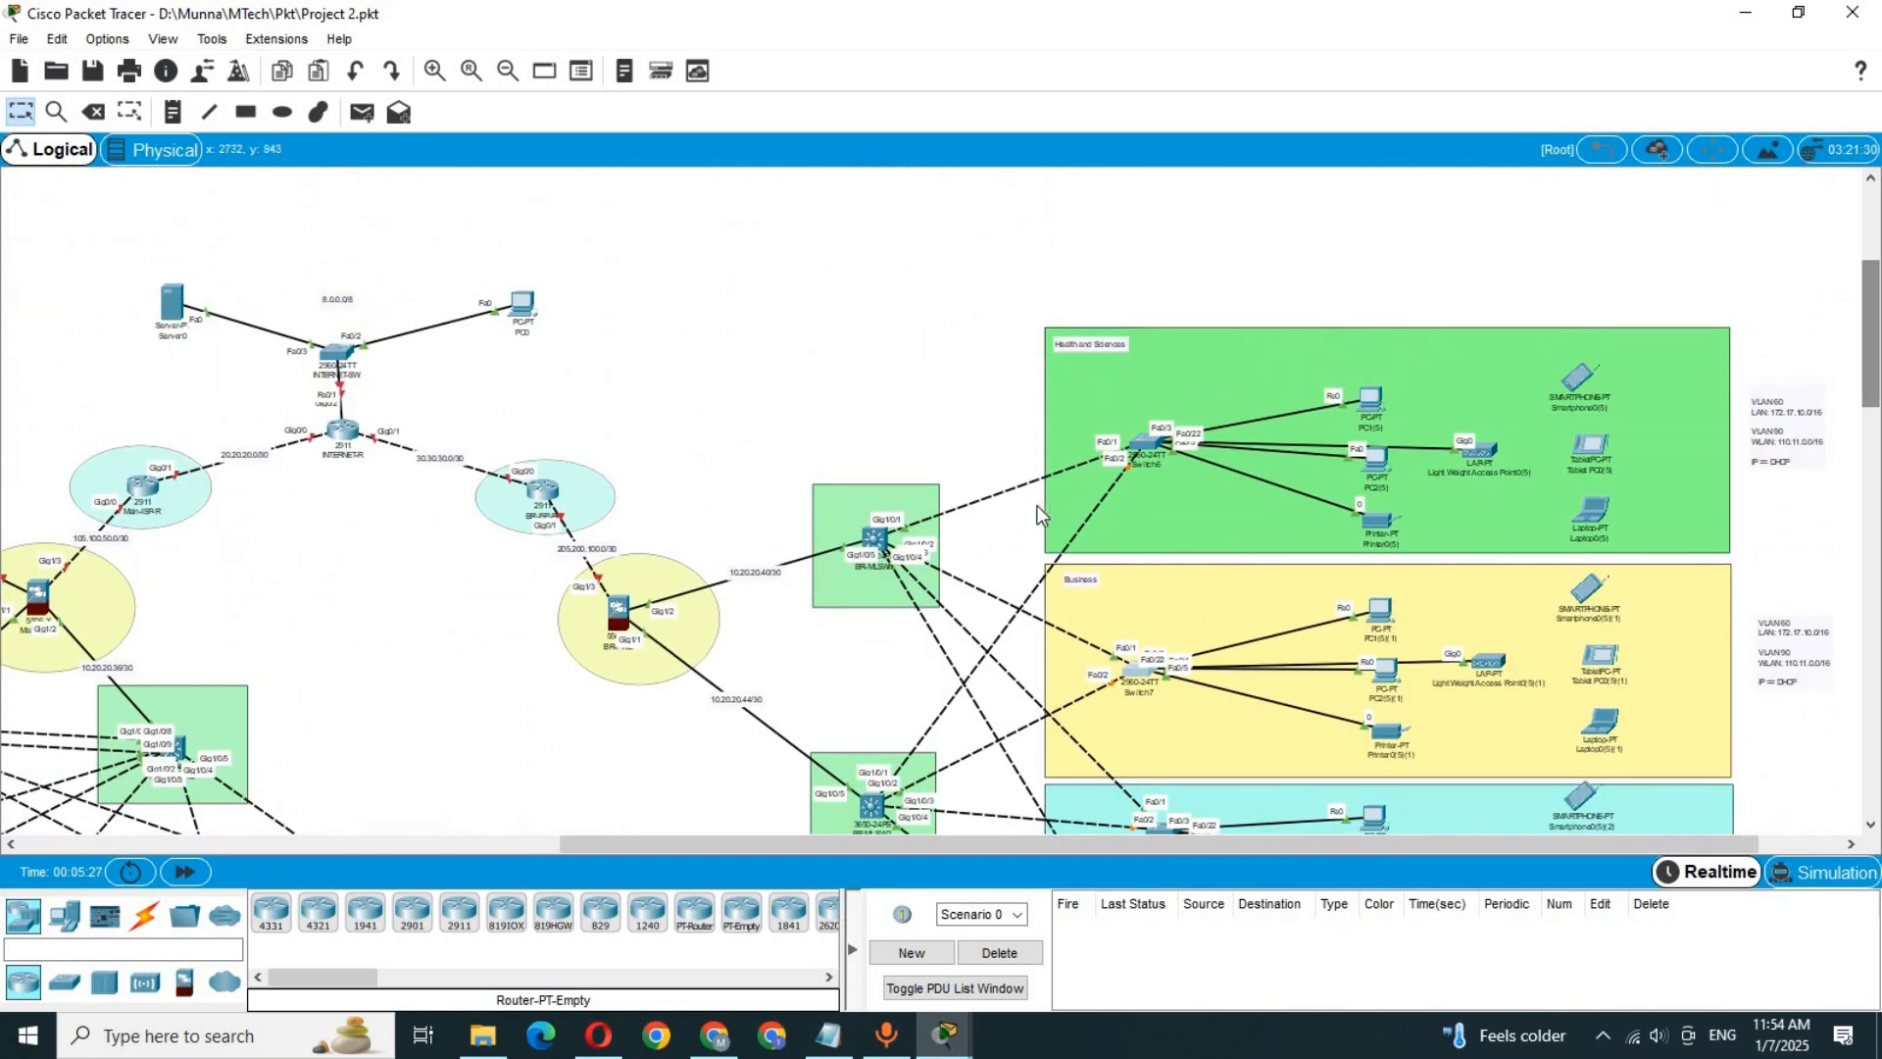
pyautogui.click(1145, 435)
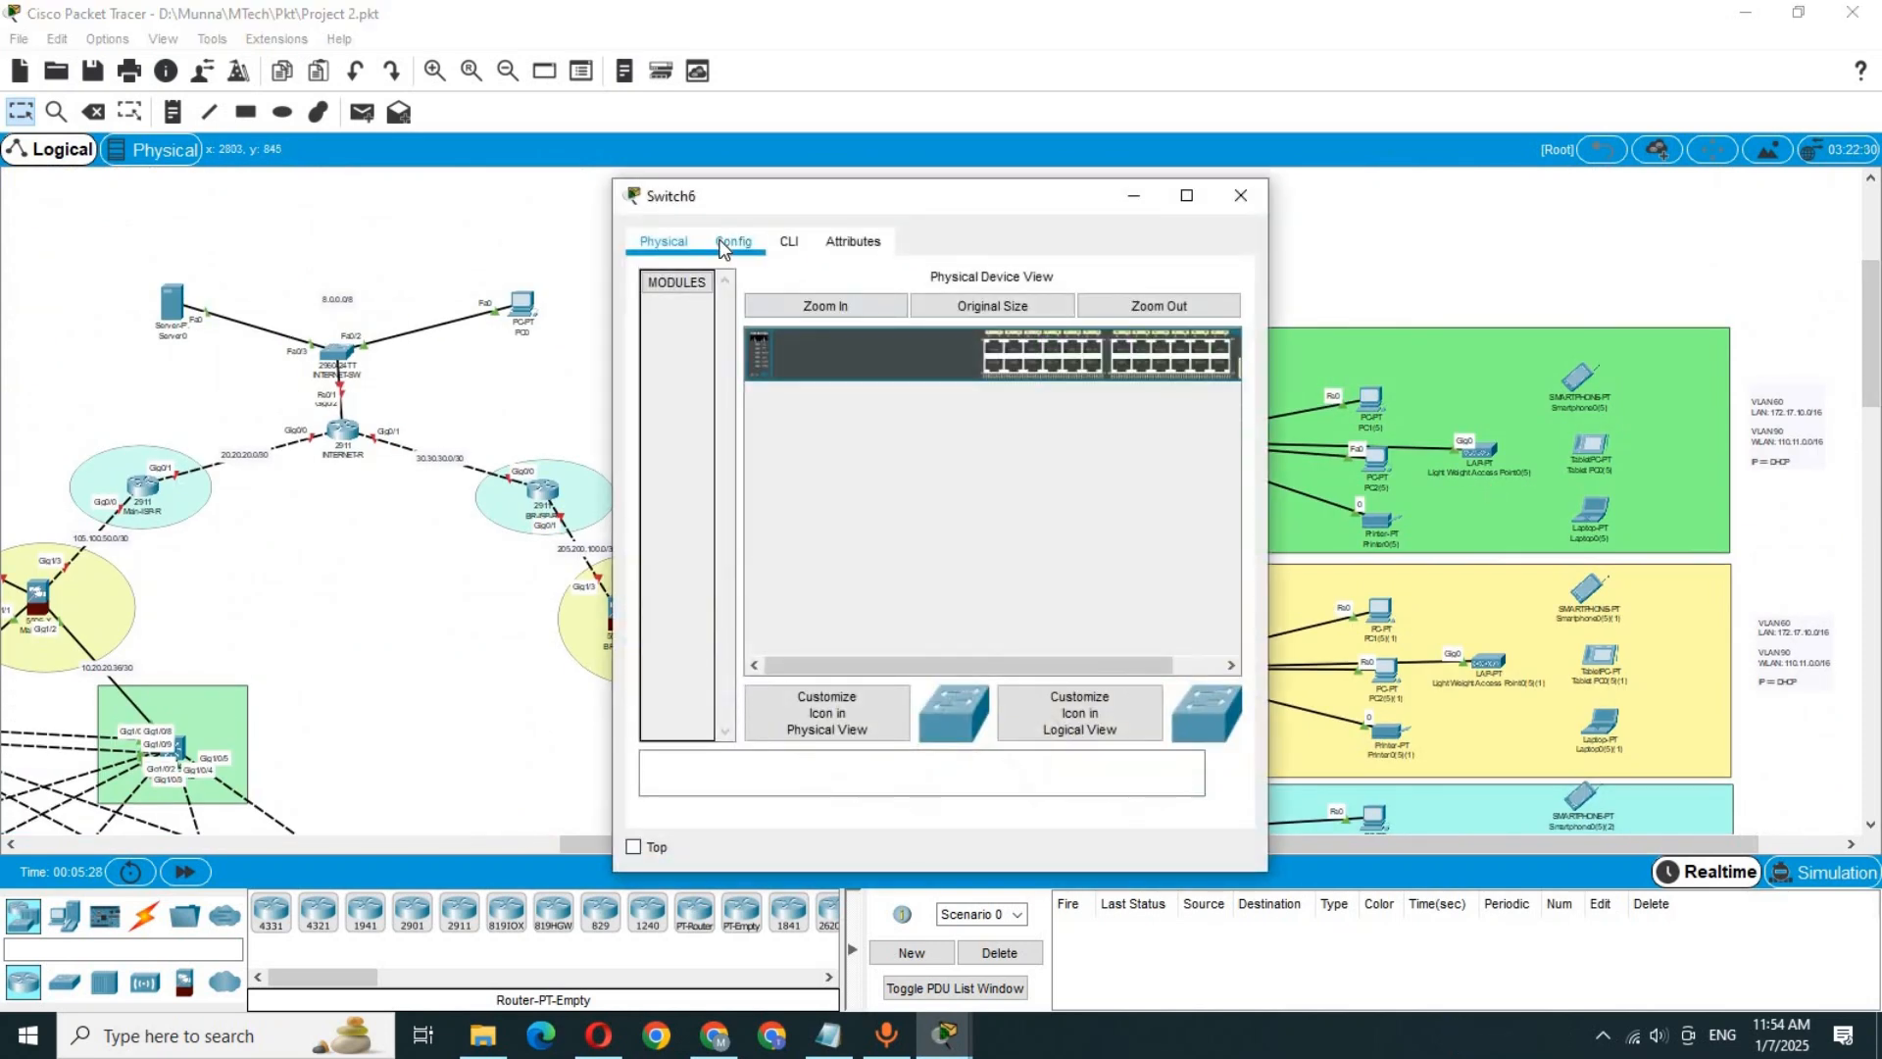
pyautogui.click(733, 242)
pyautogui.click(726, 417)
pyautogui.click(791, 243)
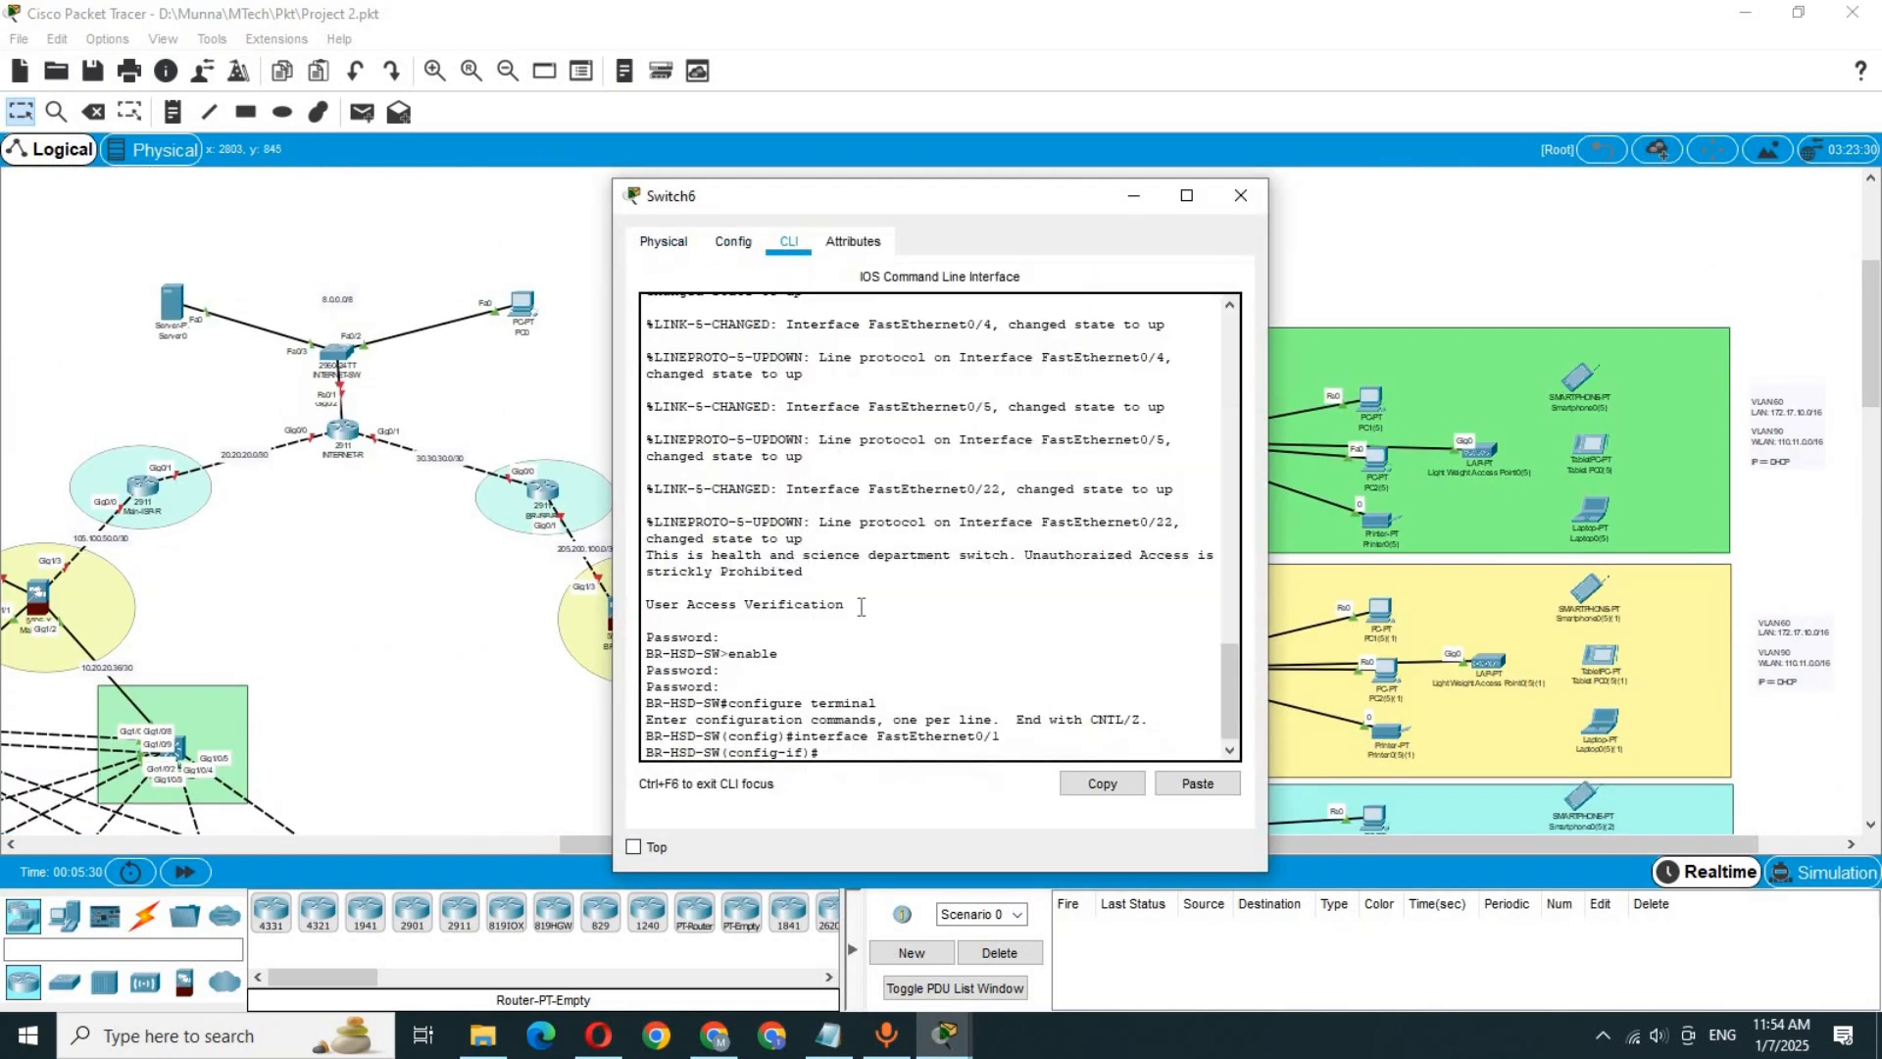
pyautogui.click(1196, 785)
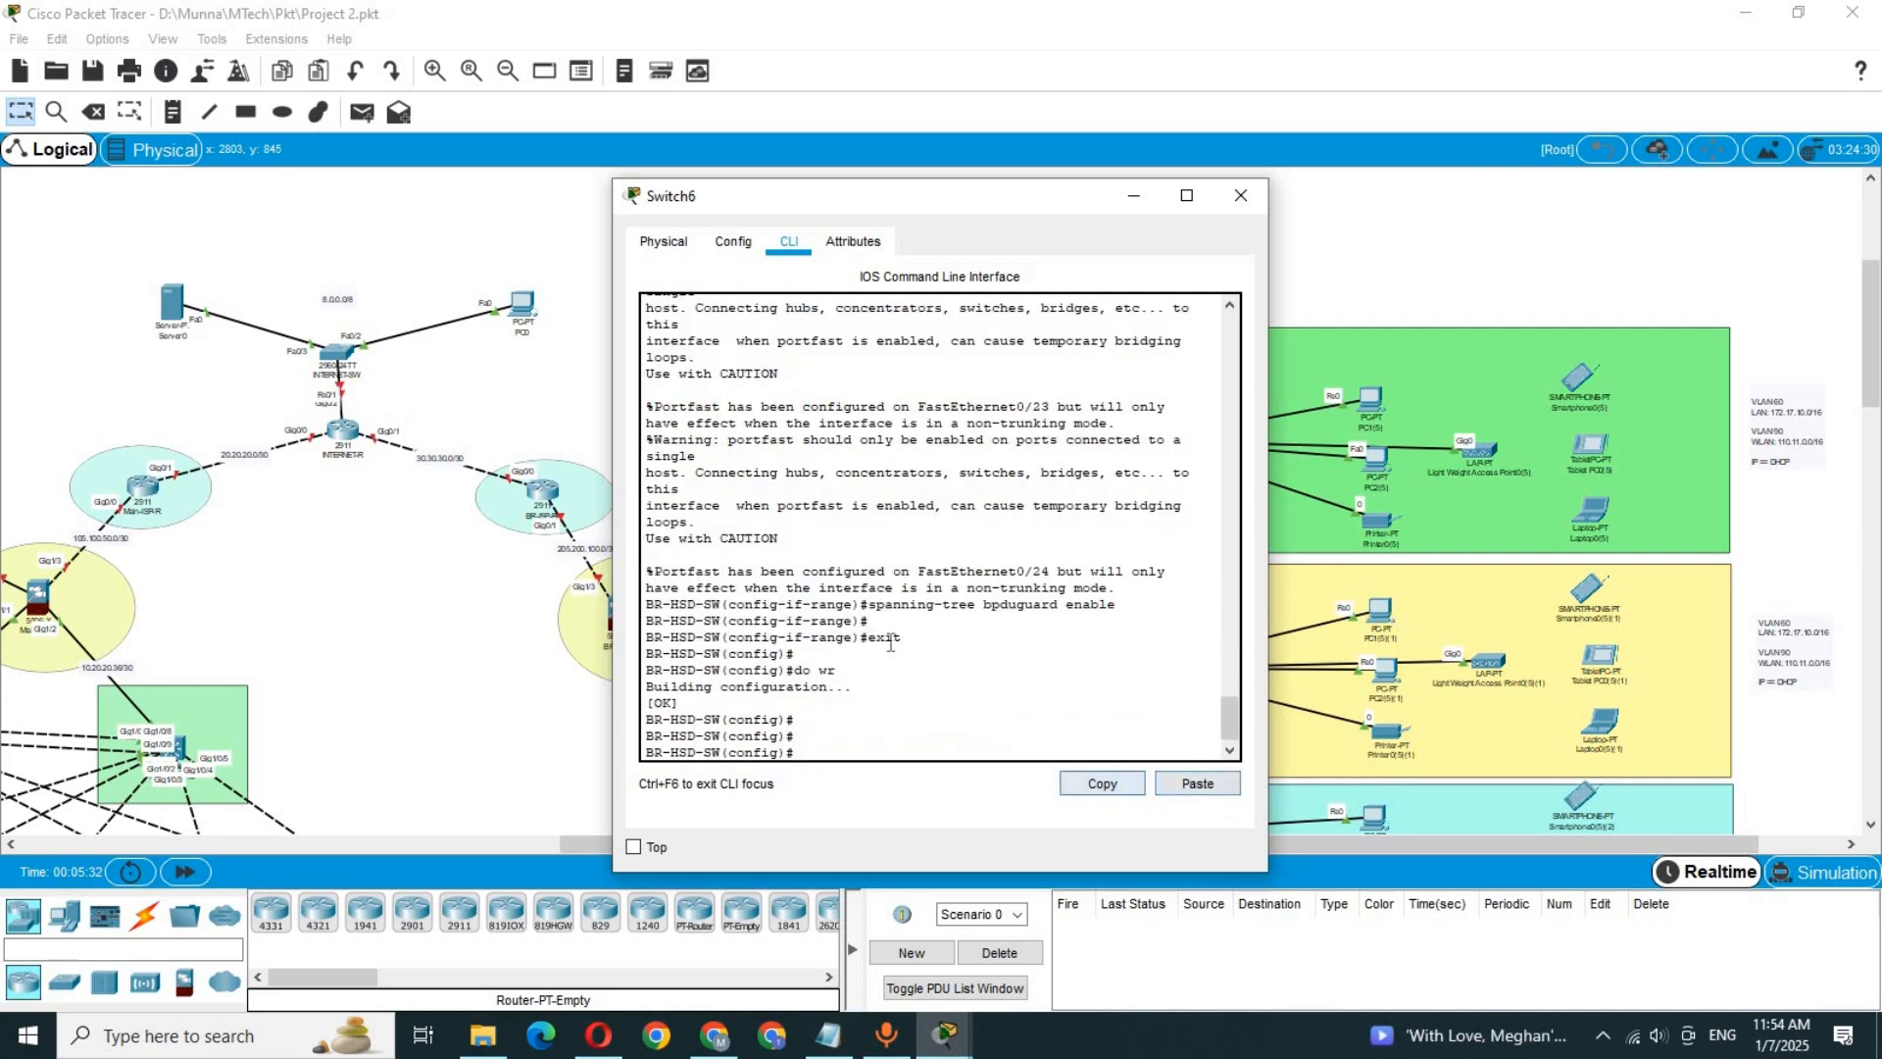
pyautogui.click(1241, 195)
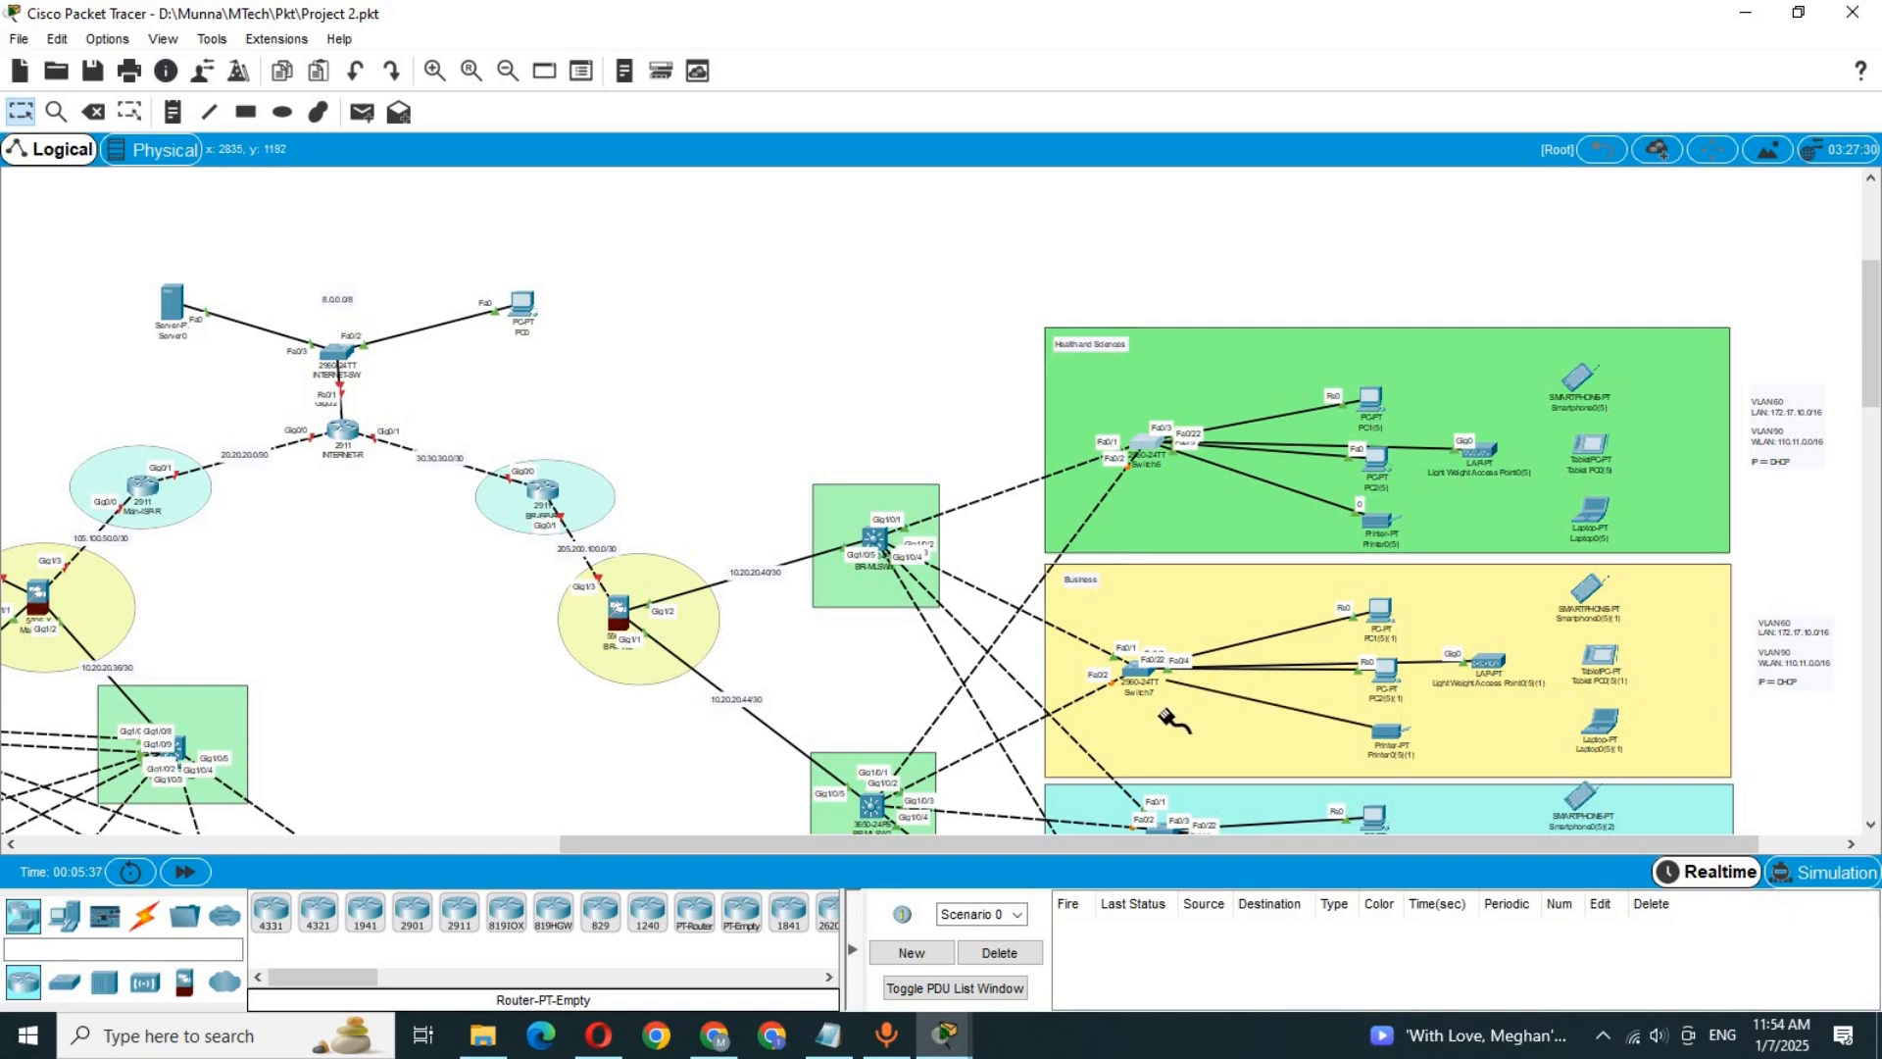
# Step: Plug the branch Business printer's loose cable into Switch7's FastEthernet0/5 port
pyautogui.click(1140, 674)
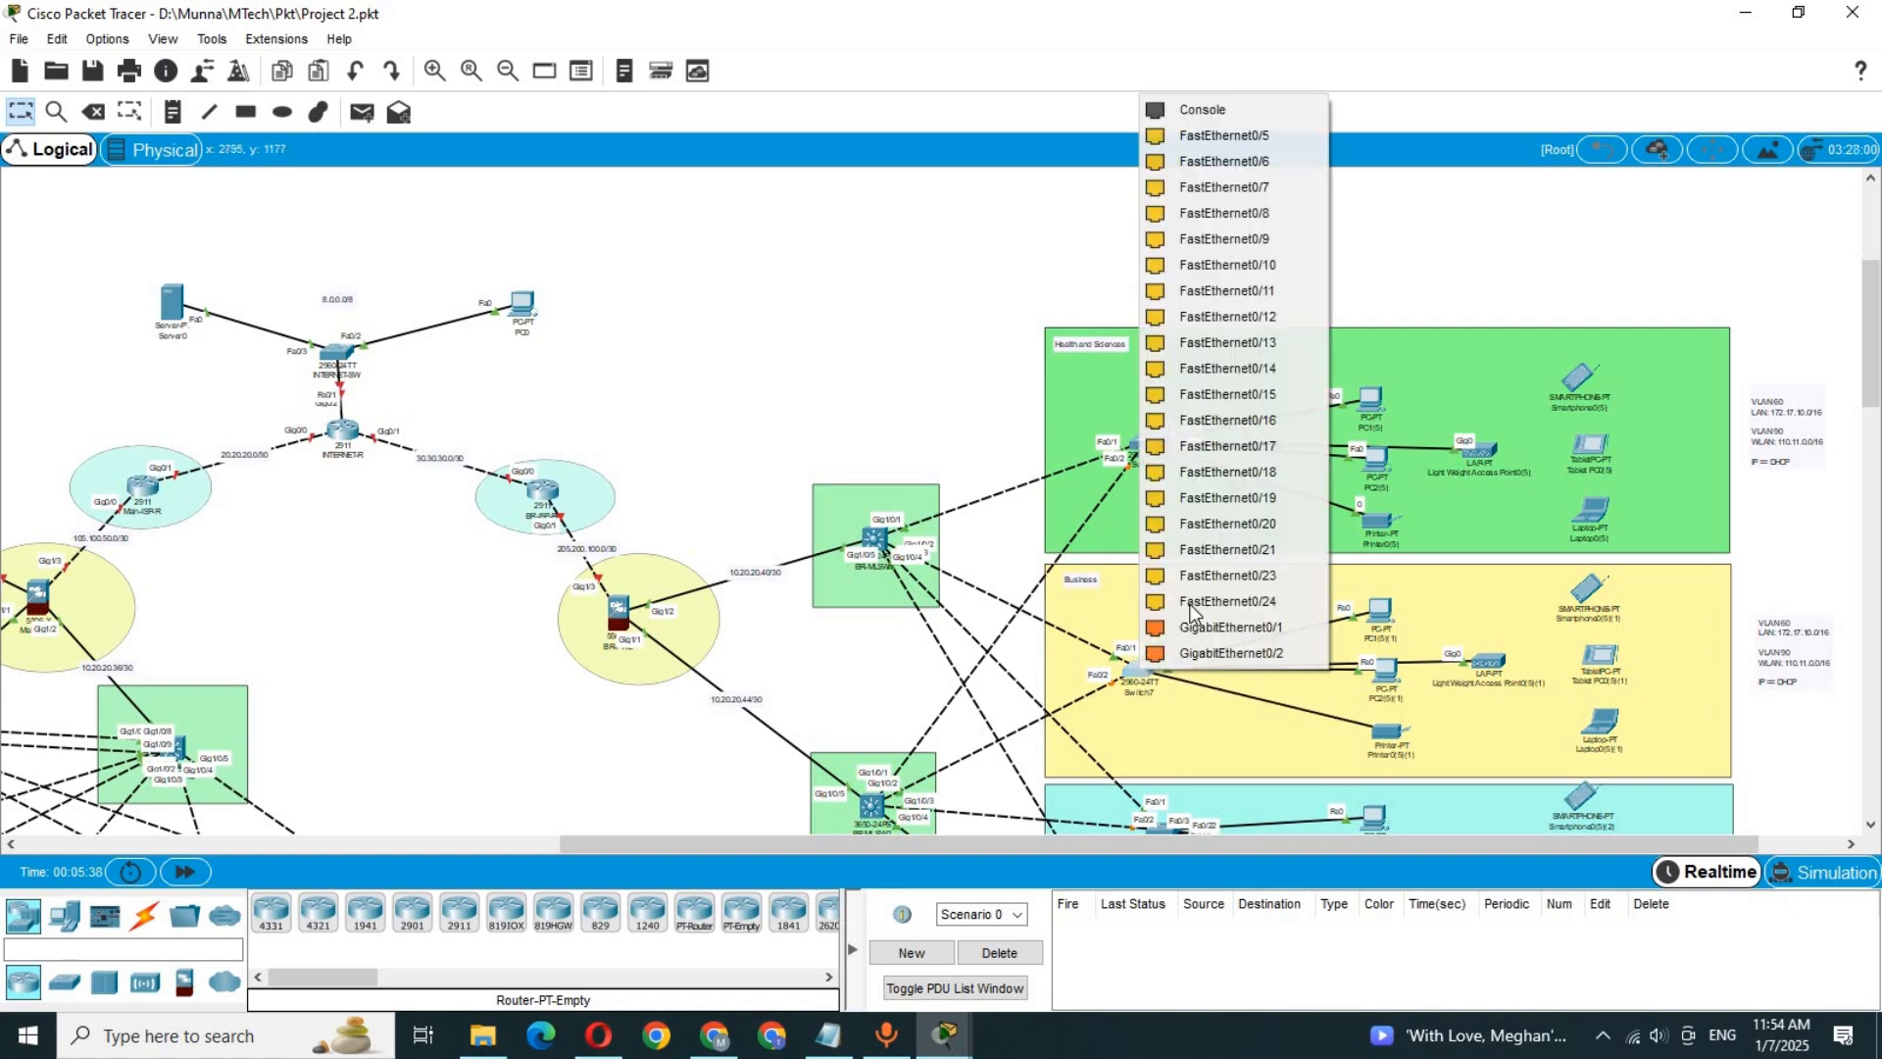
pyautogui.click(1225, 136)
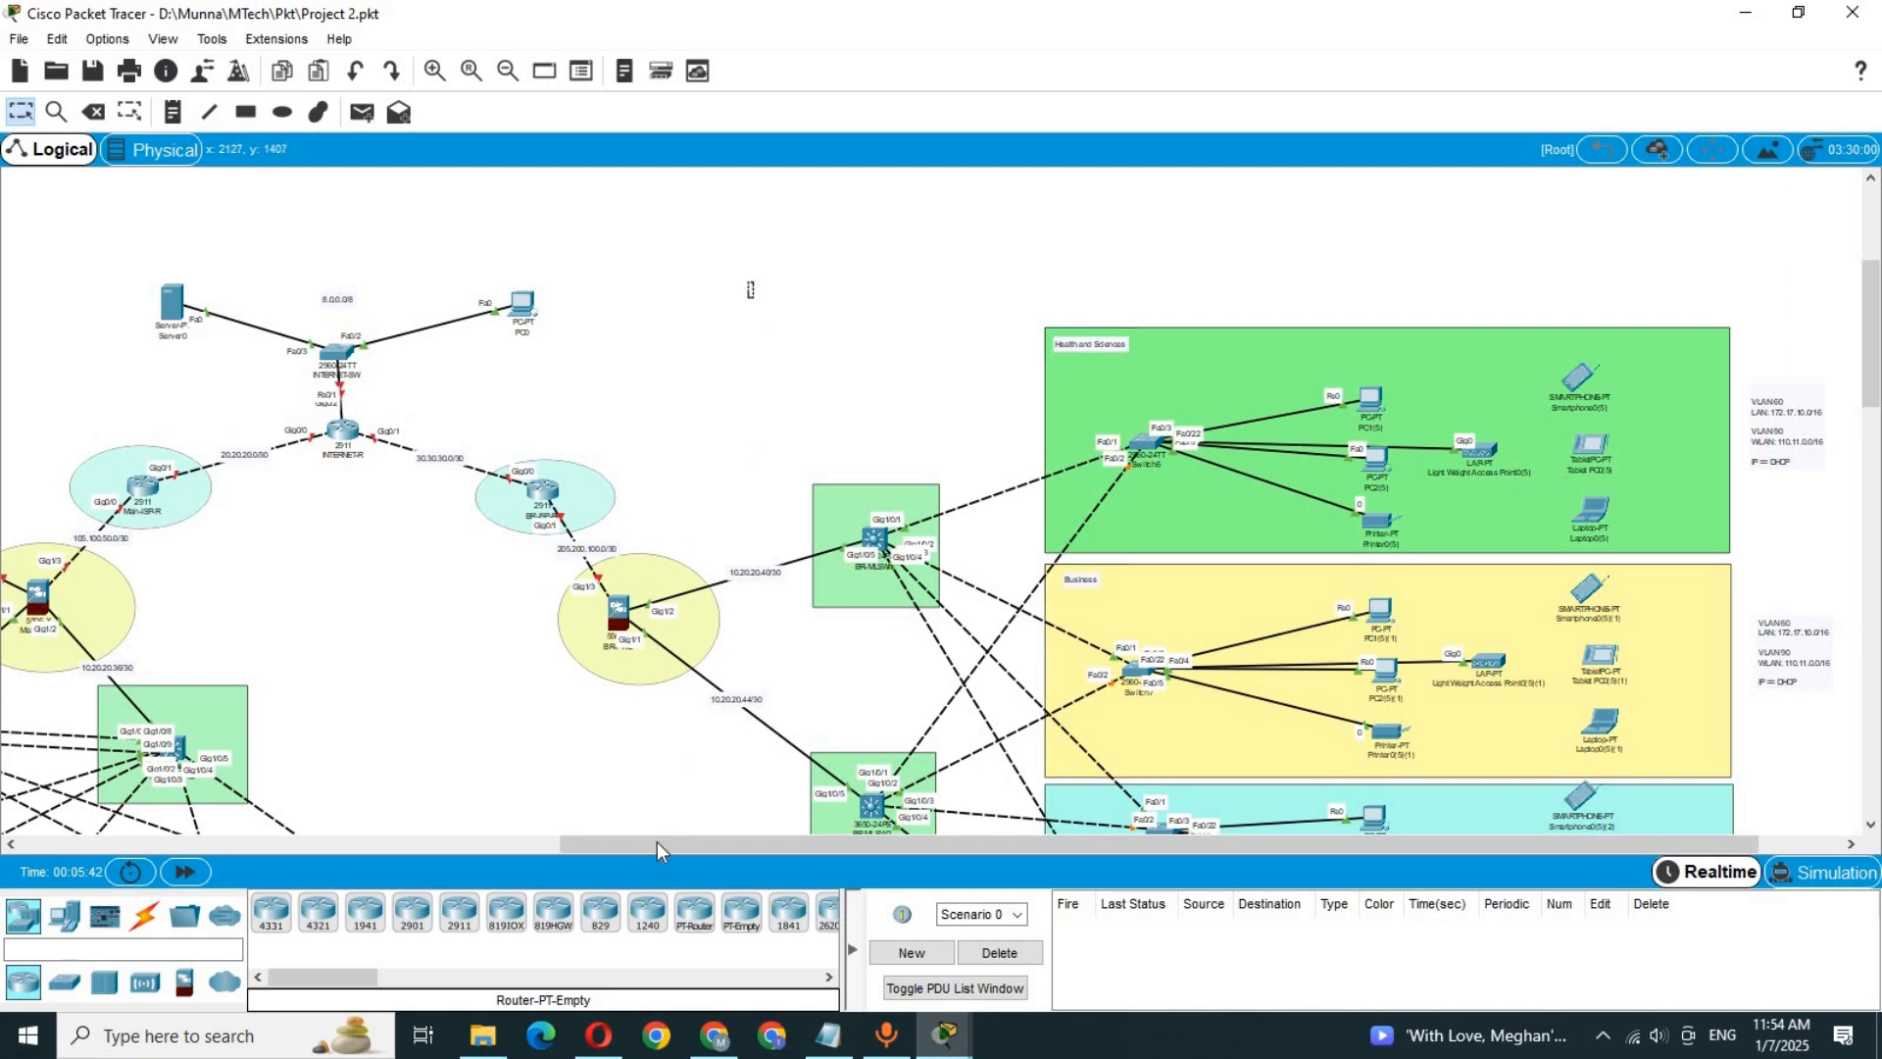
pyautogui.moveTo(657, 841); pyautogui.dragTo(245, 843)
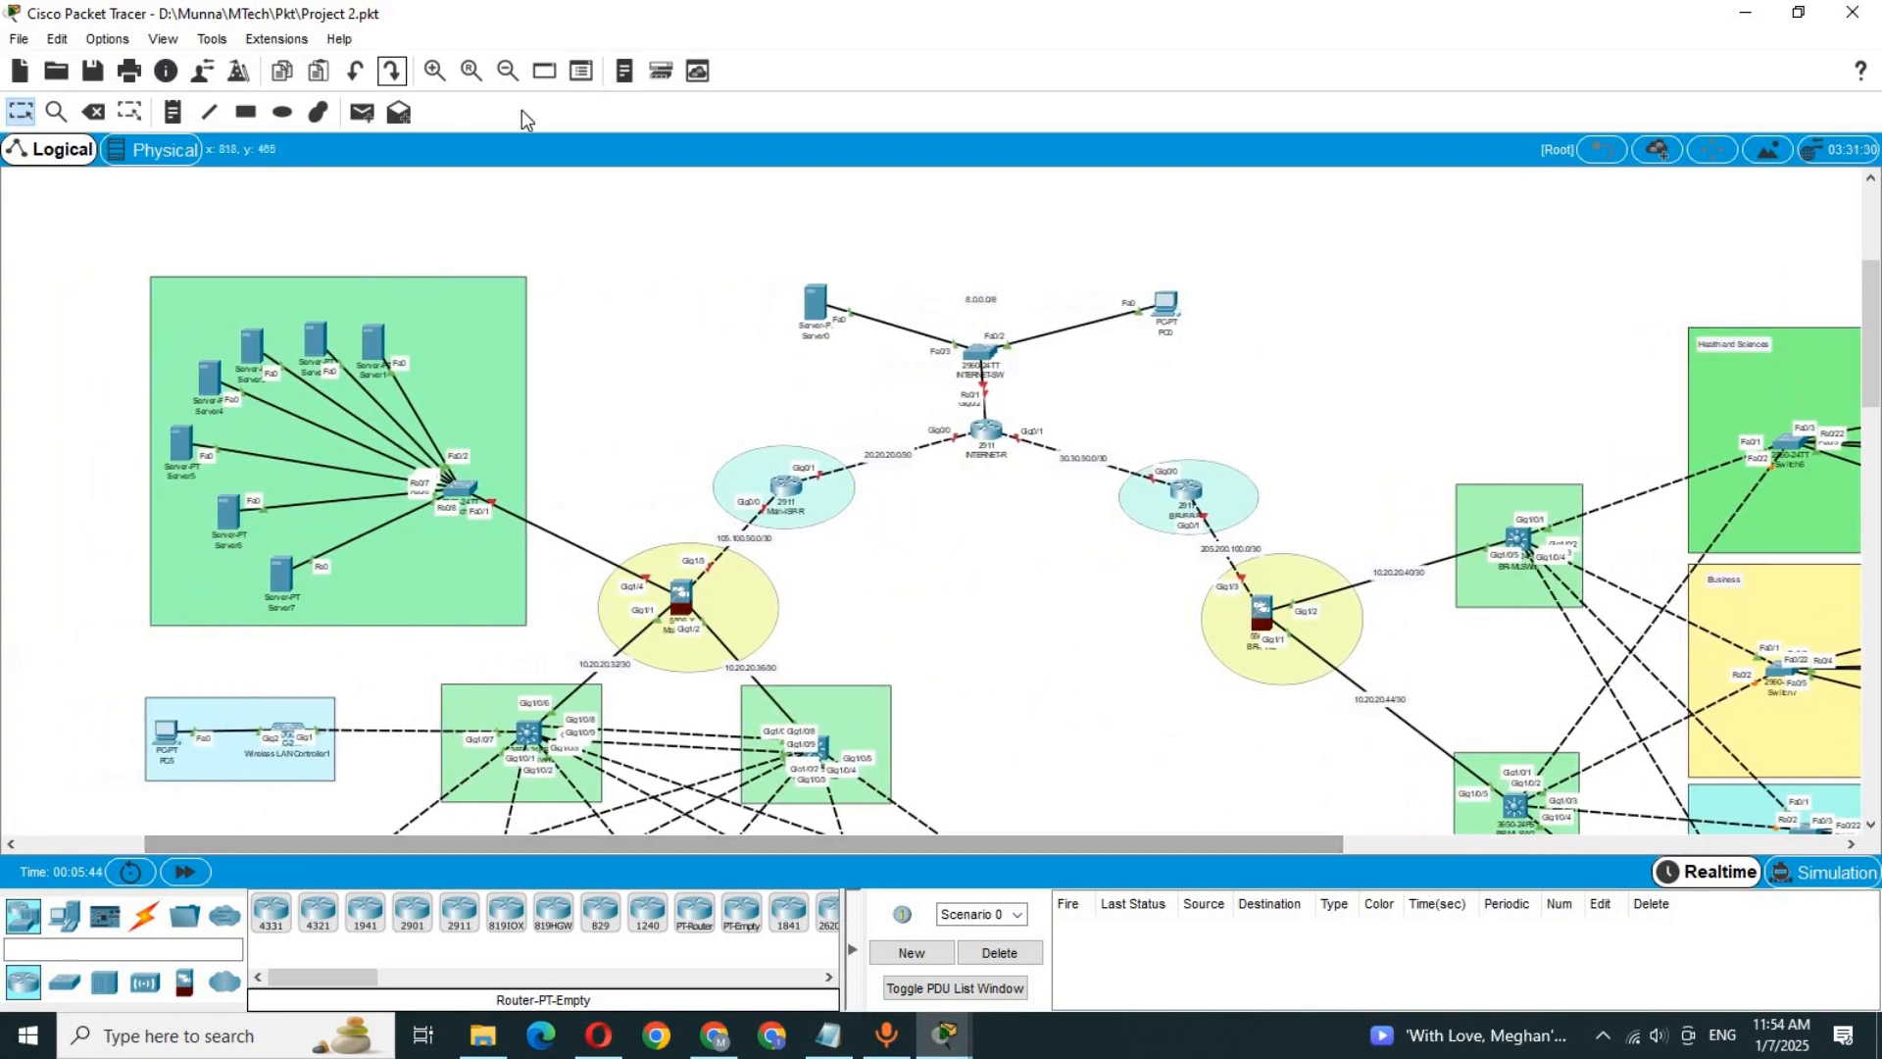
pyautogui.click(510, 71)
pyautogui.click(509, 71)
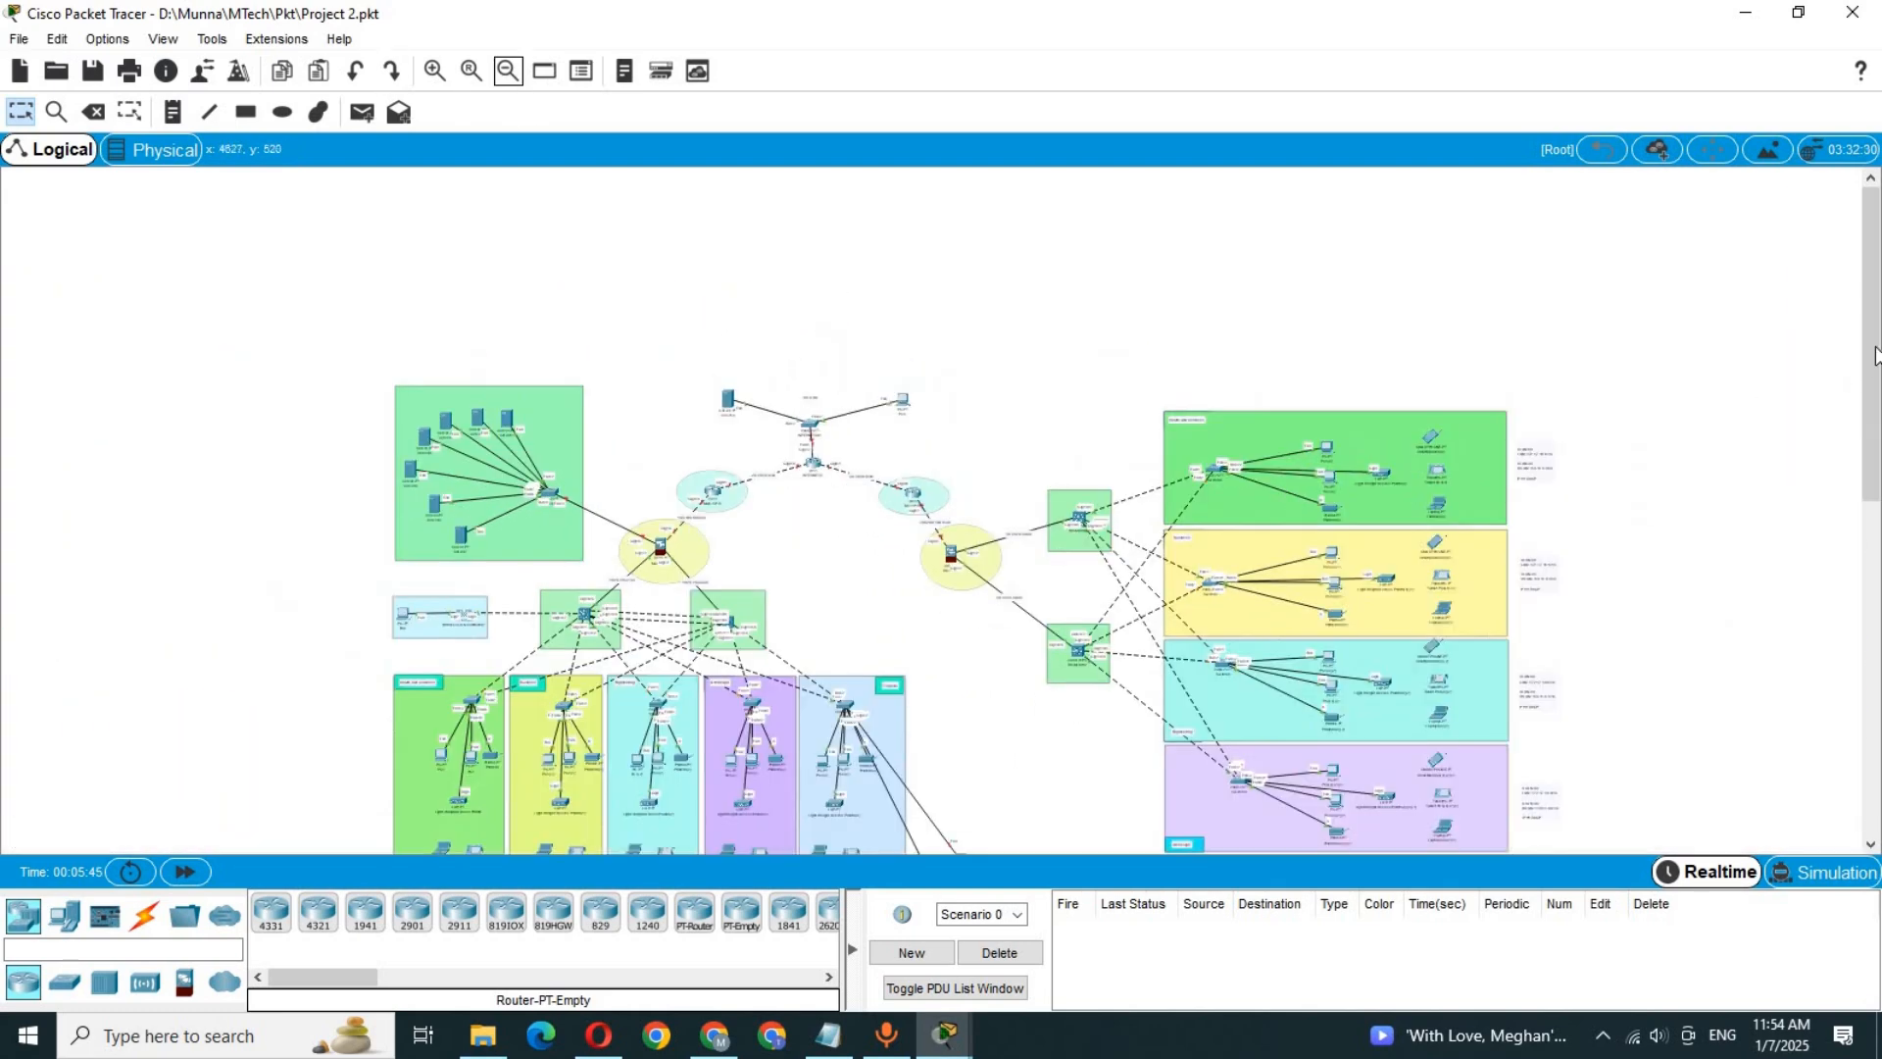
pyautogui.moveTo(1875, 355); pyautogui.dragTo(1874, 421)
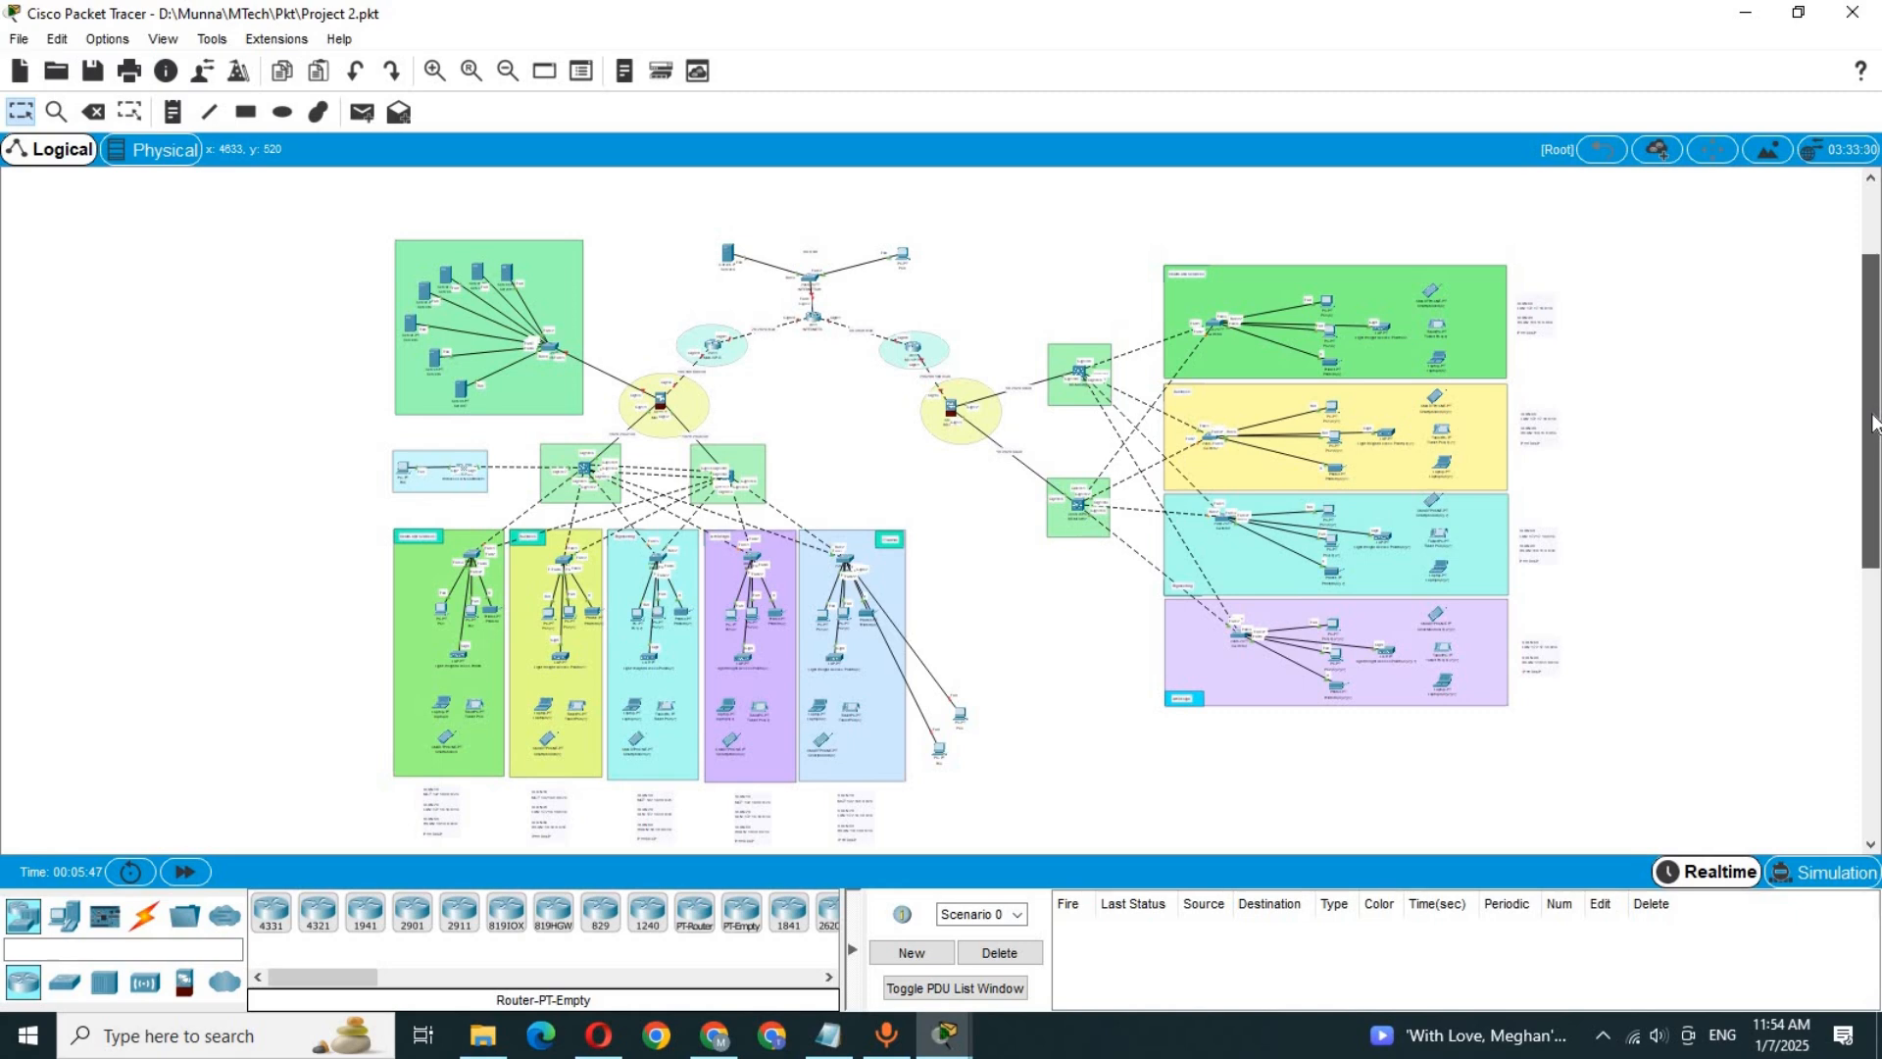